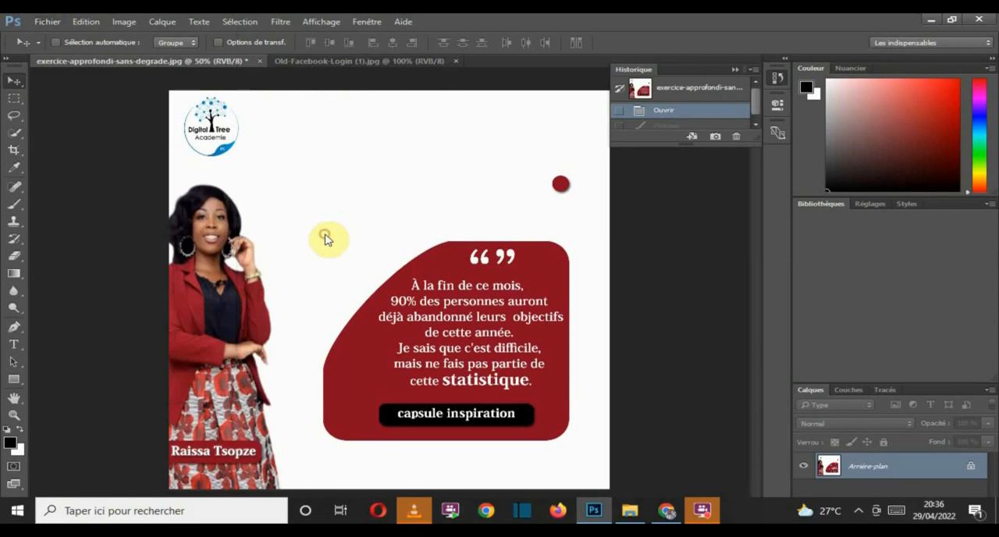
Step: Start a new document and set its size to 720 pixels wide by 900 pixels high
key(ctrl+n)
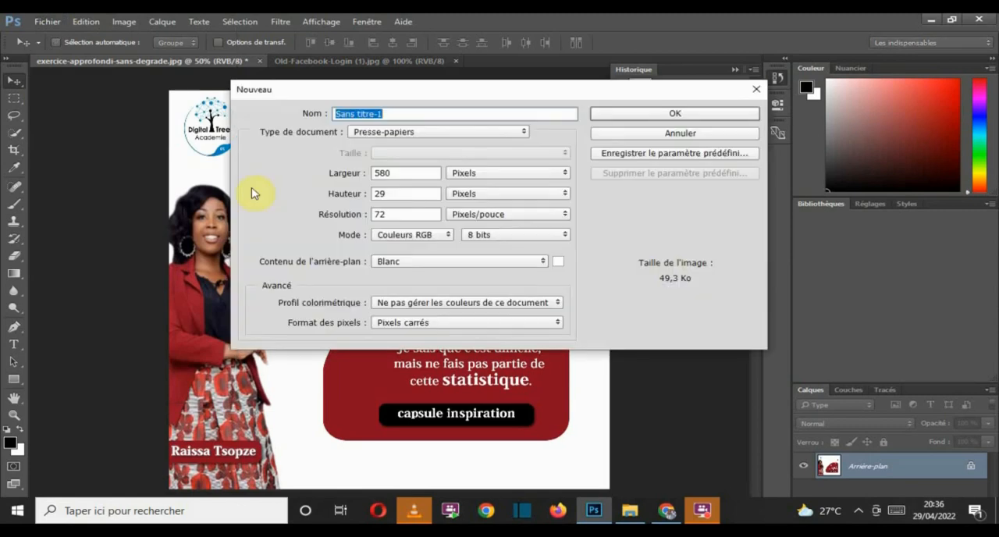
click(396, 175)
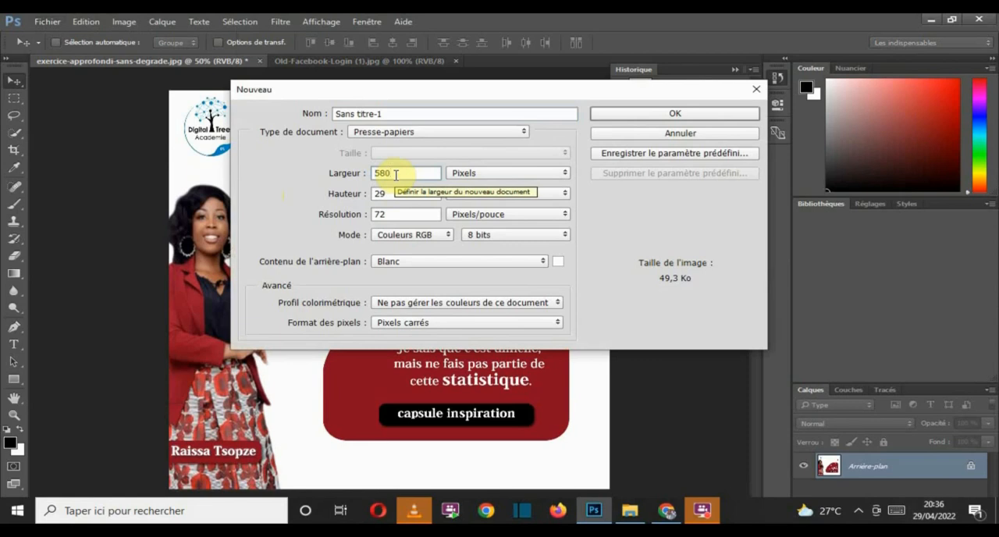
double_click(395, 175)
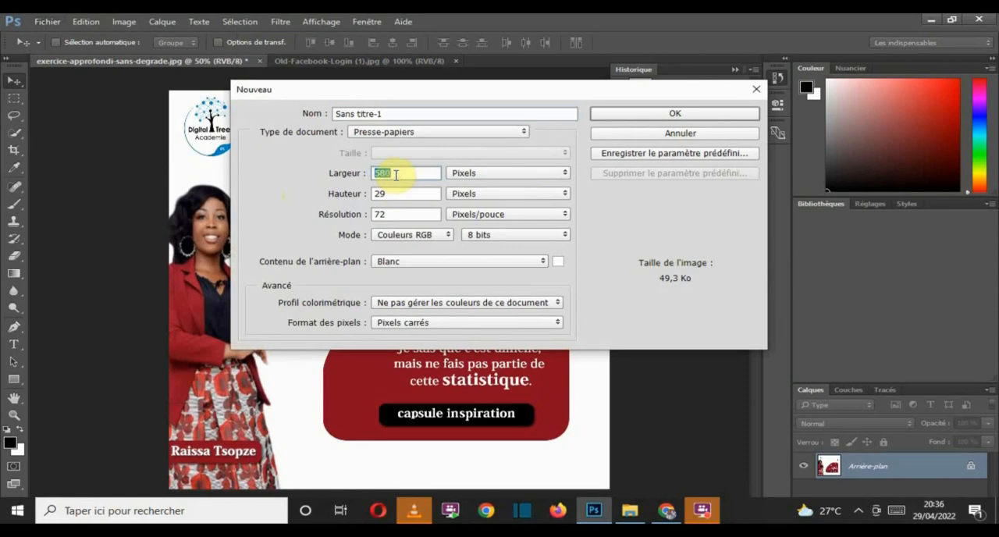
text(720)
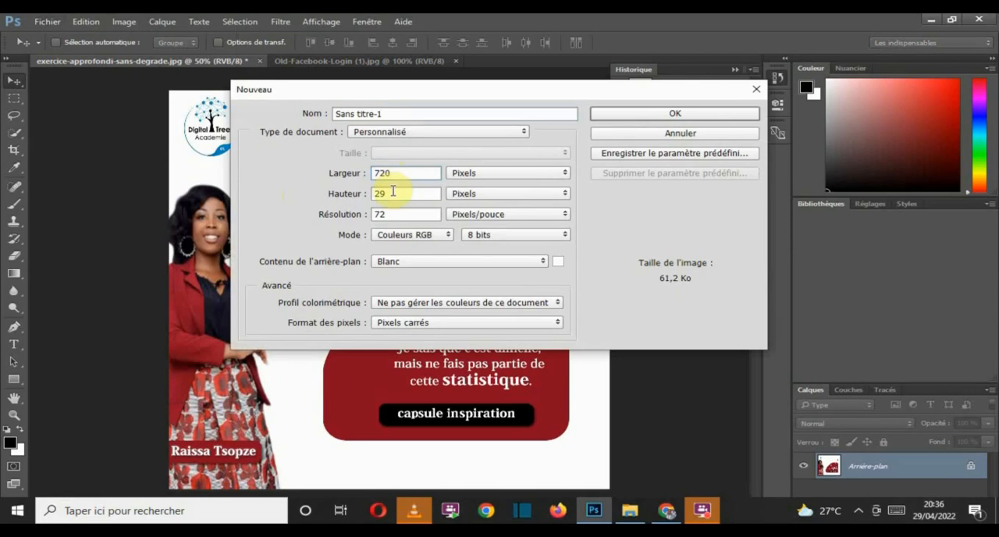
double_click(392, 193)
text(900)
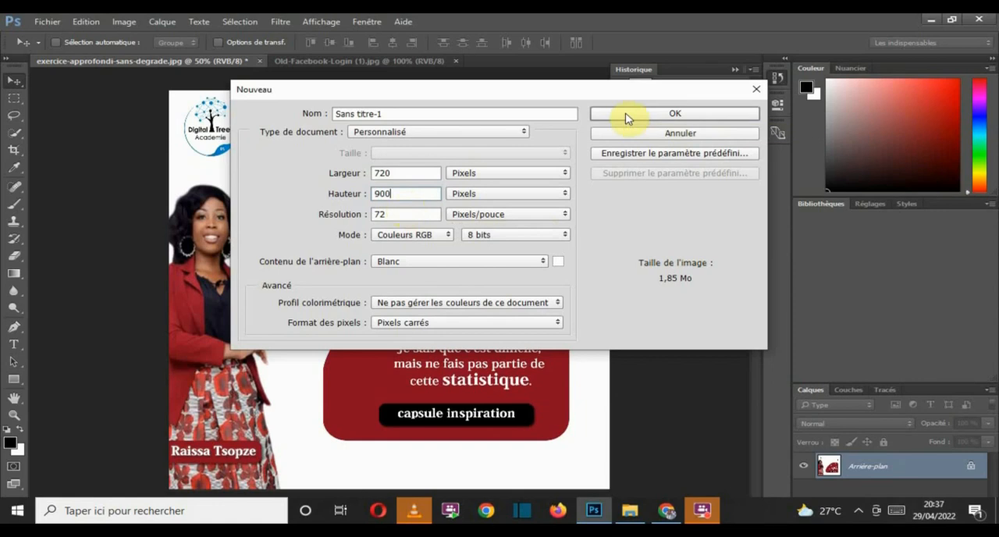
Step: Name the new document "crea num 1" and create it
double_click(478, 114)
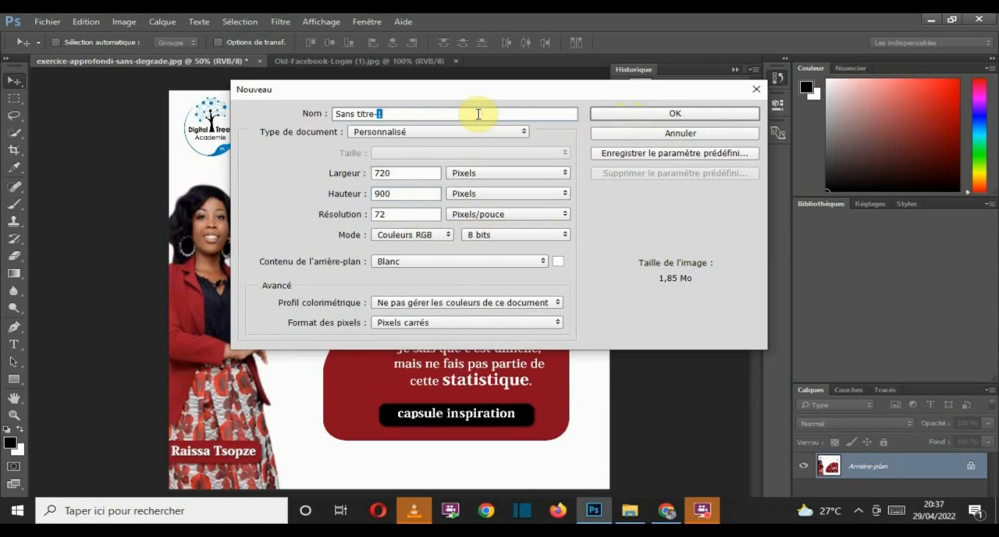
click(477, 114)
key(BackSpace)
key(BackSpace)
key(BackSpace)
key(BackSpace)
key(BackSpace)
key(BackSpace)
key(BackSpace)
key(BackSpace)
key(BackSpace)
key(BackSpace)
key(BackSpace)
key(BackSpace)
text(crea num 1)
click(635, 111)
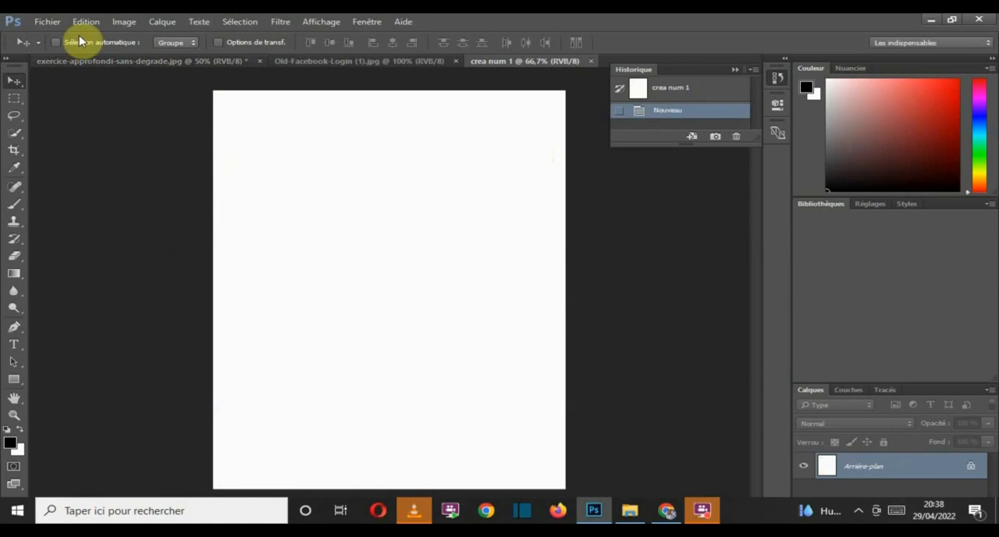
click(47, 23)
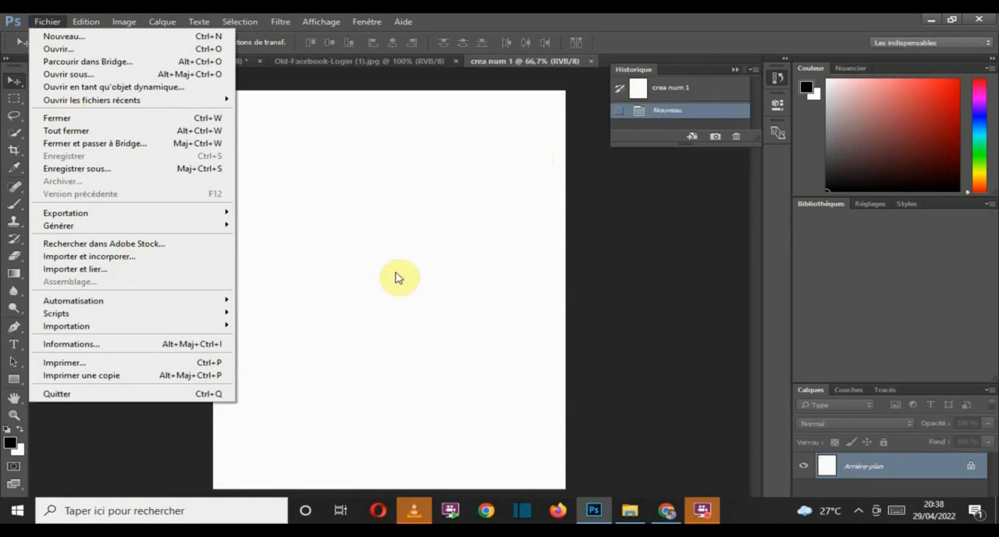
click(396, 278)
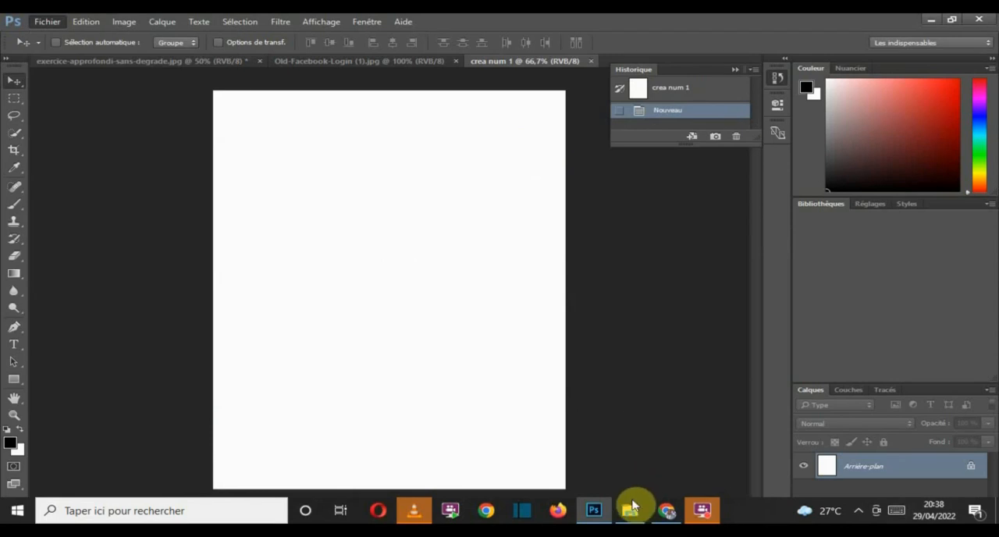
Step: Bring the "mon casque" image from the File Explorer folder into the Photoshop document crea num 1 and commit the placement
mouse_move(632, 509)
mouse_move(640, 464)
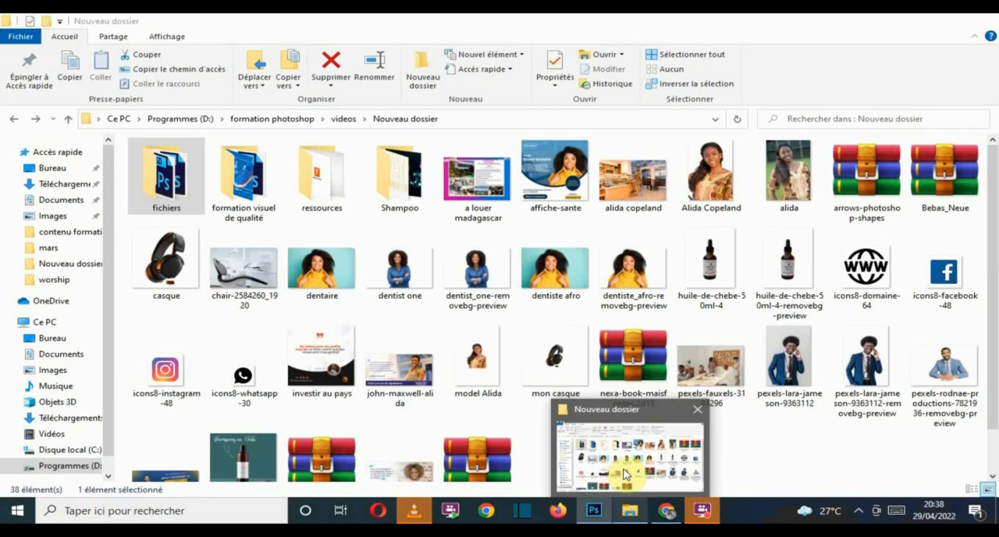
click(625, 474)
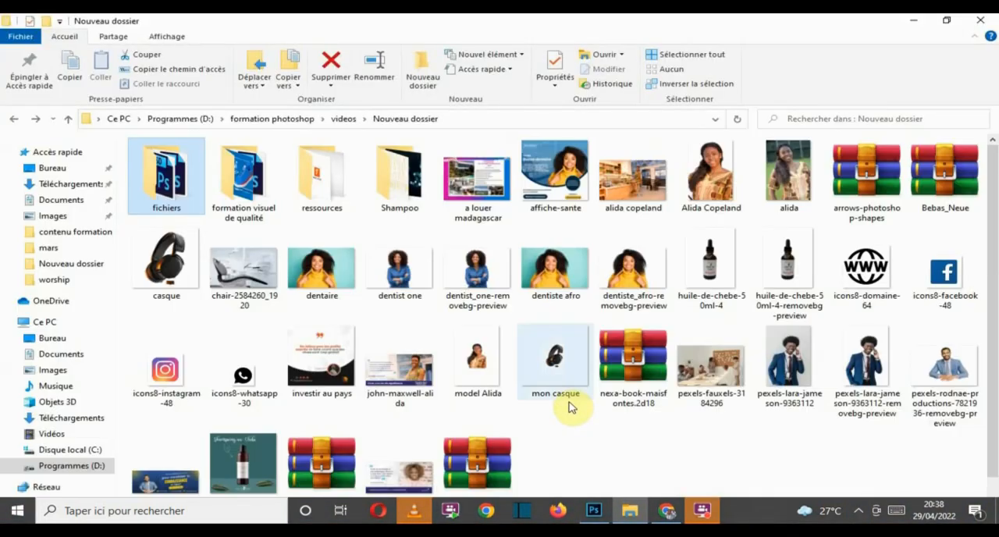
click(560, 375)
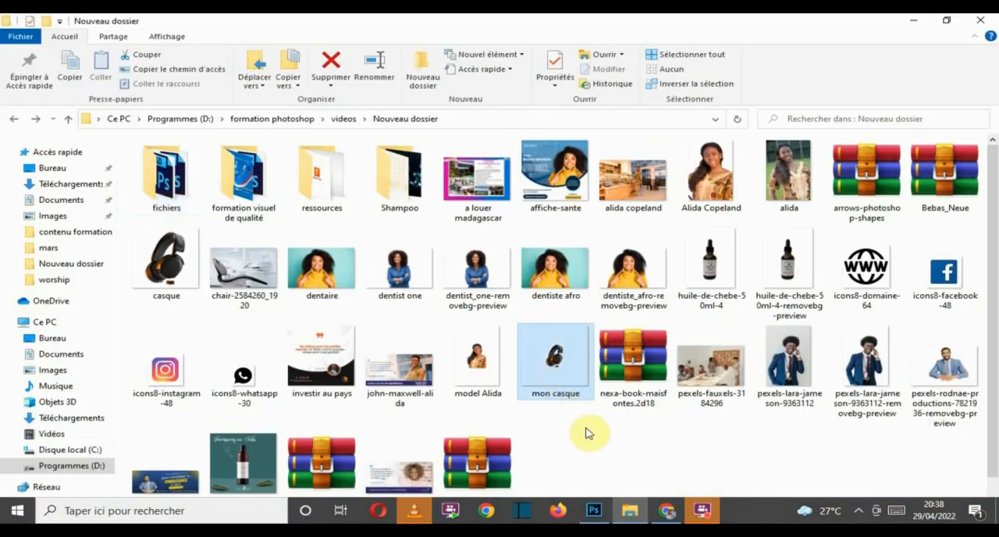
click(593, 509)
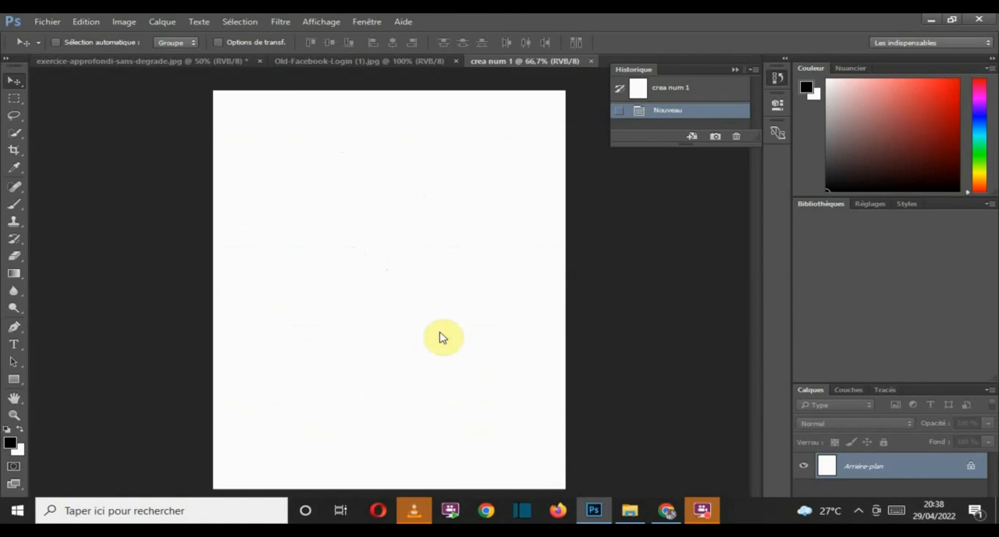
drag(440, 333, 428, 301)
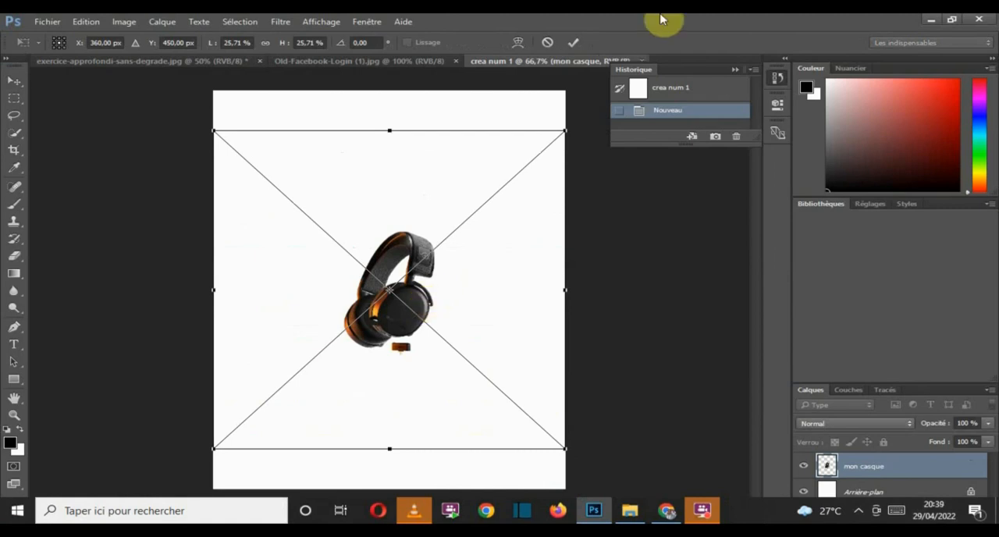
click(572, 41)
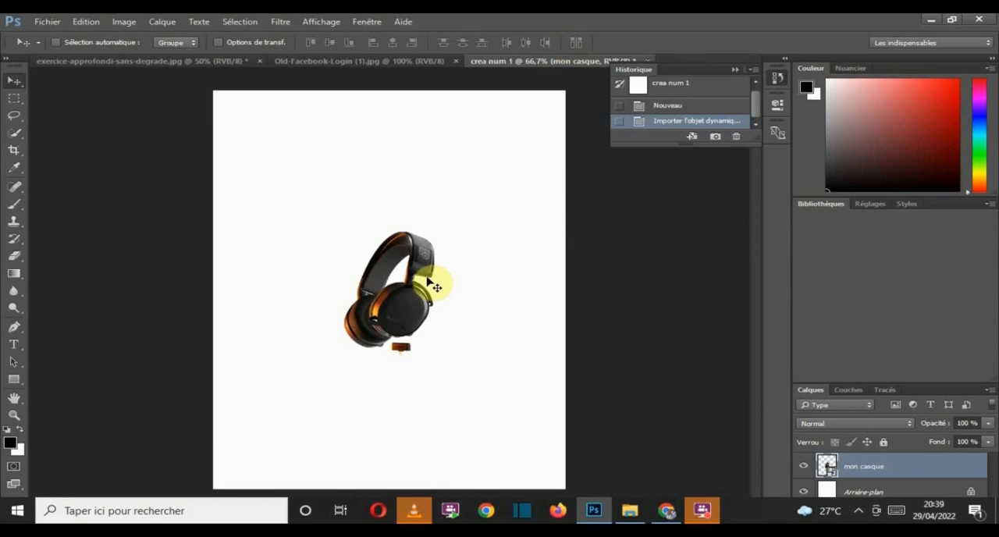
Step: Scale the headphone layer proportionally to 47.71% with Free Transform and apply the transformation
key(ctrl+t)
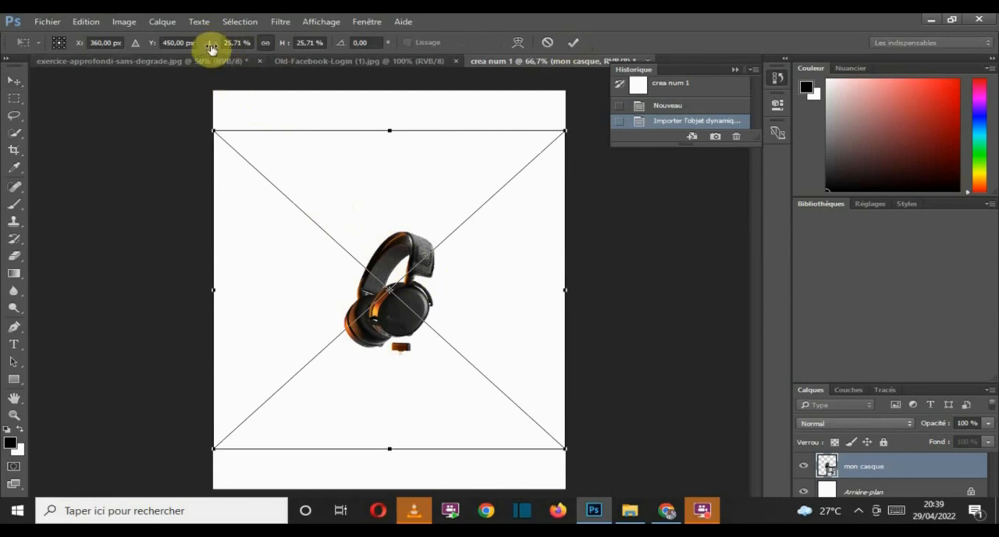
mouse_move(213, 47)
mouse_down()
mouse_move(228, 48)
mouse_move(226, 57)
mouse_up()
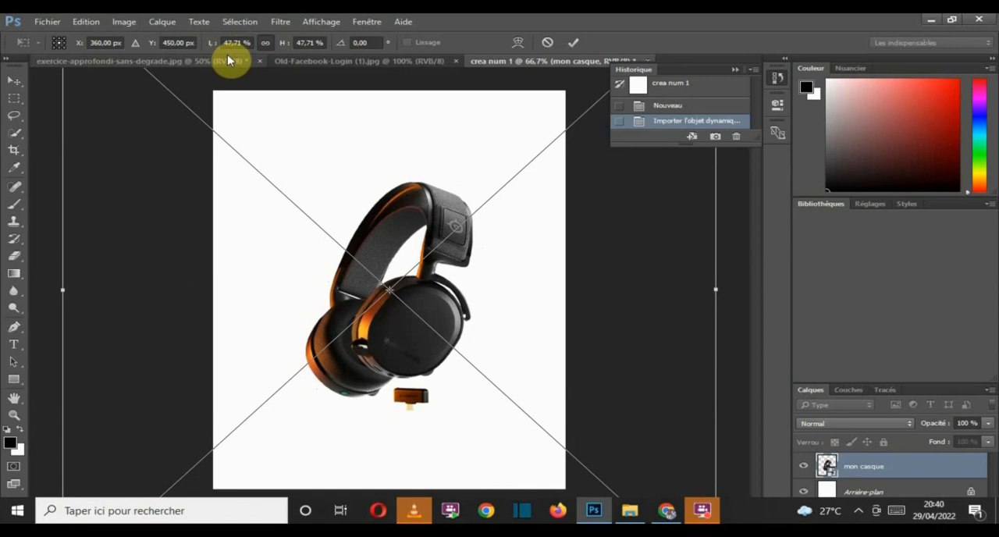
click(574, 43)
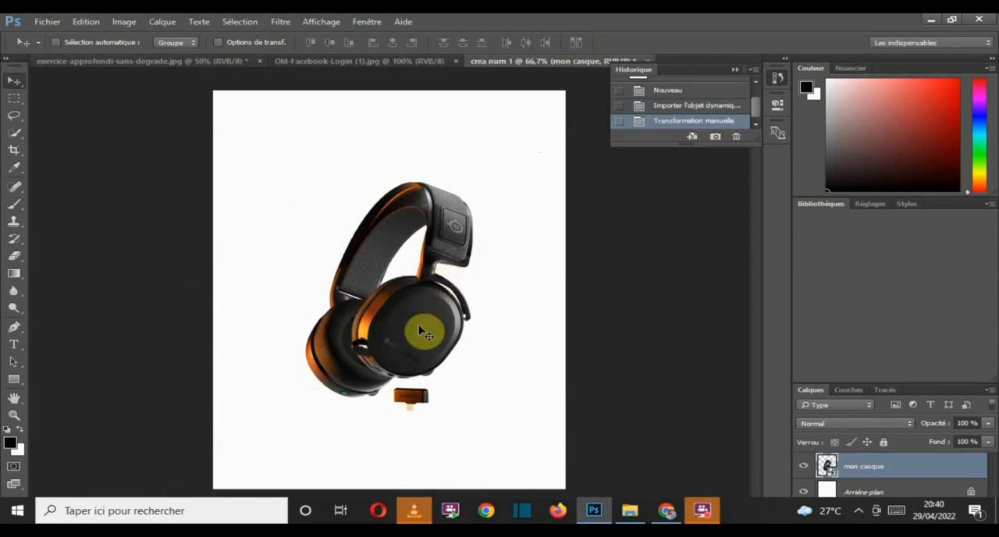
Step: Move the headphones up by about 1.38 cm, keeping them aligned with the canvas's vertical centre line
drag(420, 332, 401, 288)
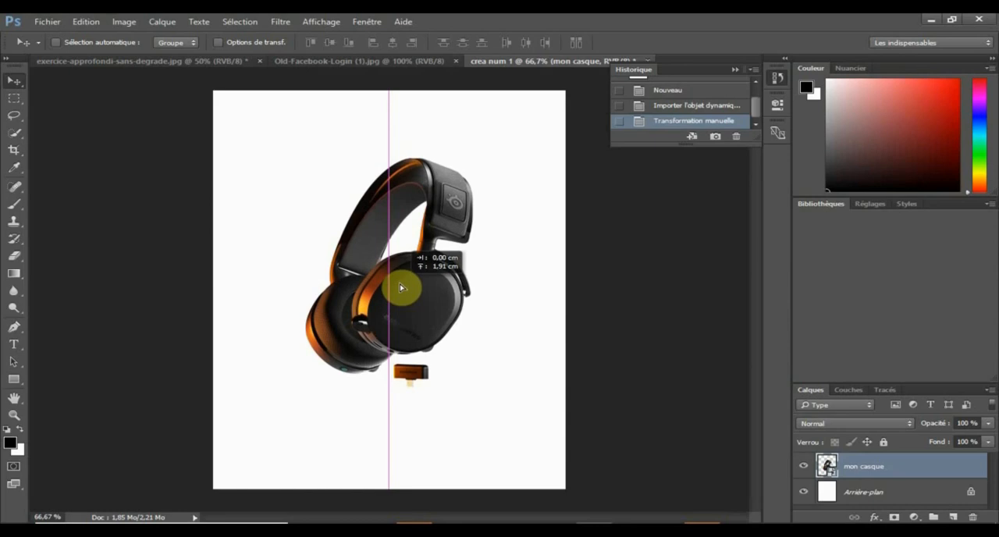
drag(400, 288, 398, 300)
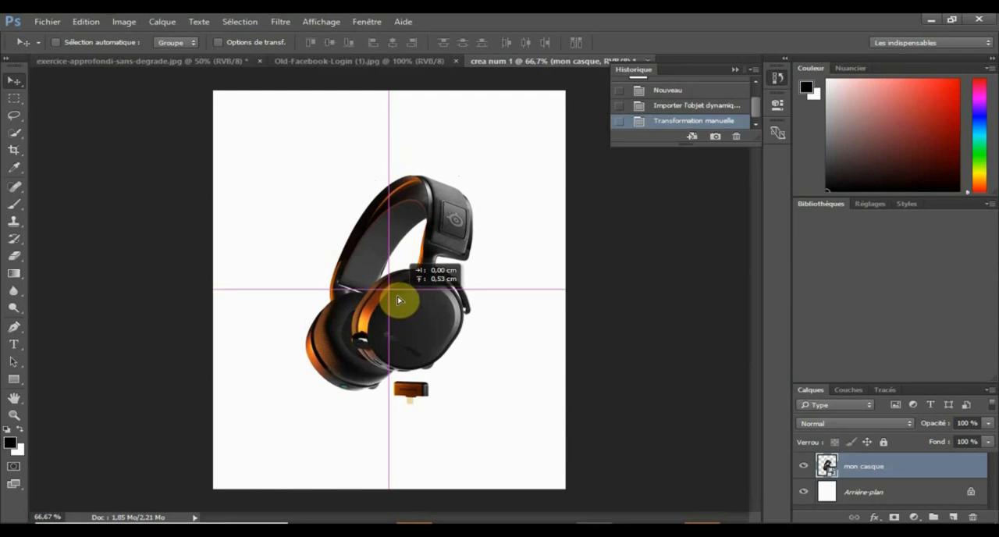
mouse_move(398, 300)
mouse_down()
mouse_move(398, 279)
mouse_move(398, 294)
mouse_up()
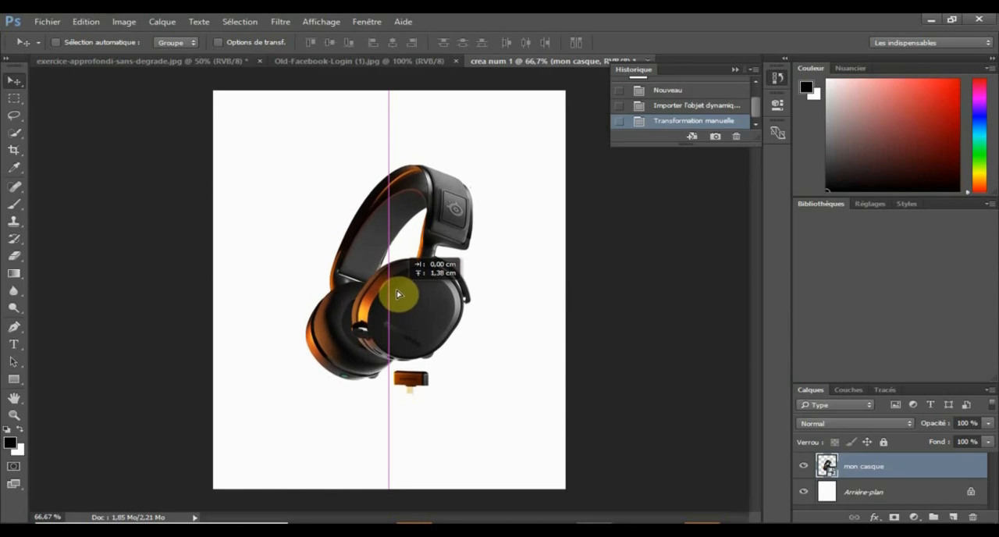
drag(398, 295, 399, 294)
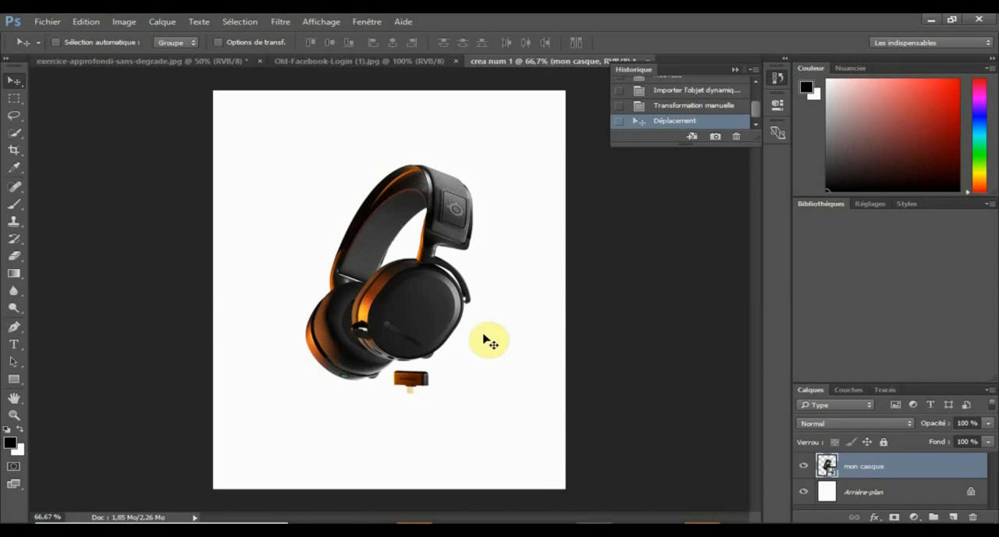
Step: Switch to the open document exercice-approfondi-sans-degrade.jpg
click(173, 65)
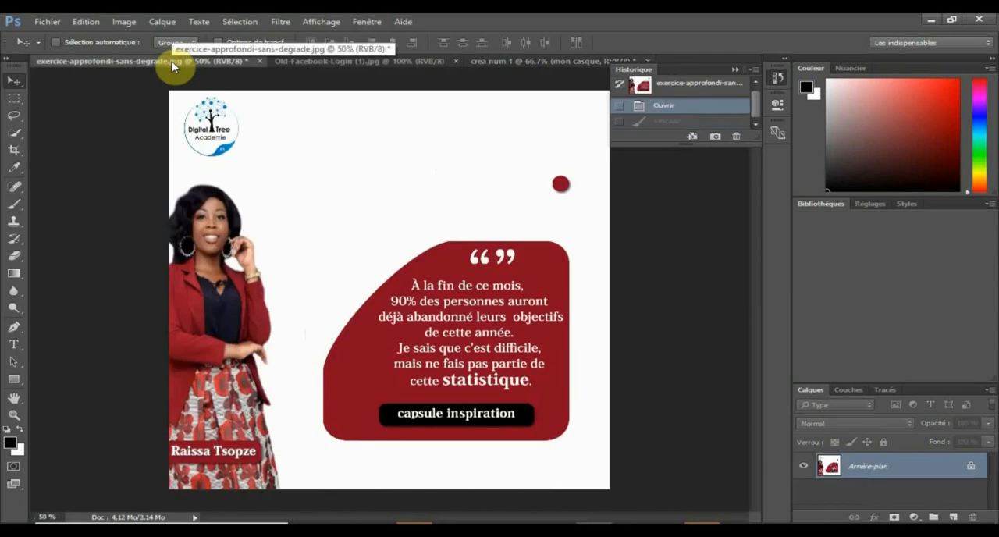
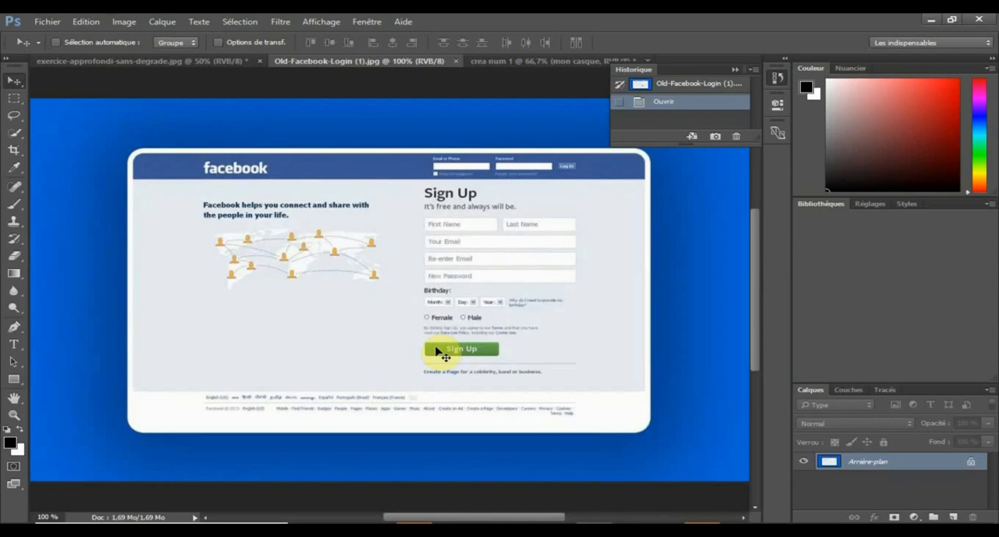
Step: Switch to the crea num 1 document and sample the ear cup's orange to examine its hex code, discarding the foreground colour change
click(486, 61)
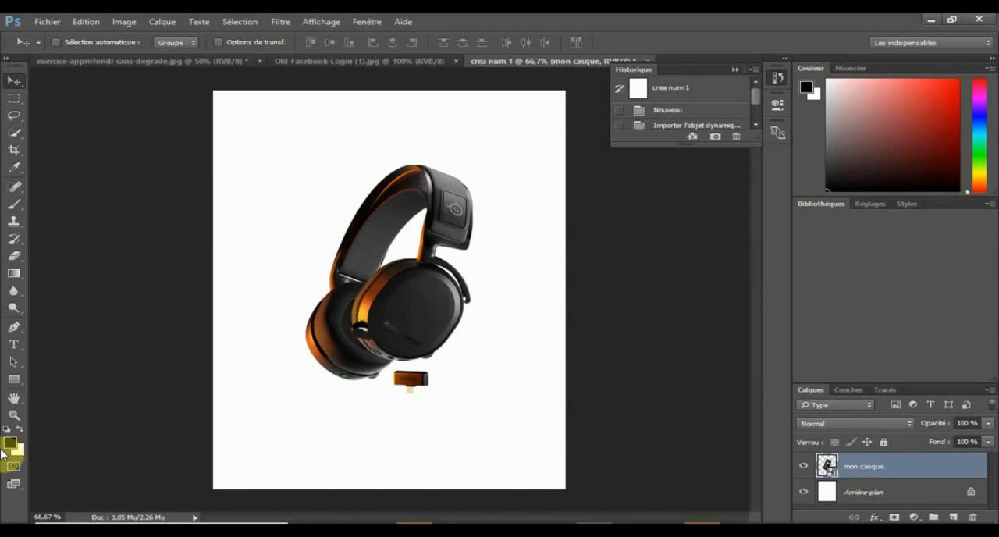
click(9, 443)
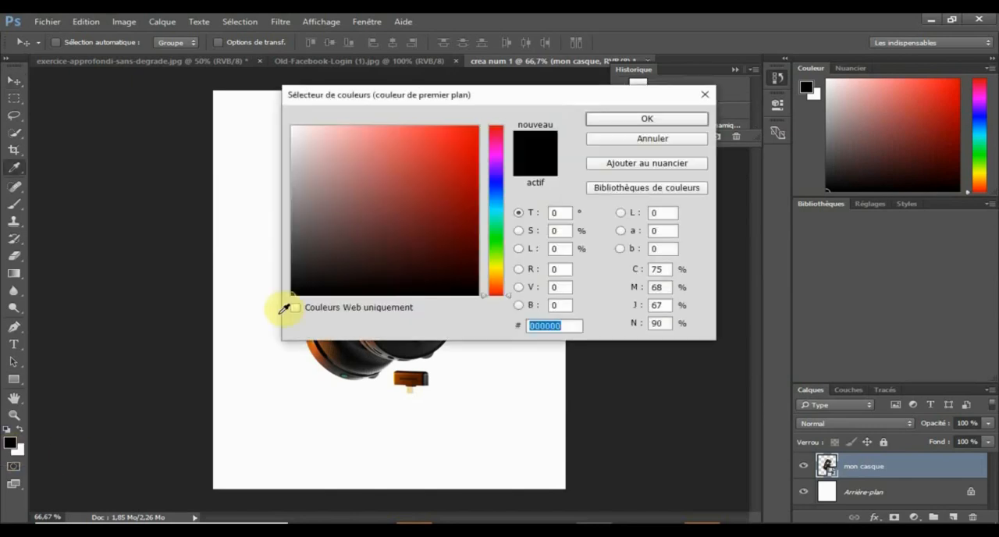
drag(528, 94, 738, 86)
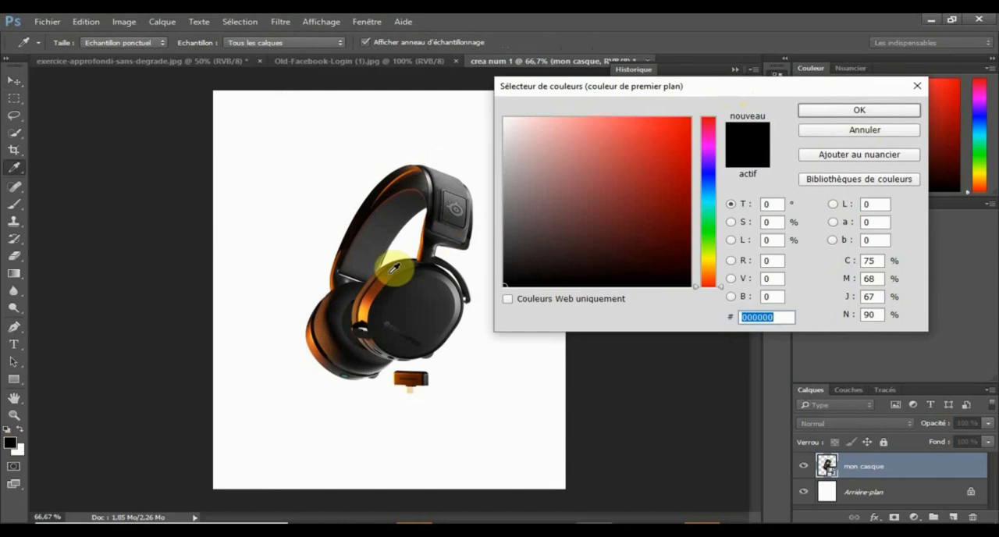
click(373, 298)
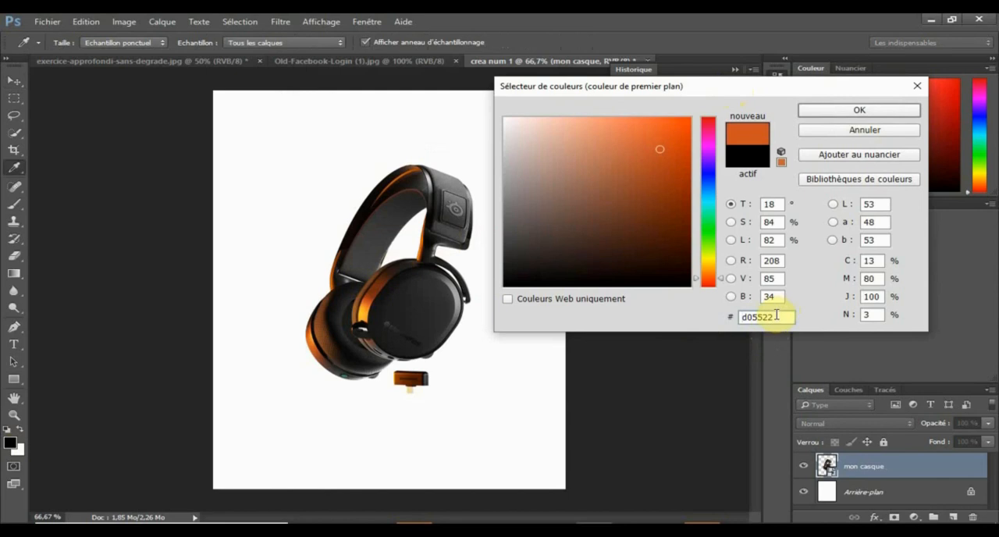
drag(774, 317, 738, 317)
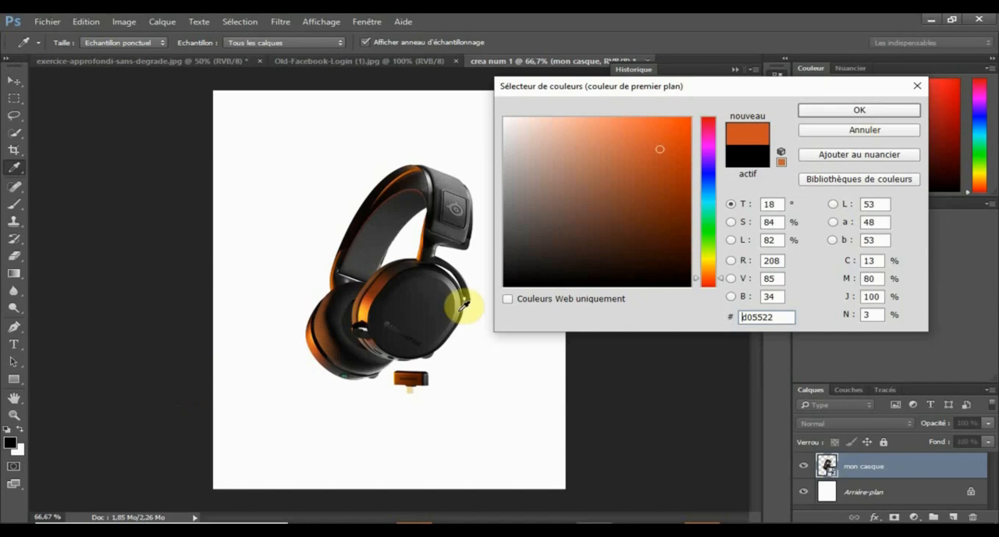
click(809, 133)
key(v)
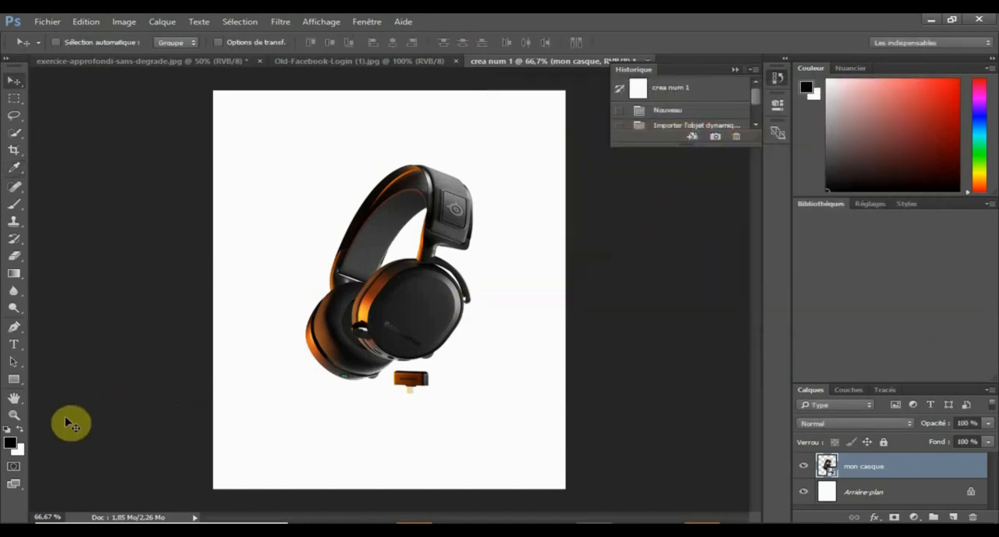
Step: Sample different orange tones on the ear cup, select the hex code d05522 of the chosen one, and discard the foreground colour change
click(10, 443)
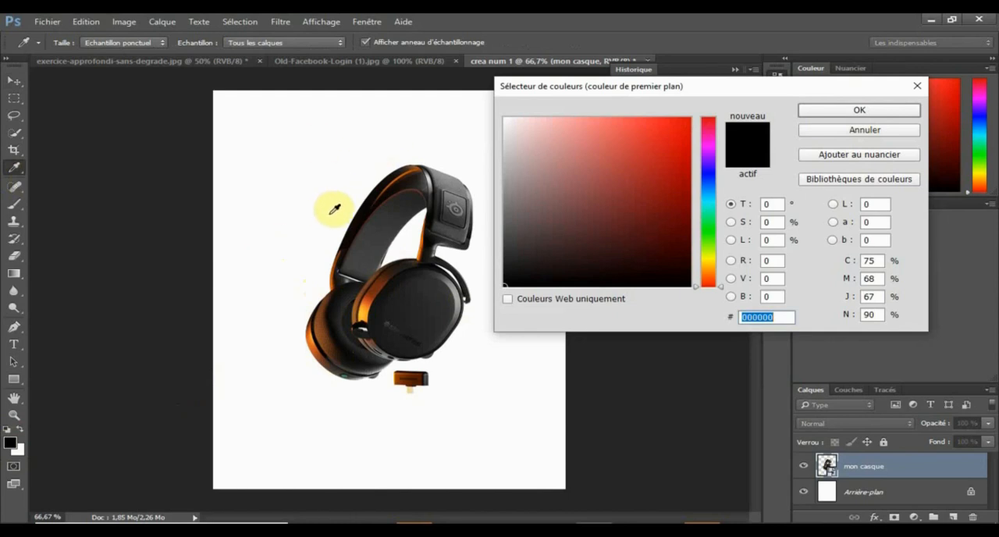
click(375, 287)
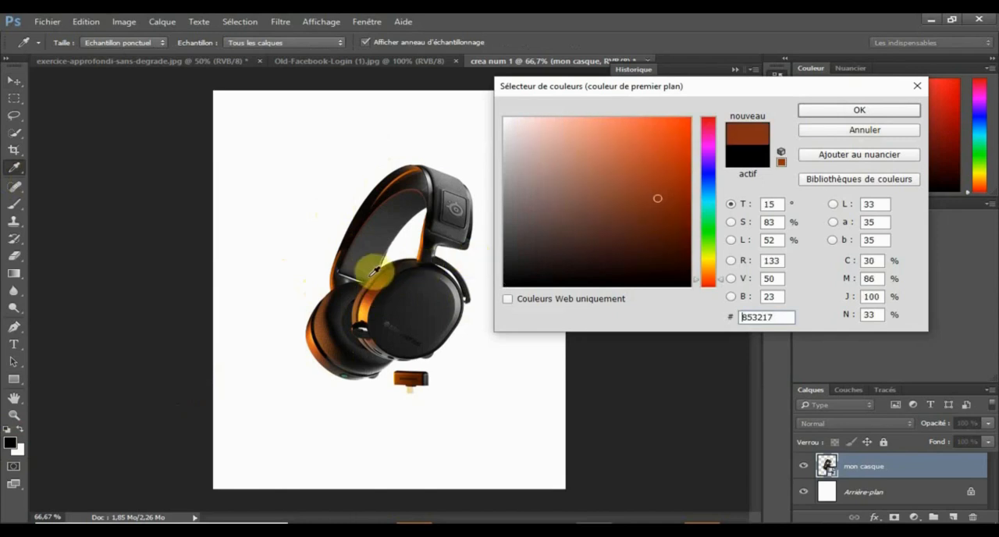
click(366, 308)
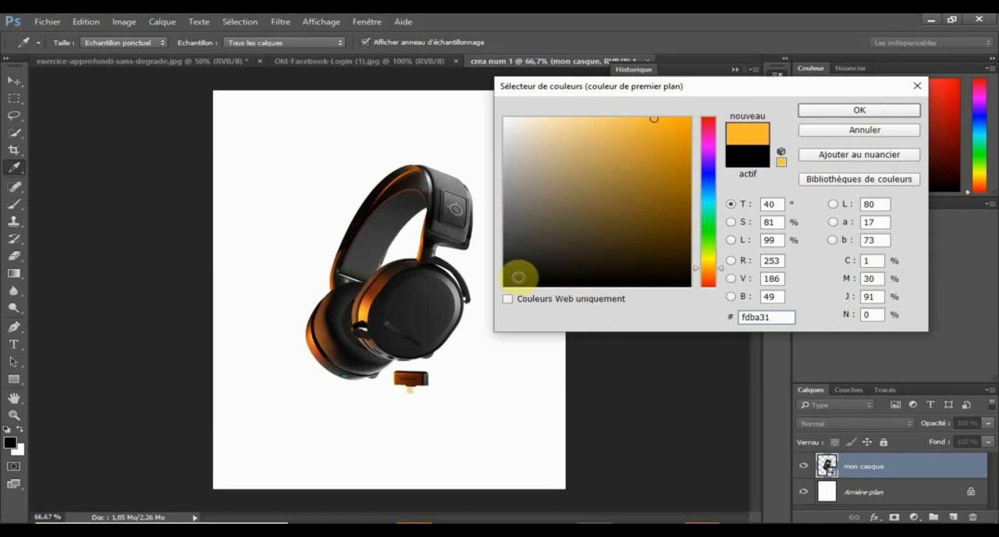
click(373, 297)
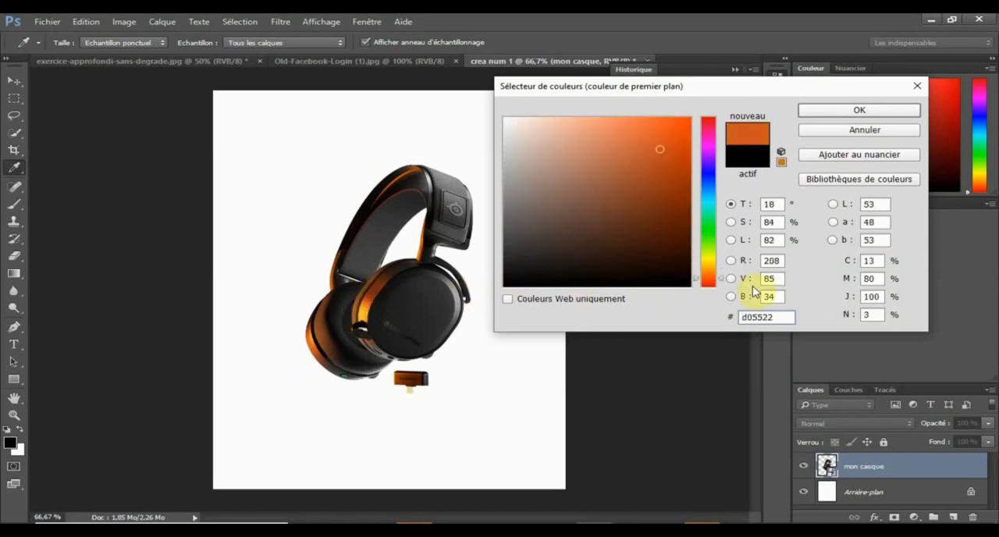
click(779, 316)
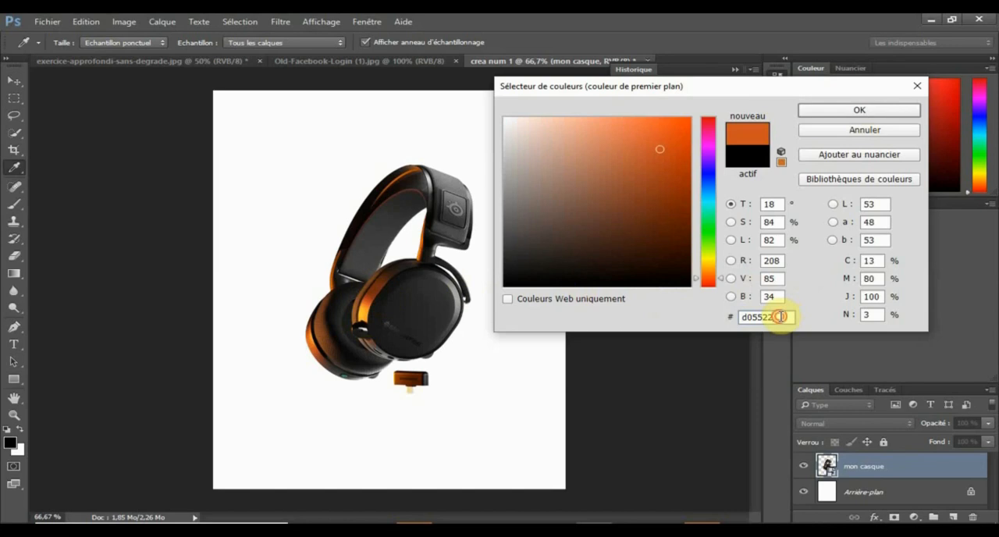
click(781, 316)
double_click(781, 316)
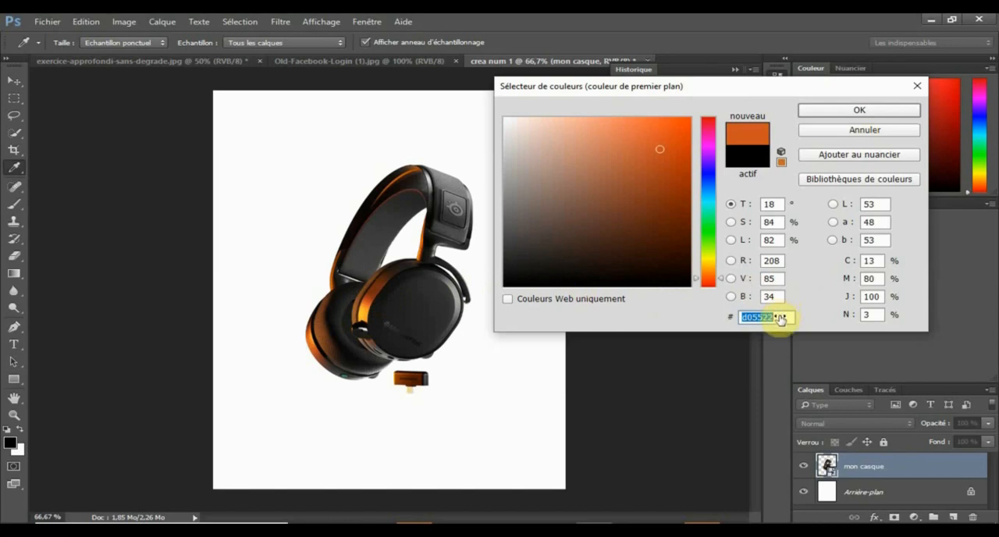
click(834, 134)
key(v)
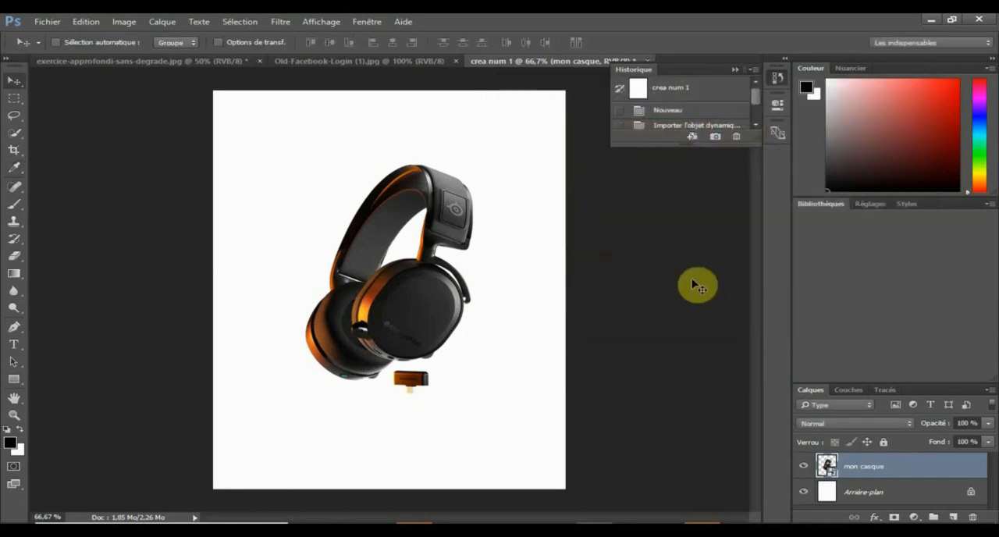
Step: Switch to Chrome, examine the colour wheels in the "cercle chromatique" search results against the headphones, and return to Photoshop
mouse_move(549, 522)
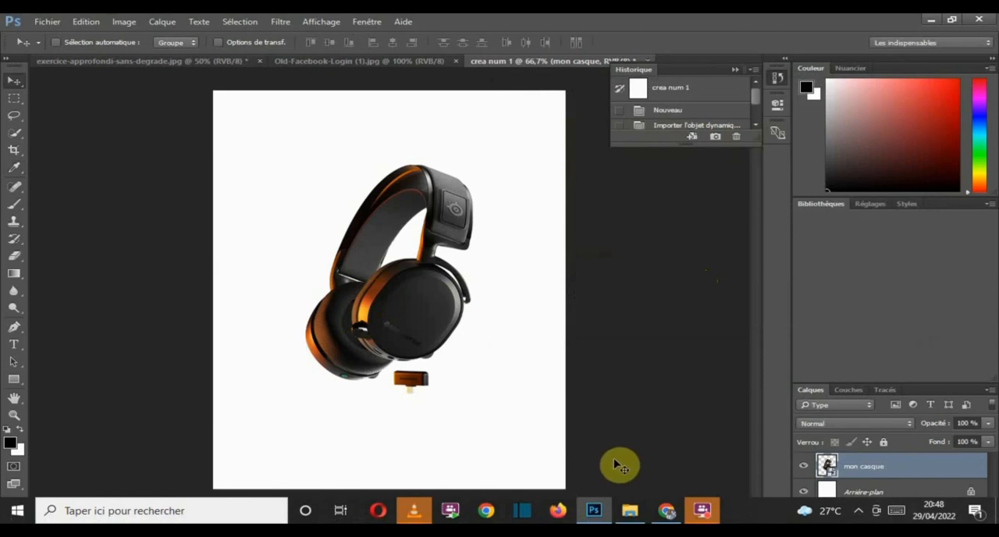
click(666, 511)
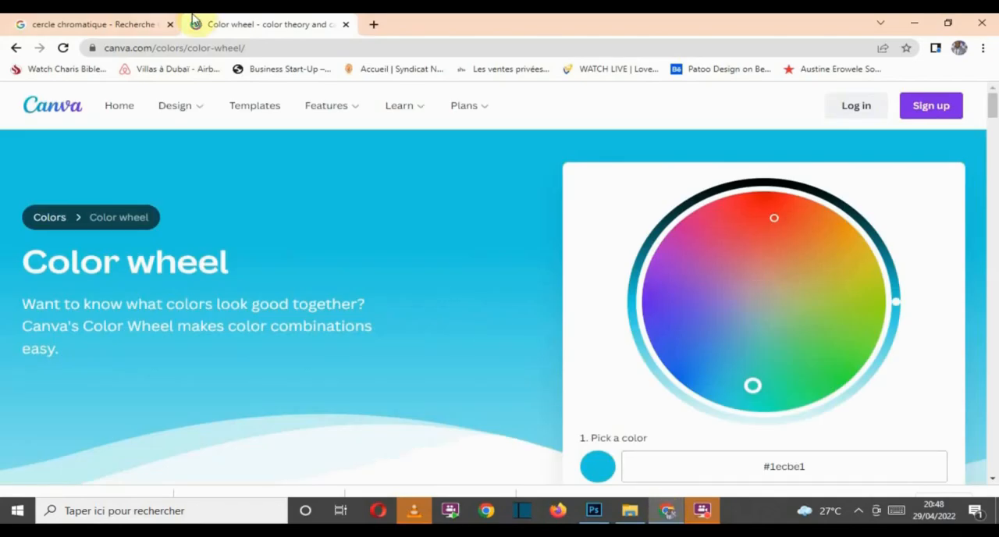
click(117, 26)
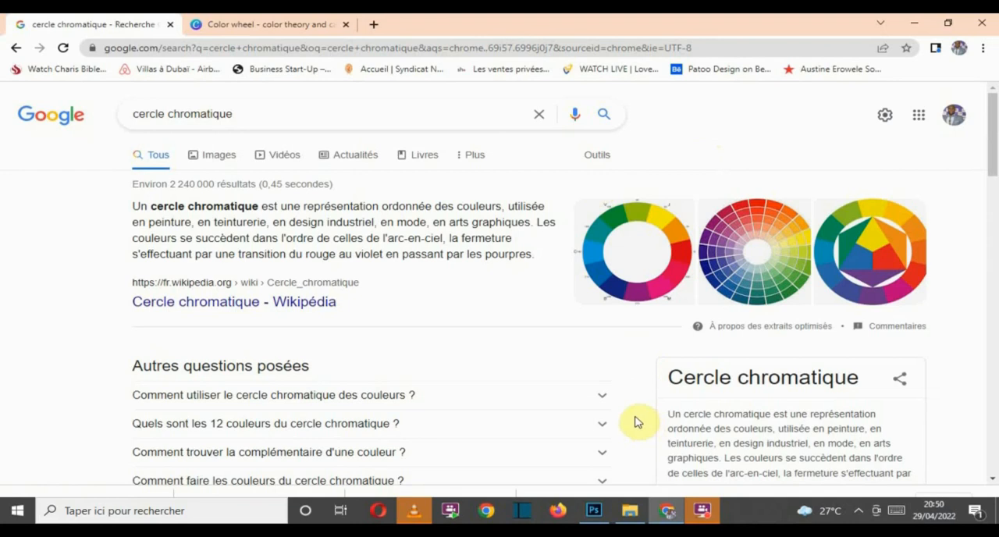
click(594, 510)
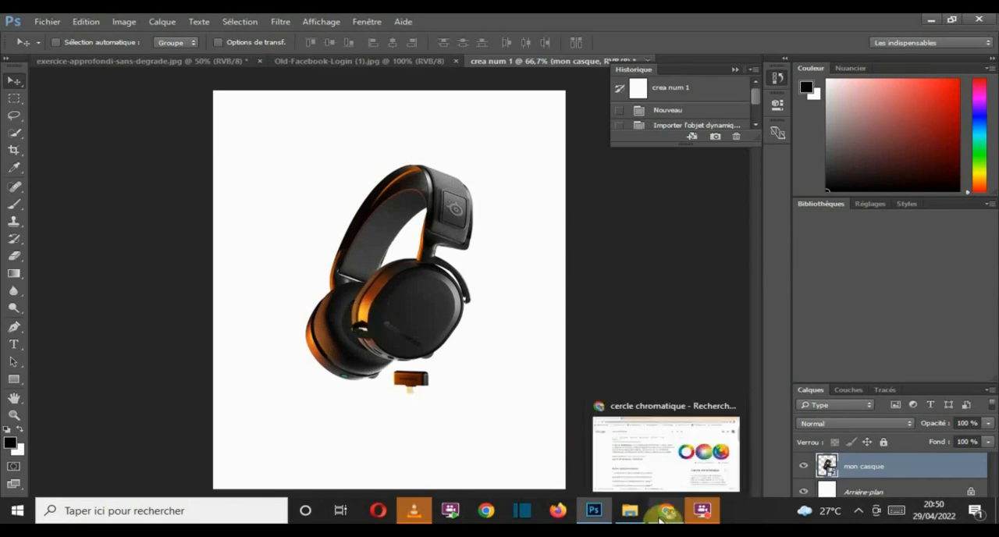
click(661, 517)
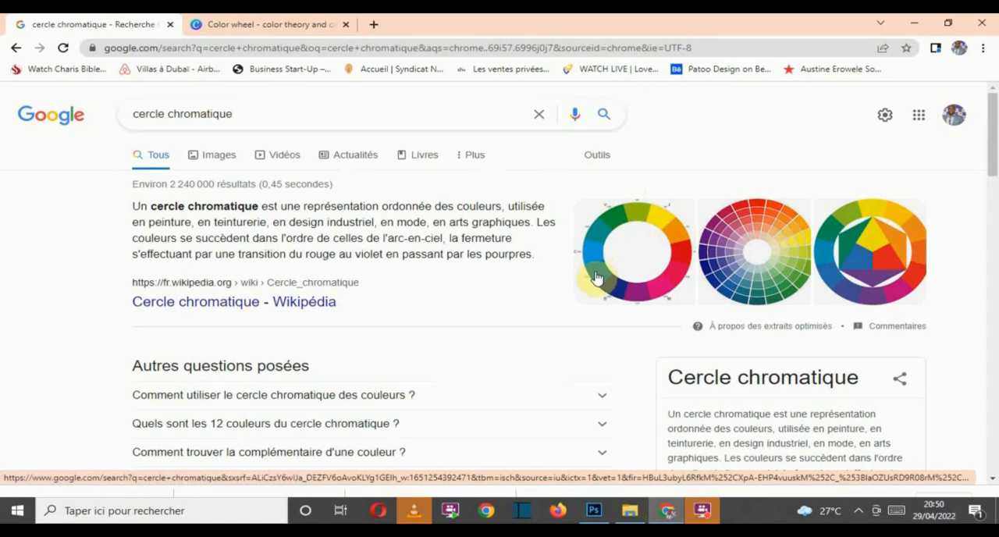
click(594, 511)
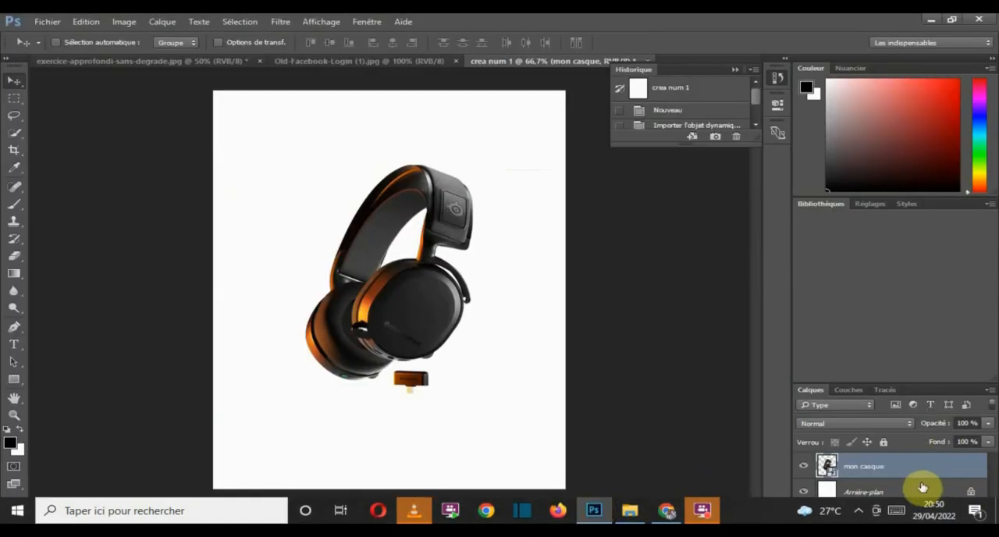
Step: Fill the Arrière-plan layer with the turquoise foreground colour #10cdcf using the Paint Bucket tool
click(918, 490)
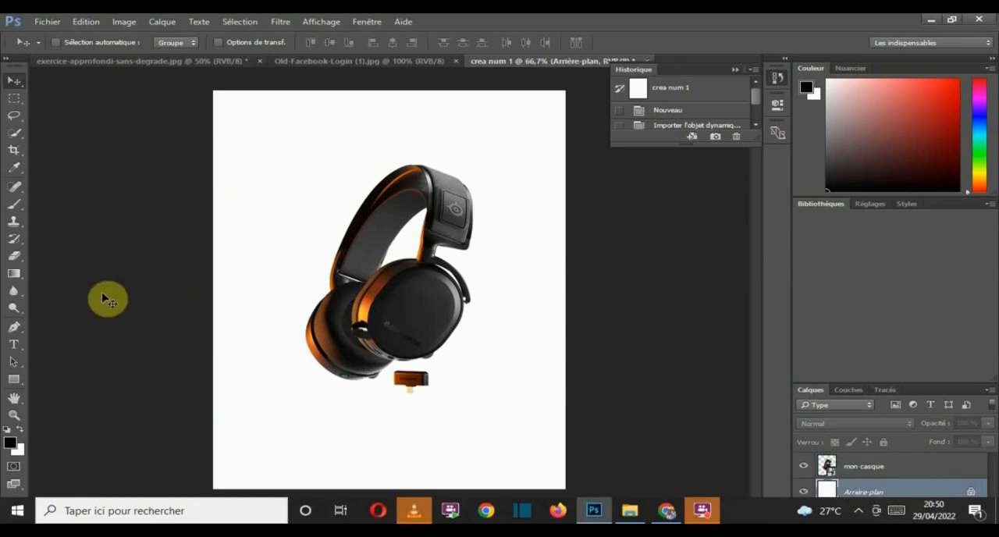
click(17, 275)
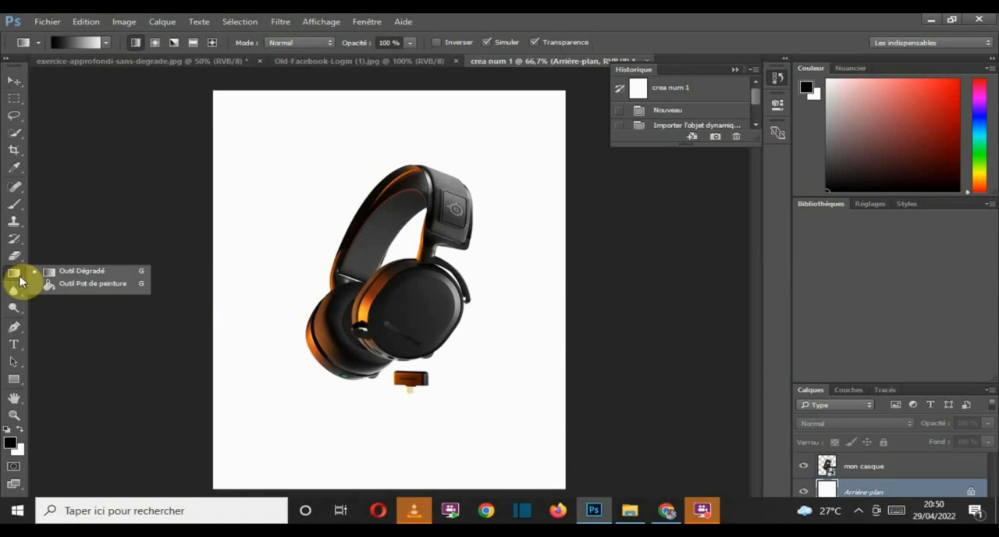
click(77, 288)
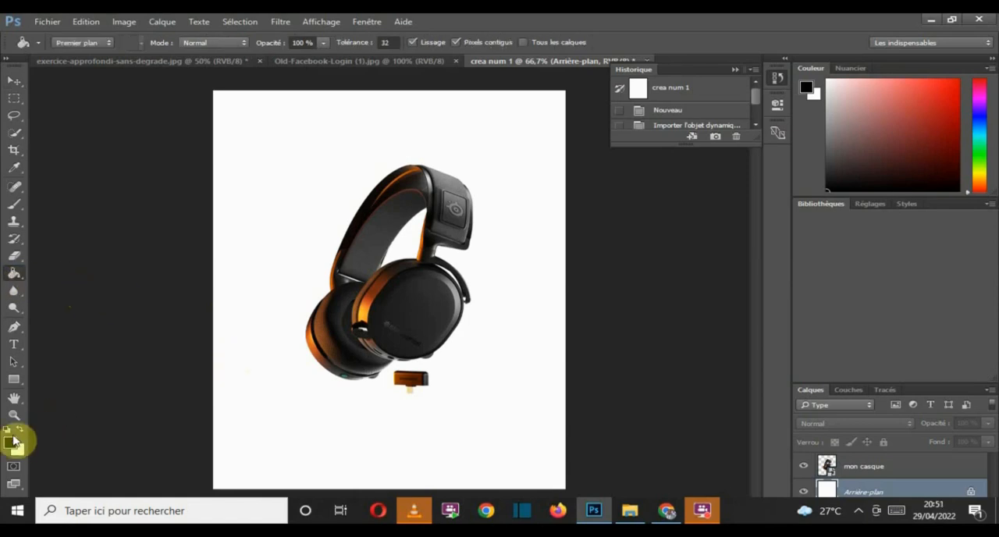
click(11, 445)
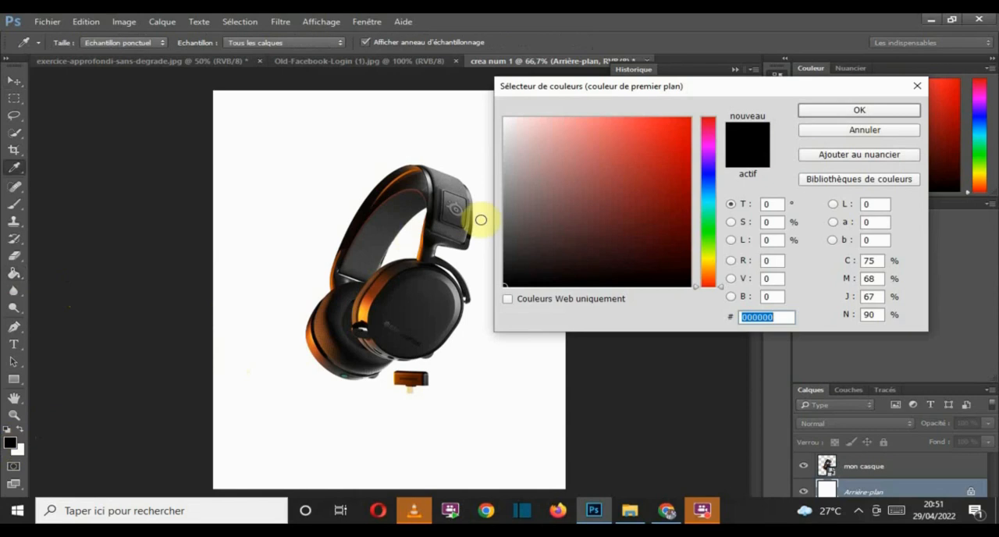
click(707, 168)
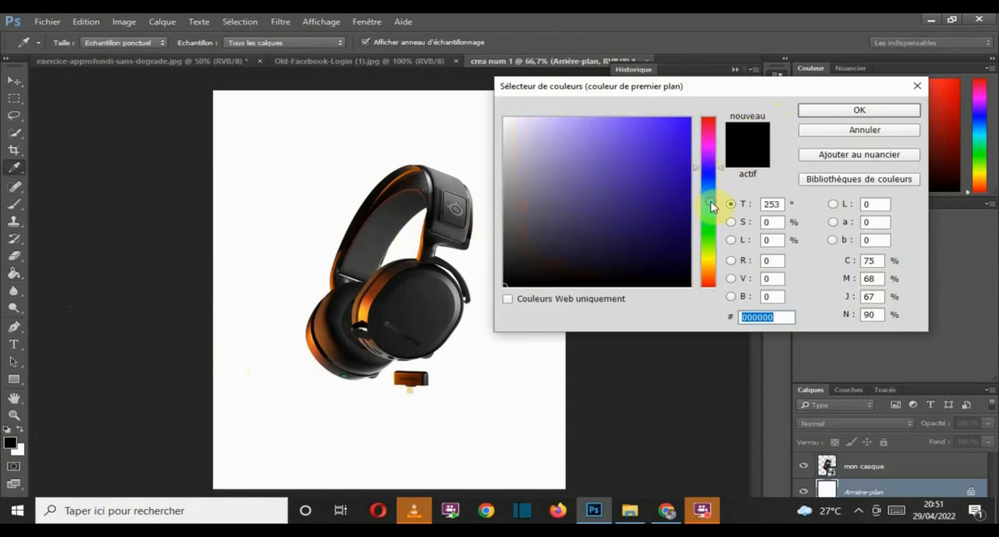
click(709, 202)
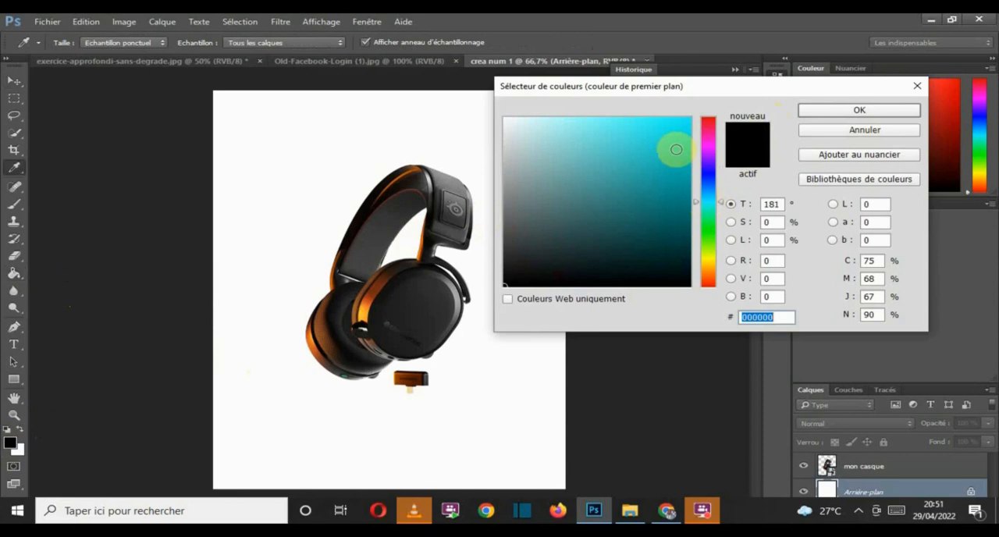
click(676, 149)
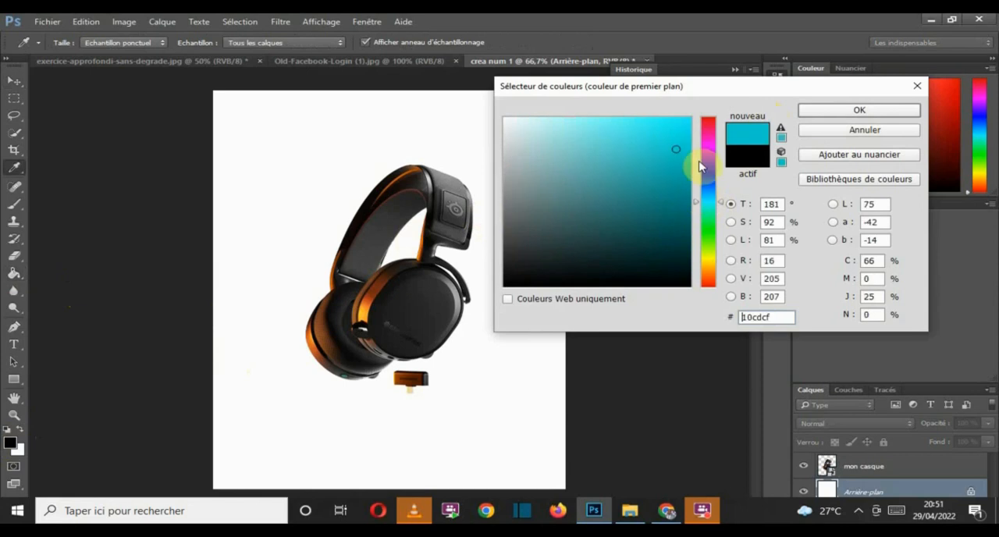
click(826, 111)
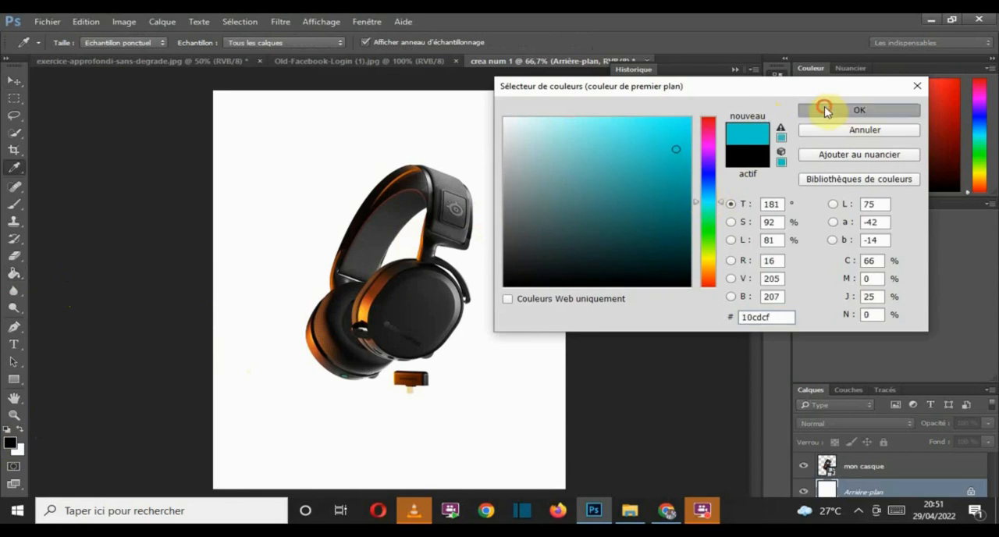
click(290, 381)
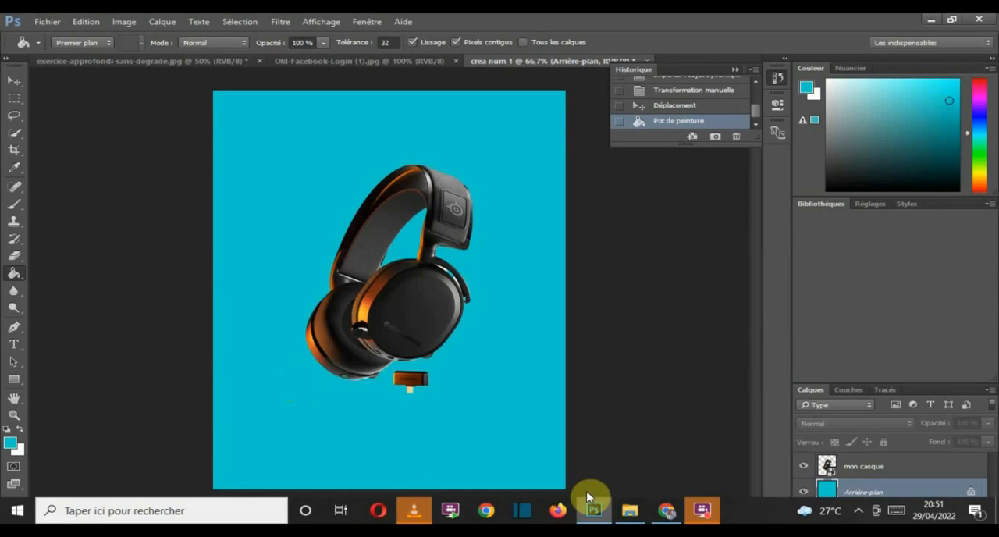
Step: Compare the turquoise background in Photoshop with the colour wheels in Chrome's "cercle chromatique" search results
mouse_move(591, 517)
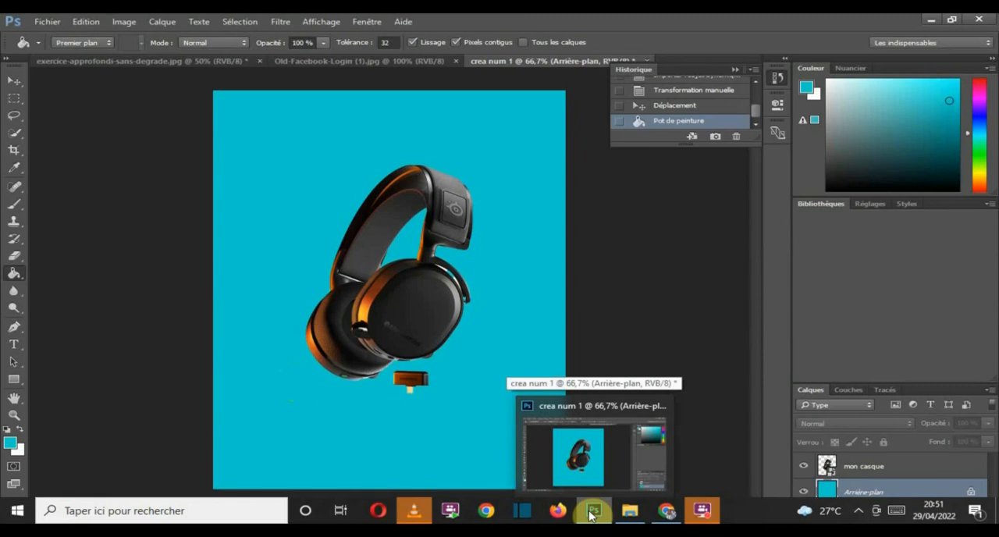
click(663, 515)
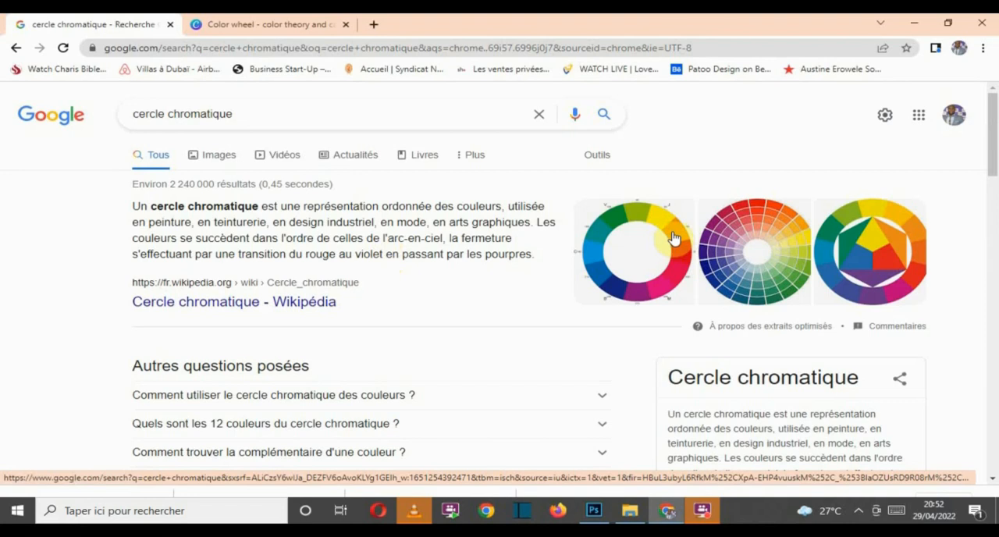
click(593, 511)
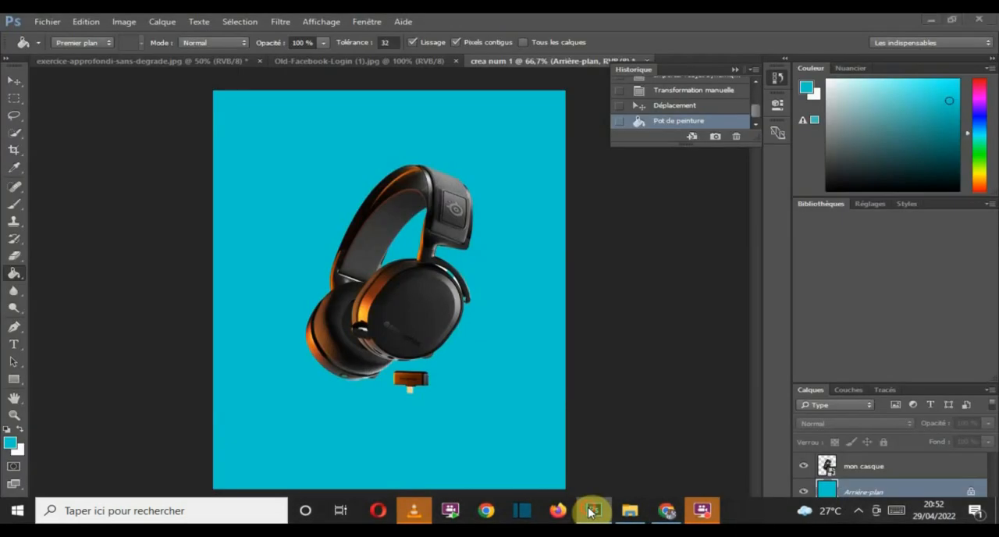
click(592, 511)
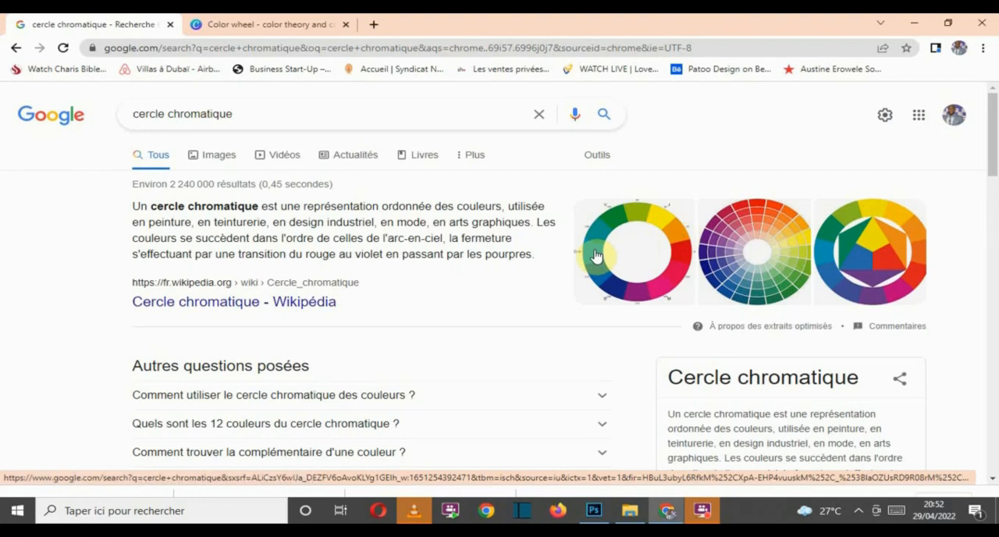
Step: In Canva's color wheel, enter the orange #d05522 with the Complementary combination and copy its complement #229DD0
click(246, 26)
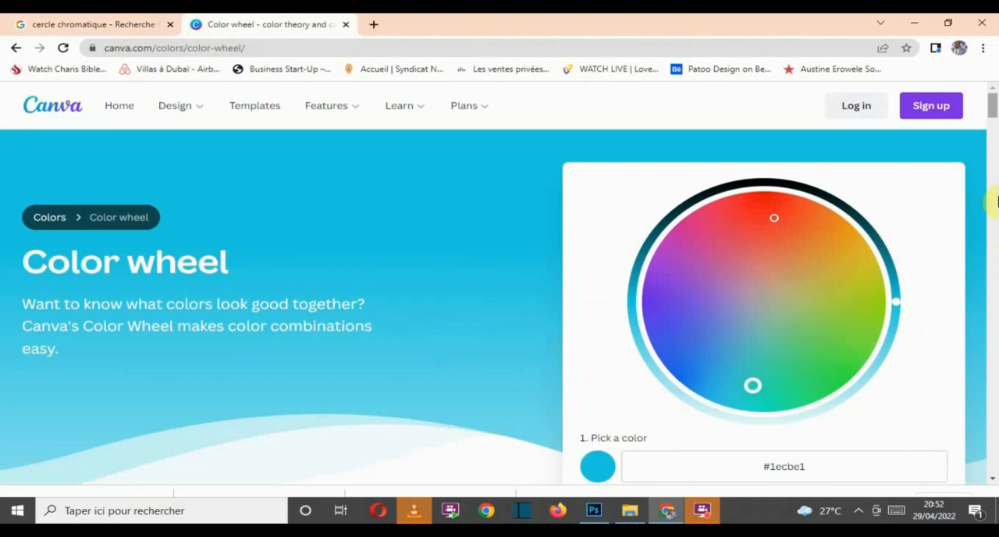
drag(993, 105, 993, 129)
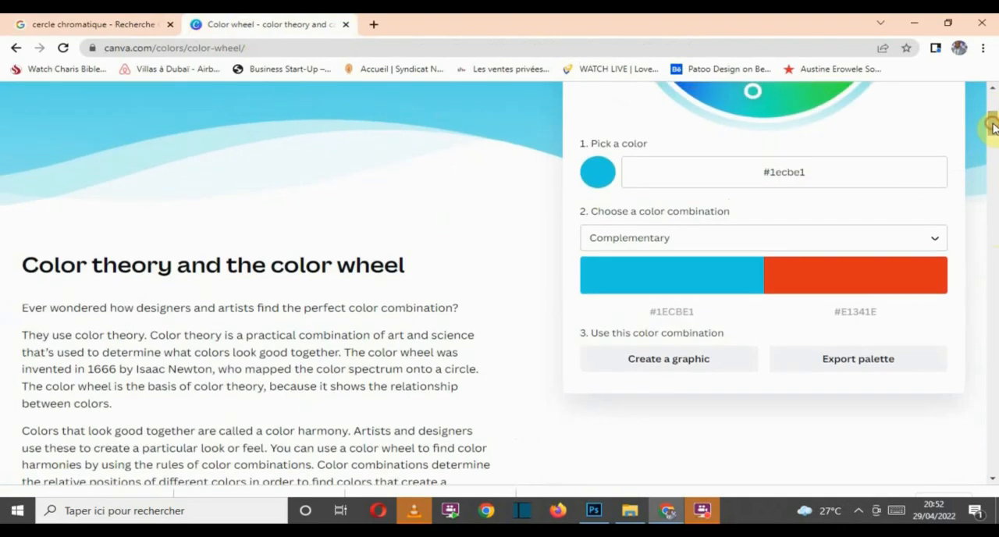
double_click(814, 168)
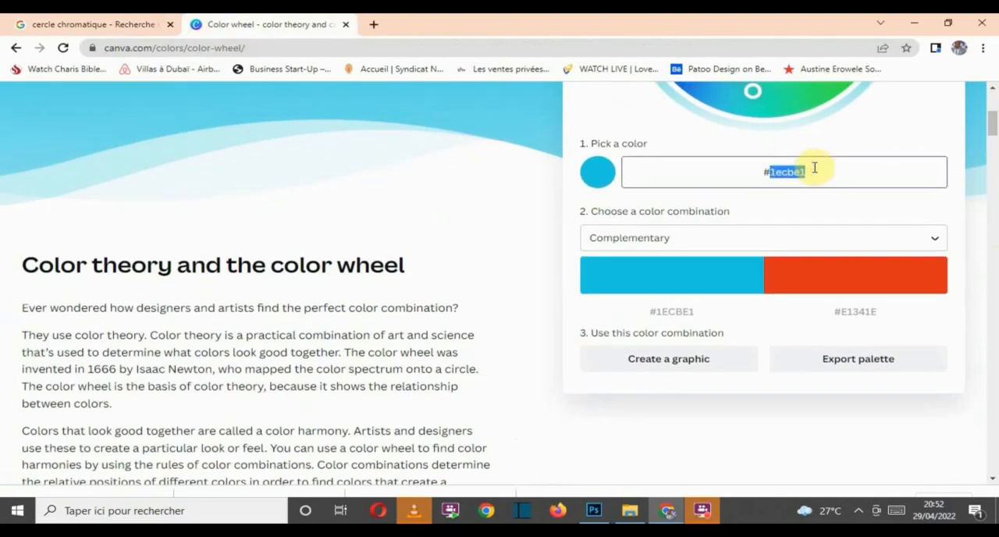
text(d05522)
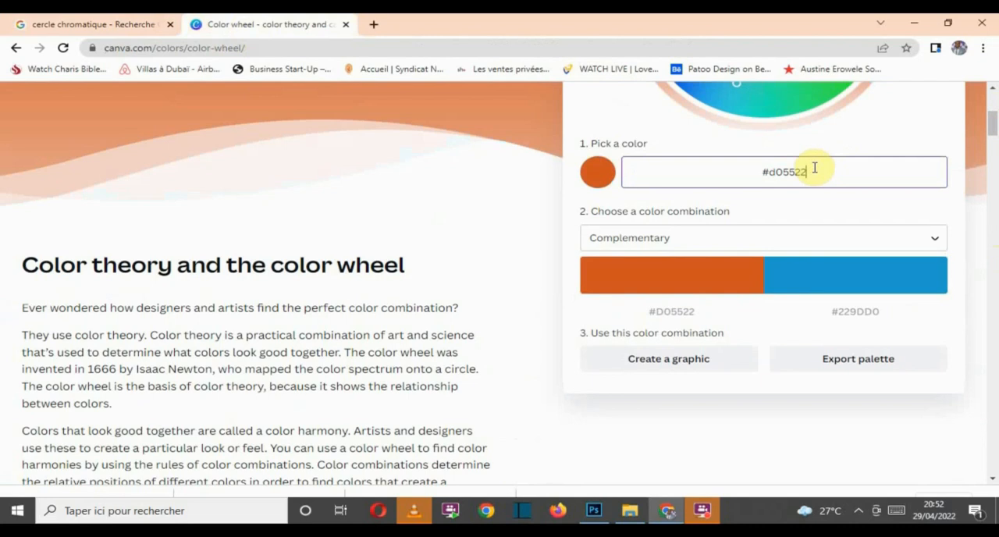
click(850, 317)
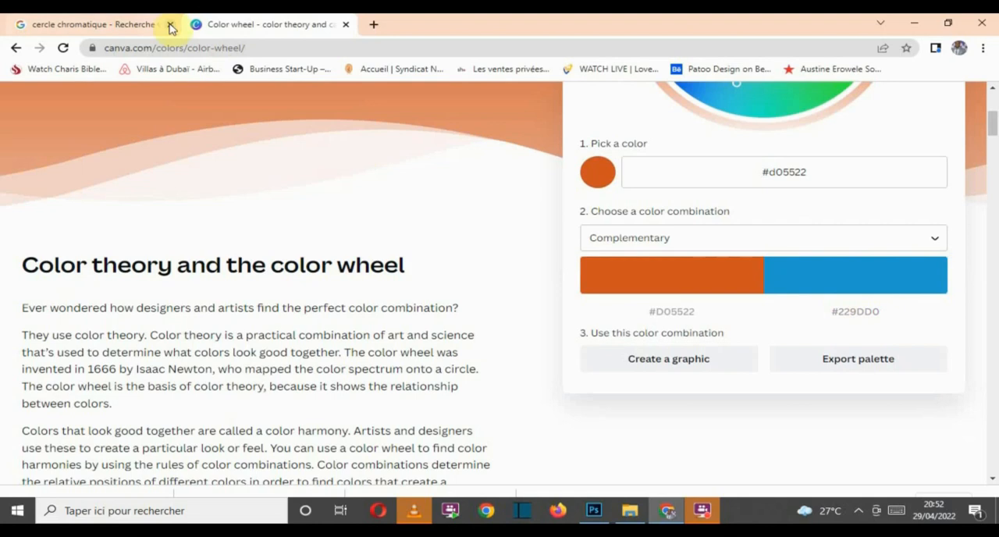
Step: Return to Photoshop, set the foreground colour to #229DD0 and fill the Arrière-plan layer with it using the Paint Bucket
click(595, 510)
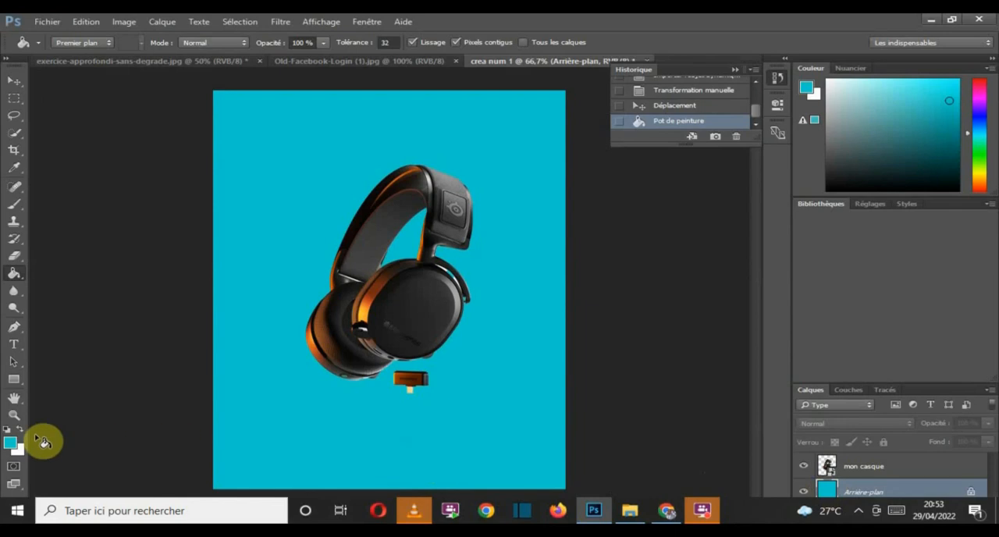
click(11, 445)
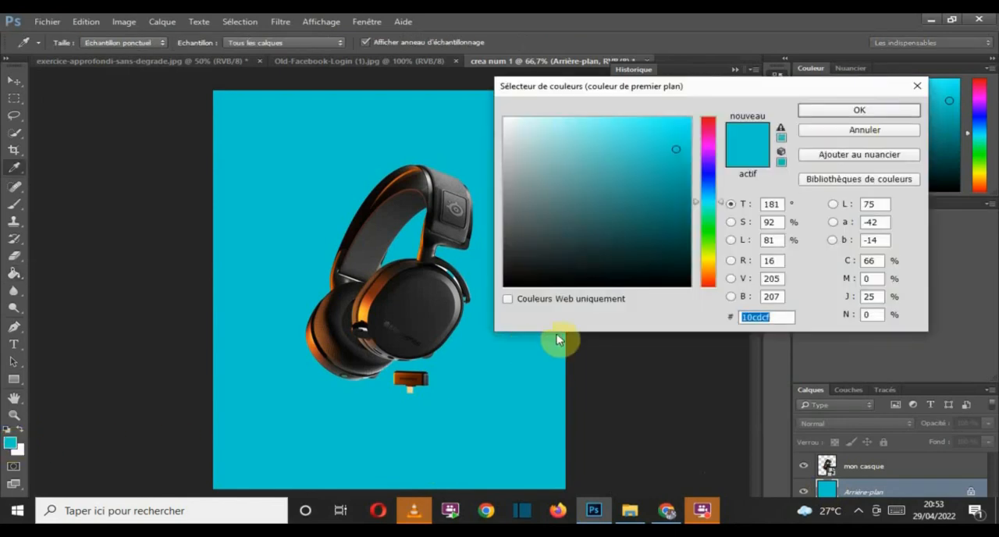
key(ctrl+v)
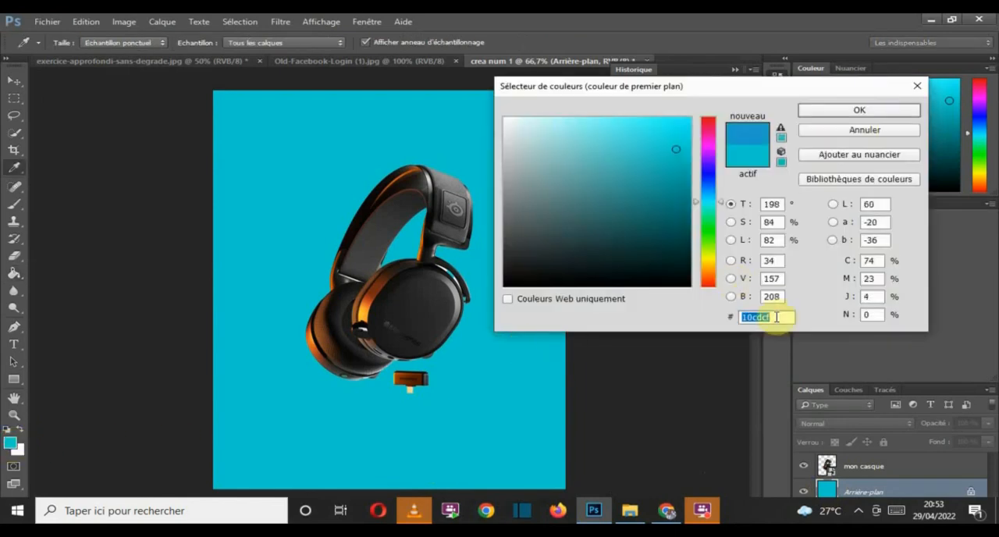
click(812, 108)
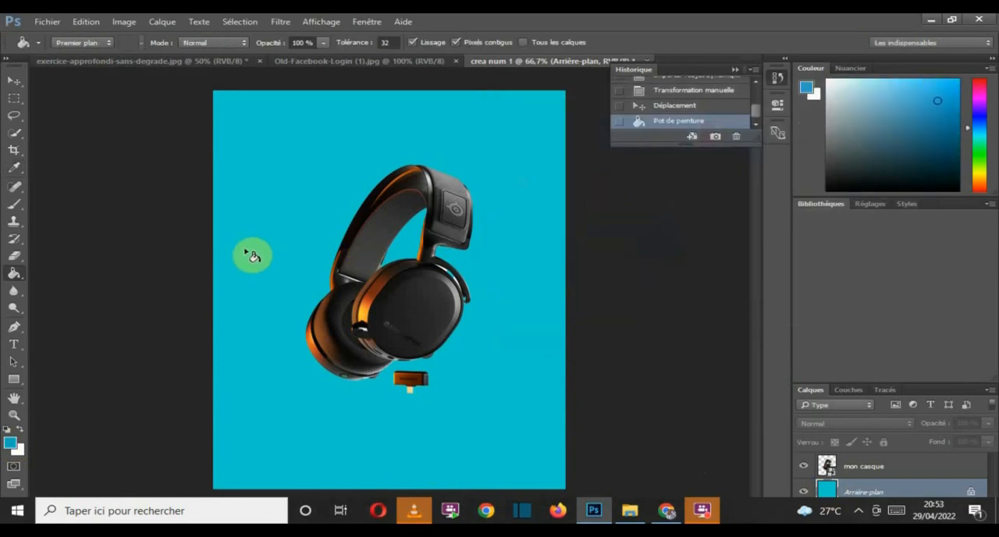
click(248, 254)
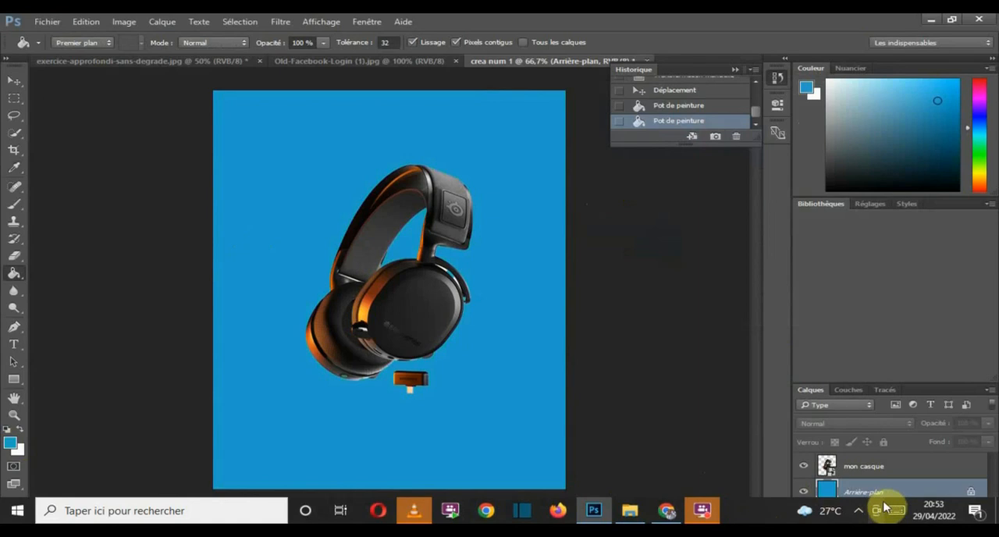
Step: Compare the headphones without a background and on a white Arrière-plan fill, and refill the layer with the blue
click(805, 491)
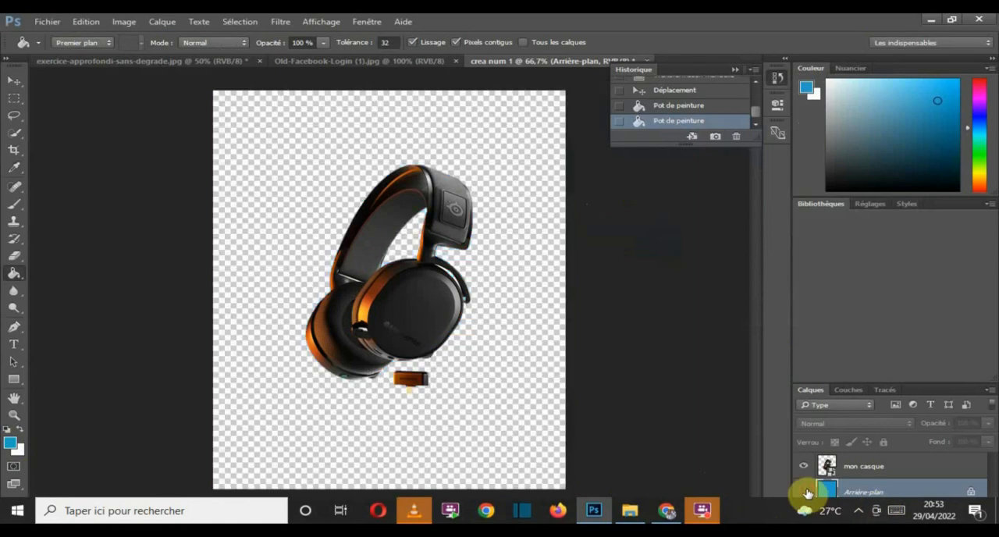
click(806, 491)
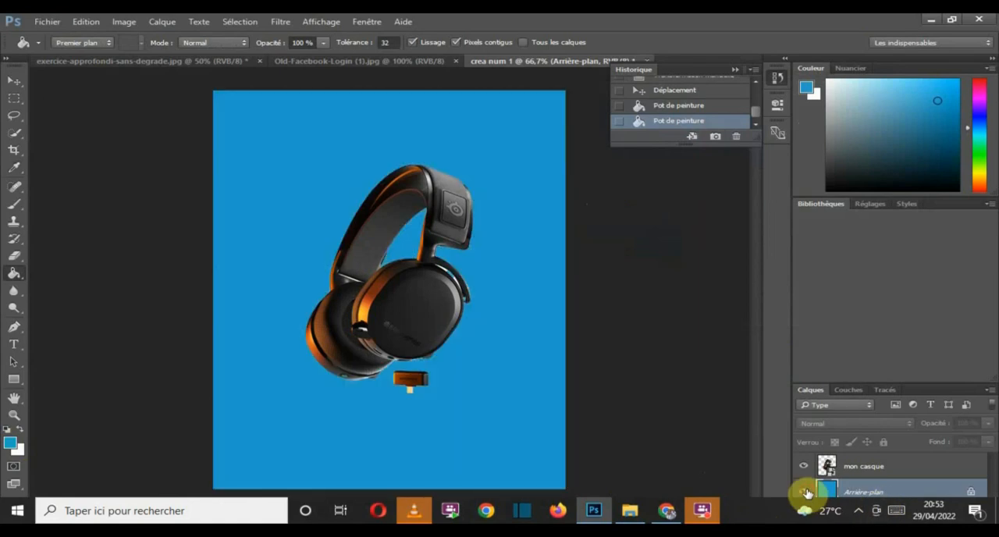
click(18, 430)
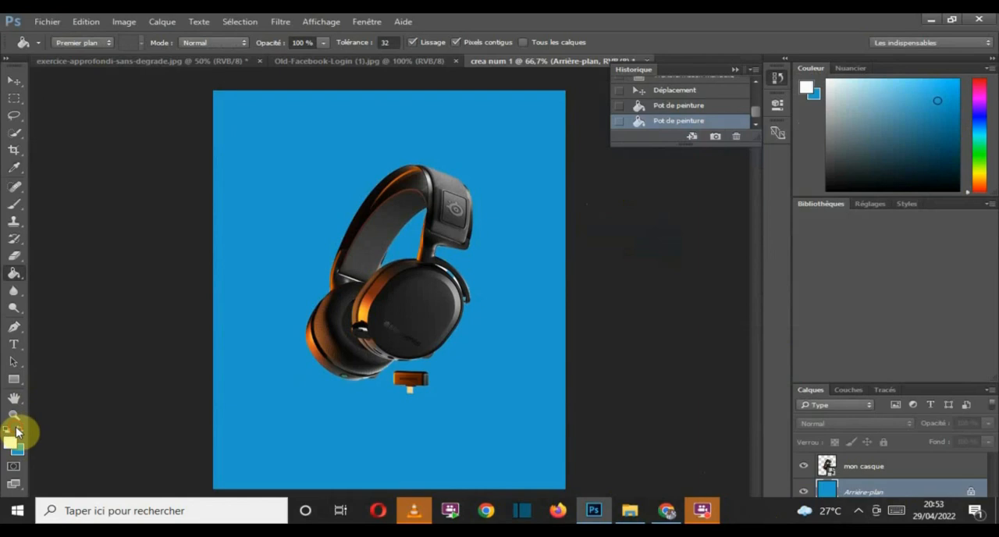
click(262, 319)
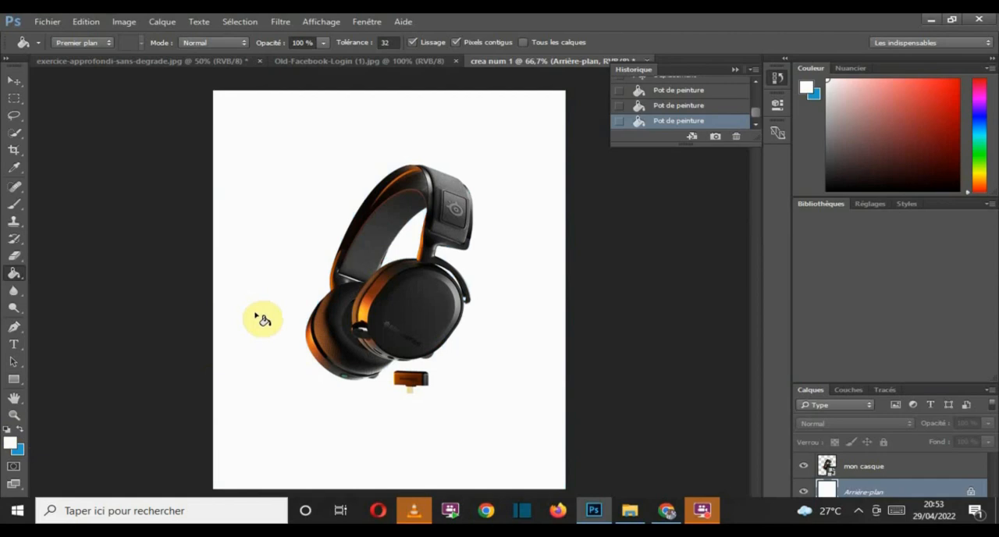
click(21, 430)
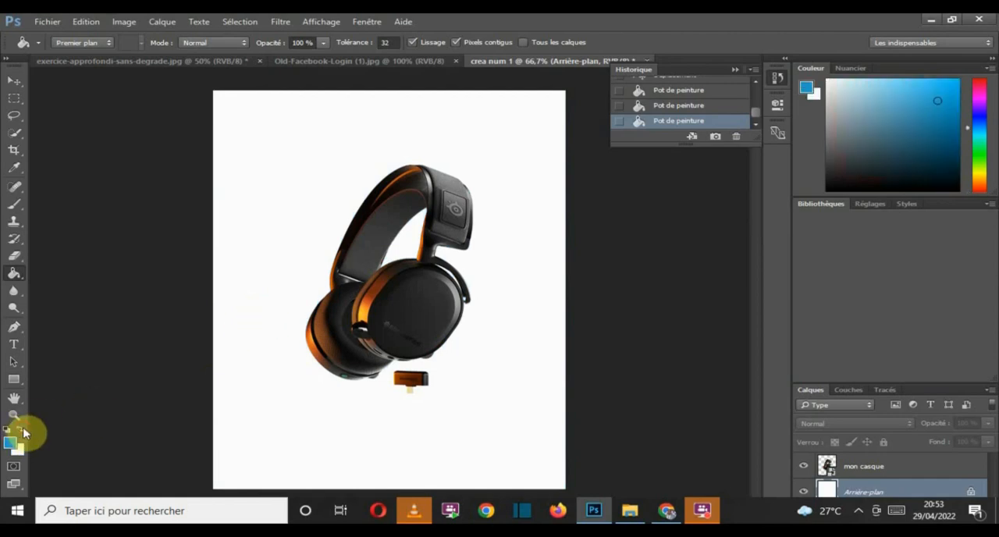
click(273, 284)
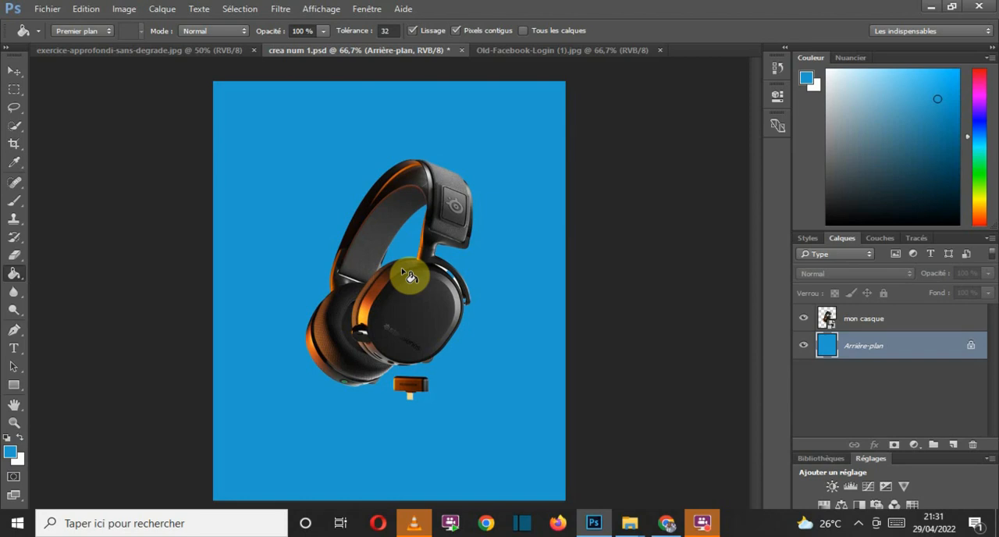
Step: Add a new empty layer between Arrière-plan and mon casque, and open the Brush tool's size and hardness settings
click(954, 445)
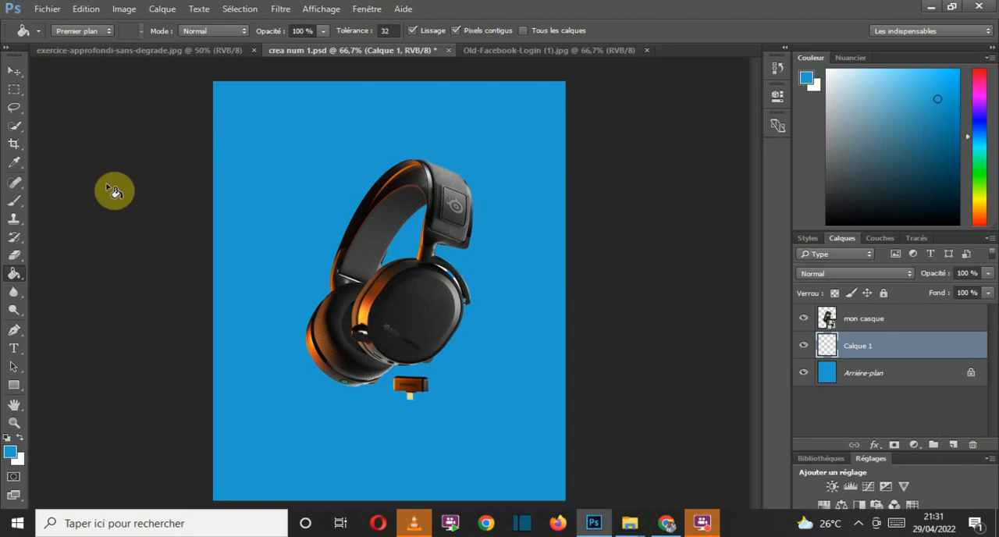
click(19, 205)
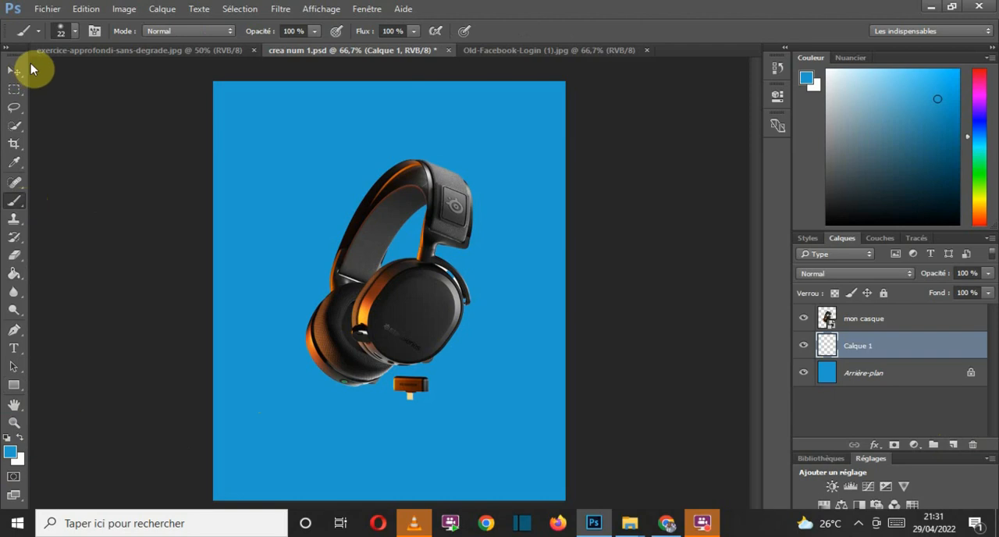
click(73, 31)
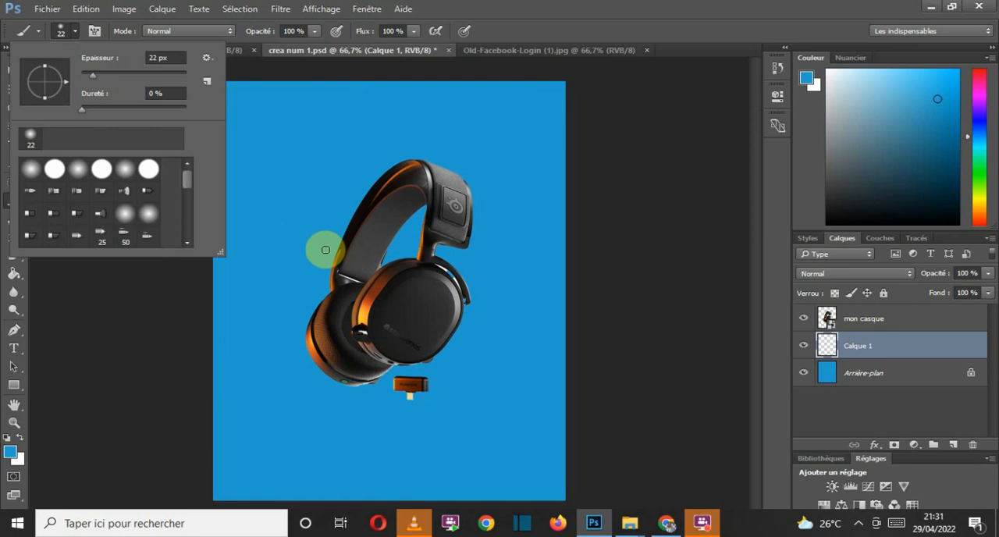
Step: Try brush sizes of 187, 489 and 880 px against the headphones
drag(93, 75, 157, 78)
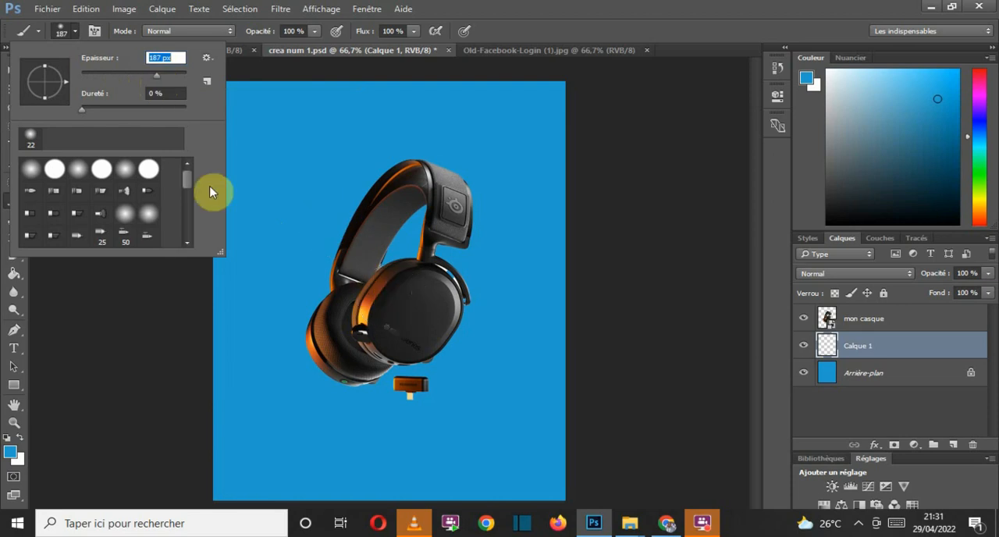
drag(157, 76, 176, 82)
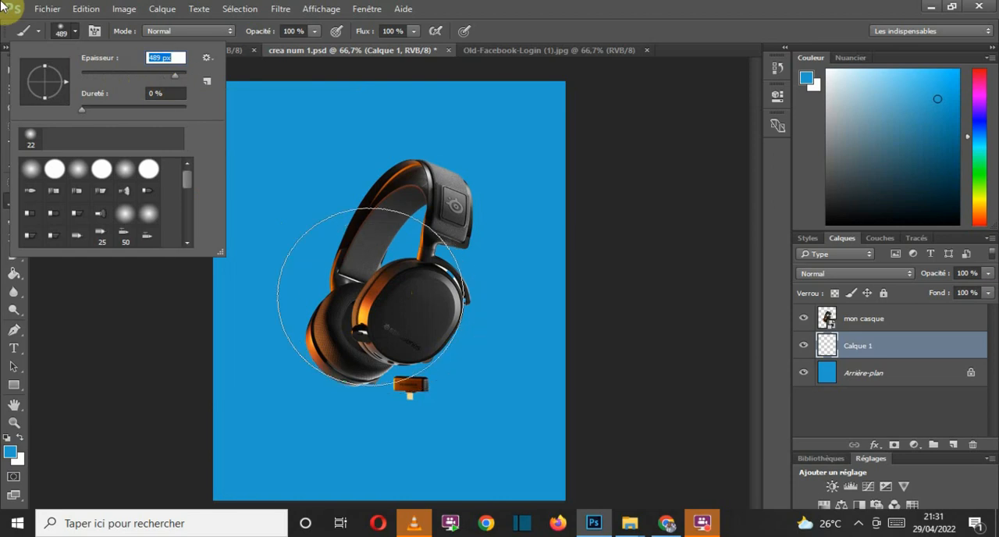
click(178, 75)
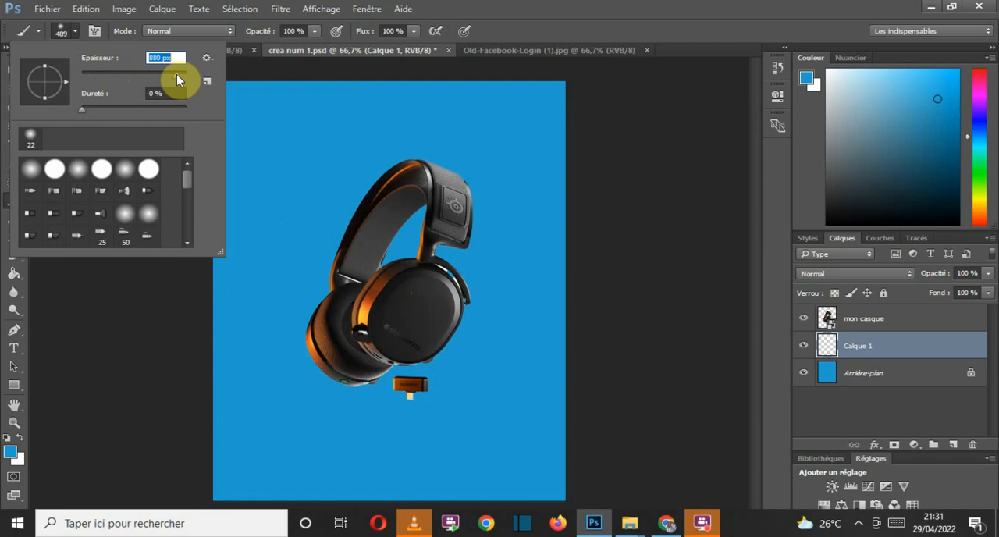
drag(177, 75, 177, 75)
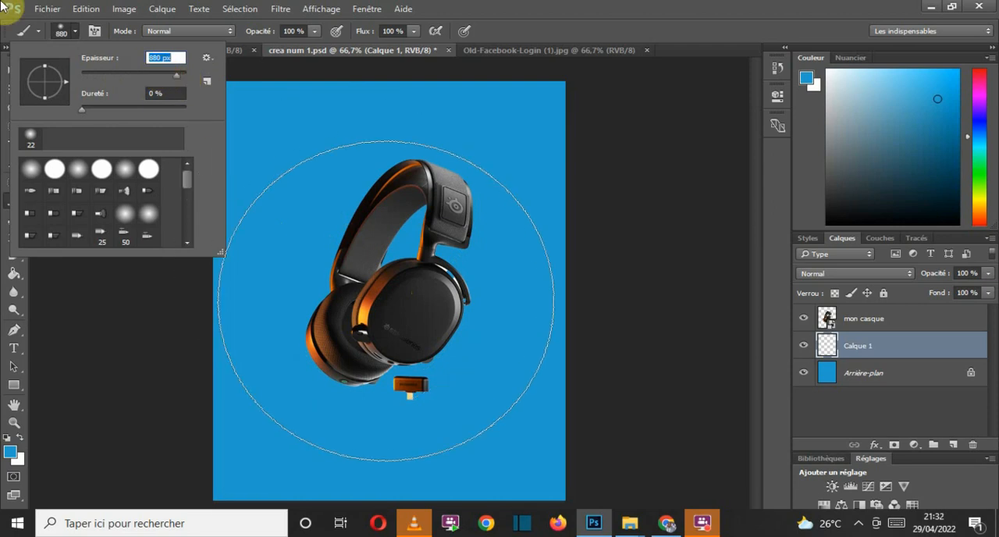
Step: Set the soft brush size to 550 px and paint a blue dab behind the headphones on Calque 1
click(154, 57)
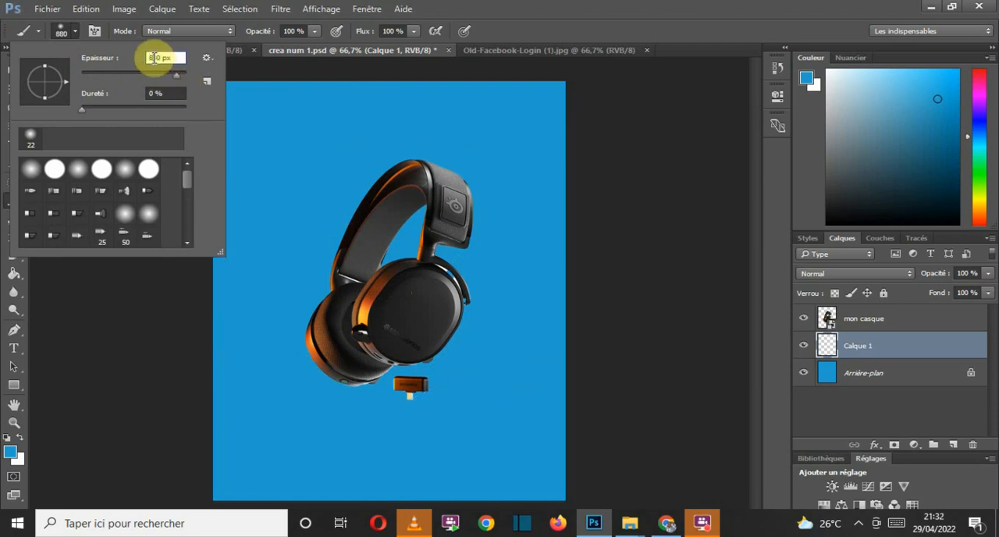
double_click(154, 58)
text(550)
key(Return)
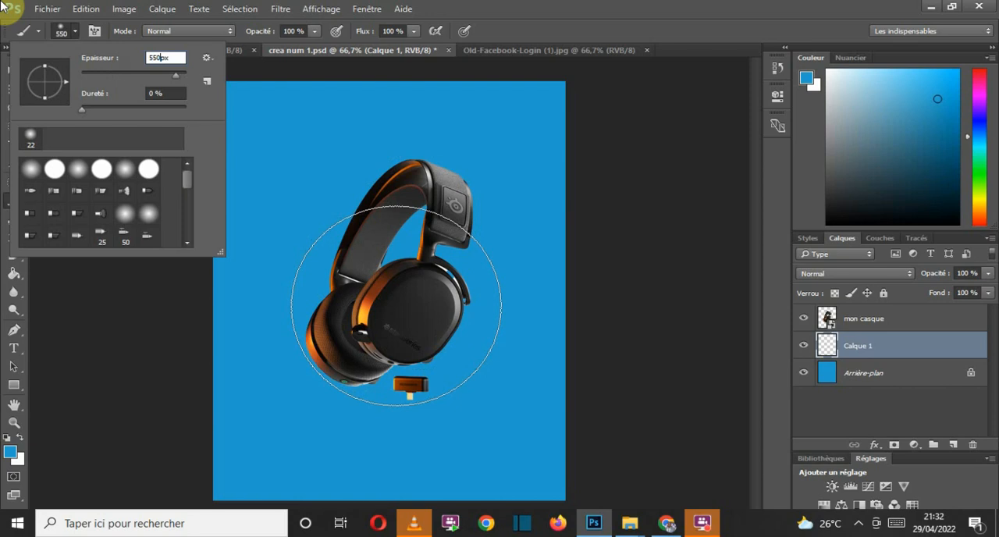
key(Return)
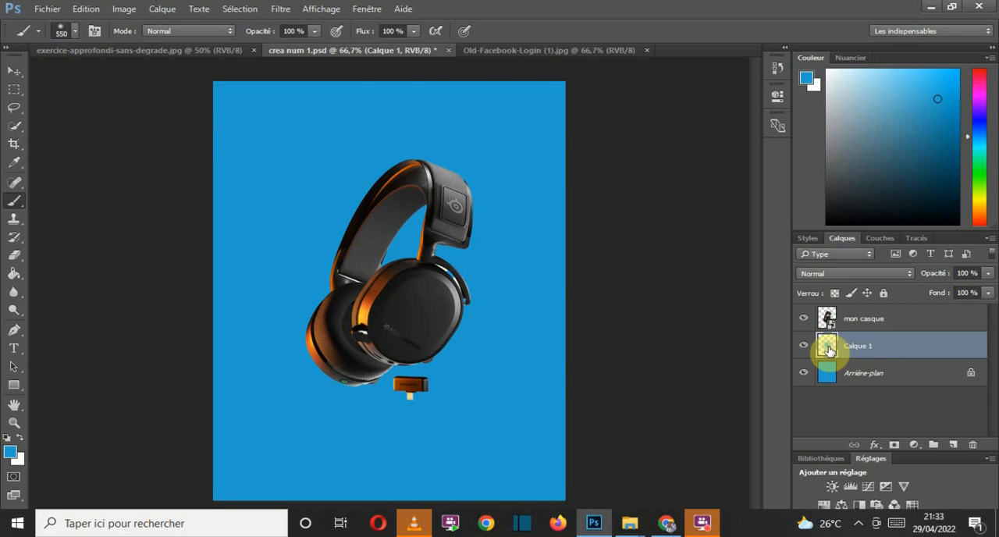
Step: Lighten the blue dab on Calque 1 with Levels, setting the midtone input level to 3,90
drag(829, 351, 831, 354)
key(ctrl+l)
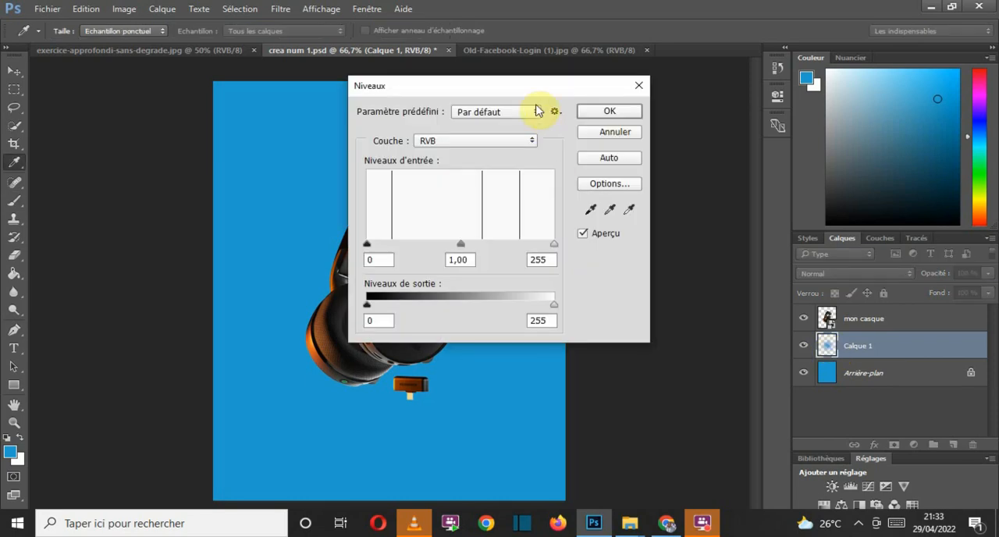
drag(520, 89, 682, 77)
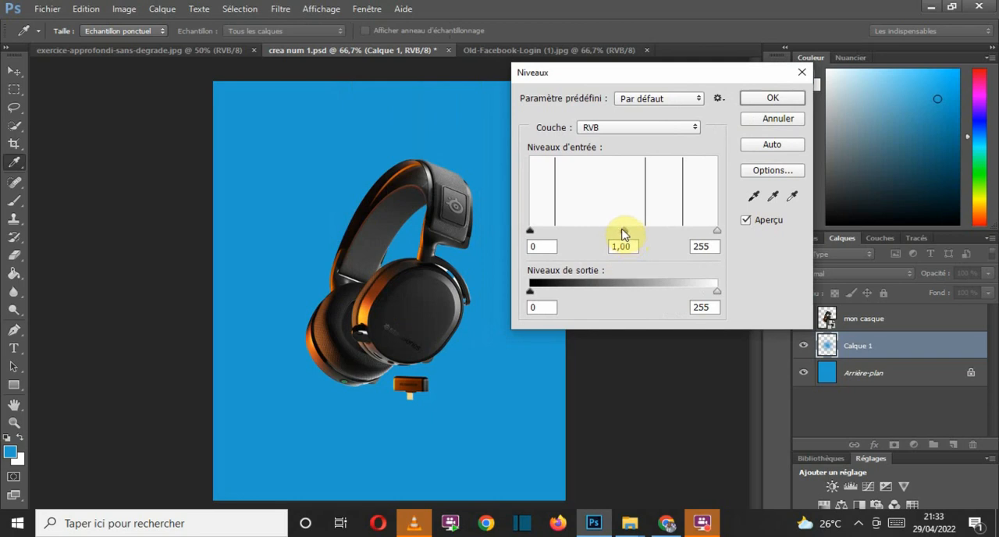
drag(624, 232, 699, 242)
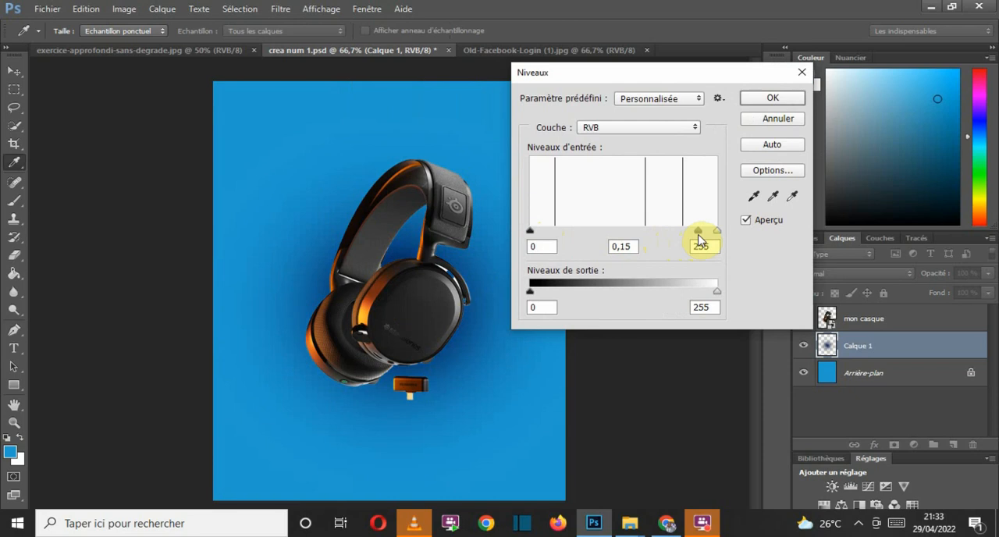
drag(699, 237, 545, 235)
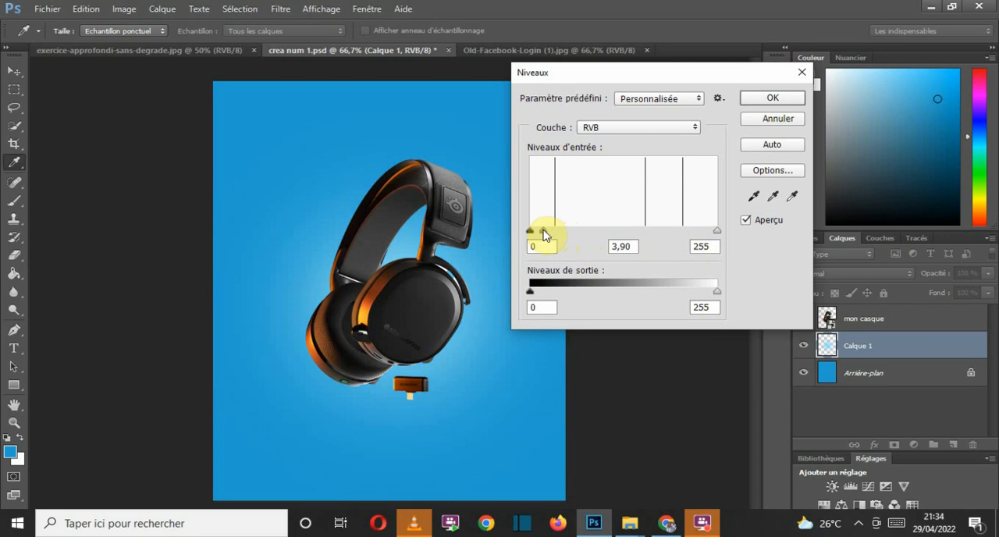
drag(544, 235, 544, 235)
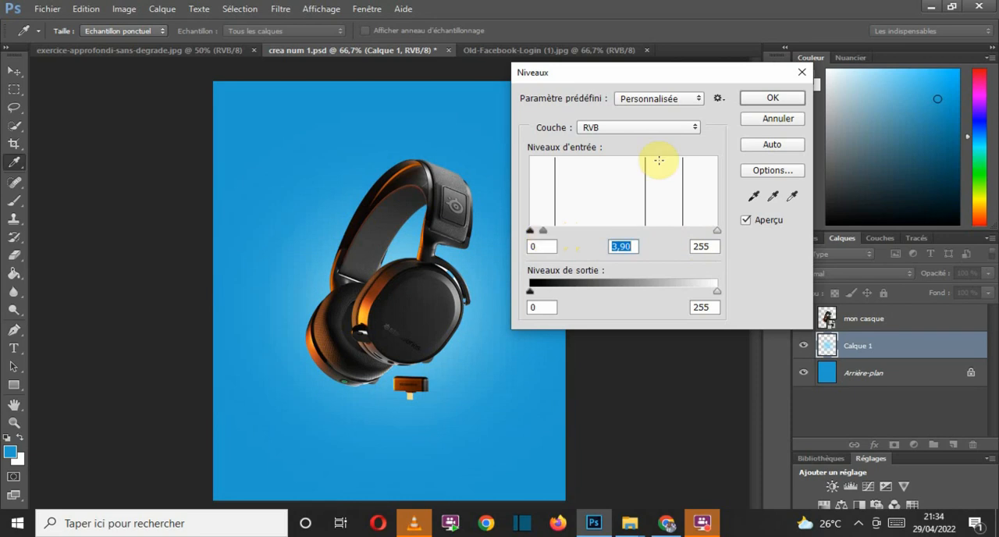
click(773, 100)
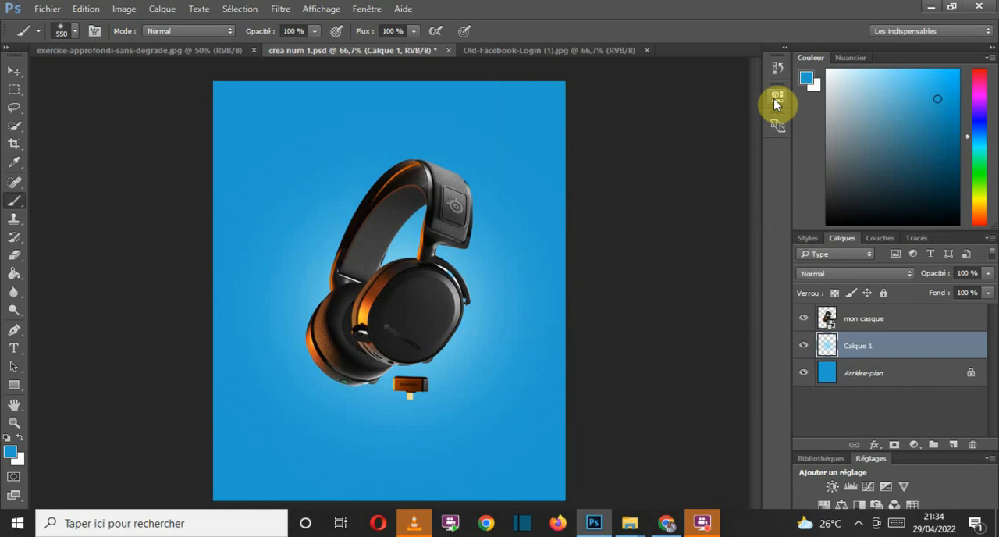
Step: Scale the light halo on Calque 1 to 132% and reposition it behind the headphones at about X 324 px, Y 464 px
key(ctrl+t)
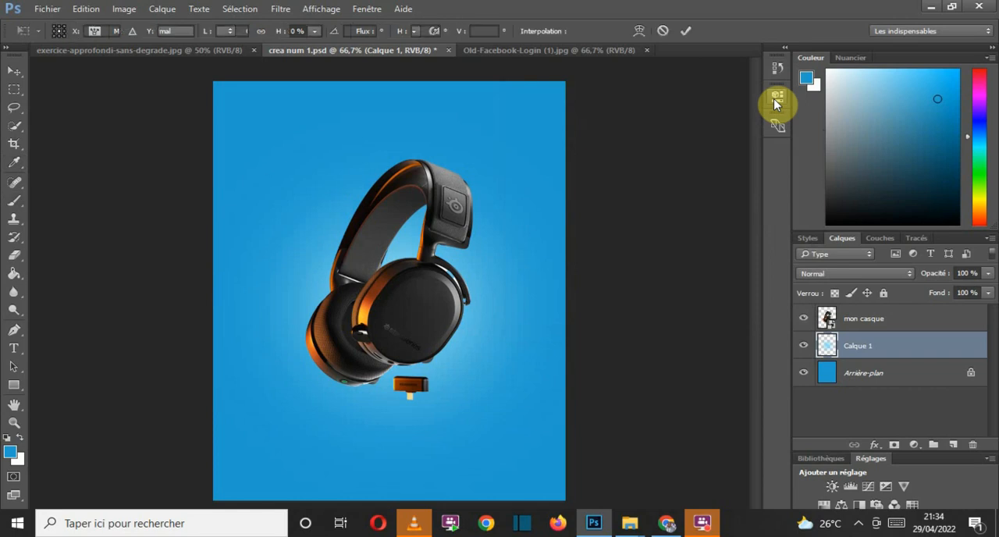
click(81, 9)
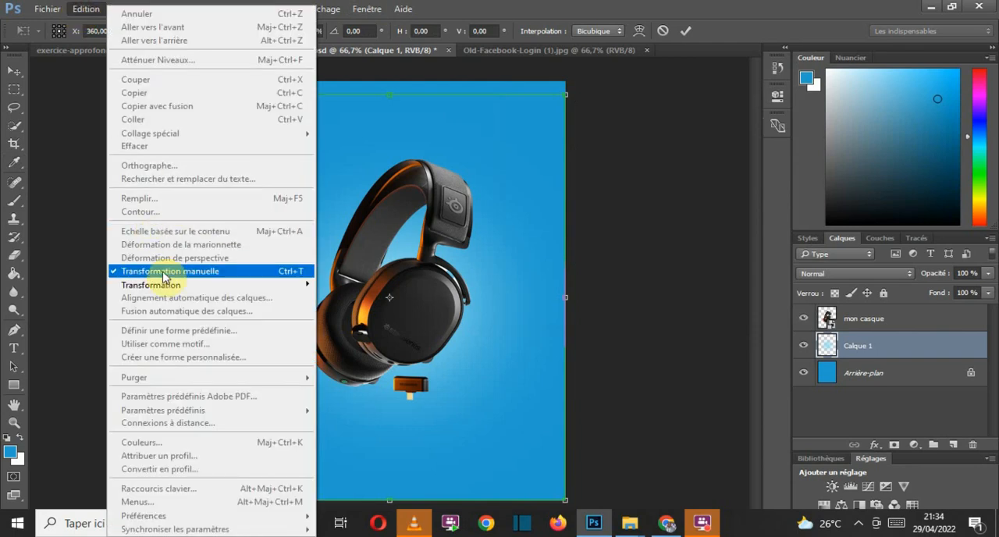
click(558, 7)
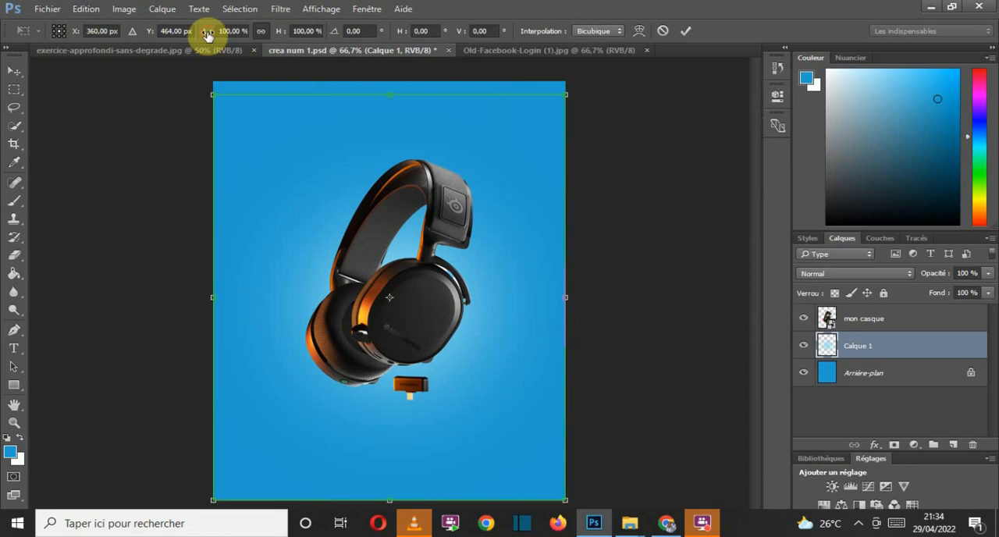
drag(205, 31, 233, 34)
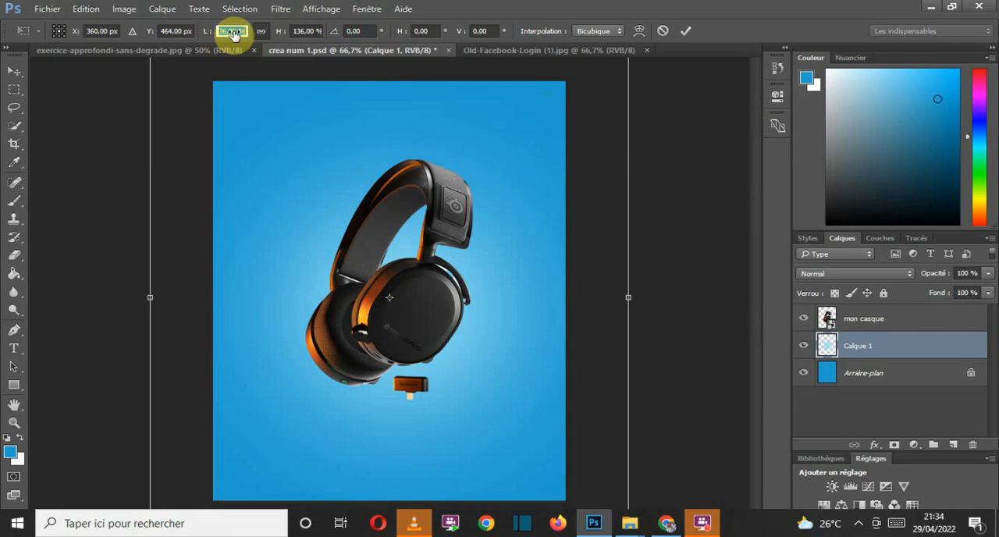
drag(233, 34, 230, 69)
drag(471, 337, 442, 339)
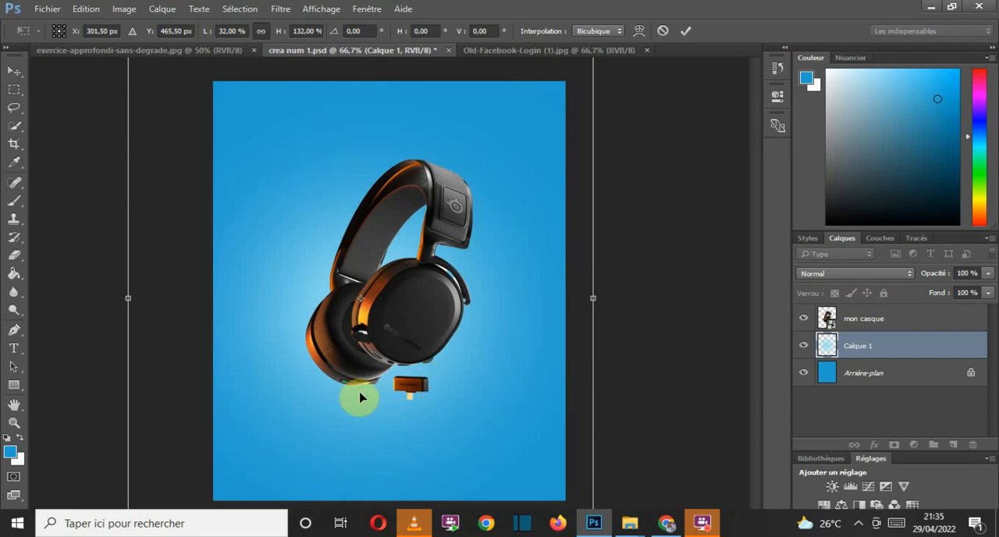
mouse_move(357, 401)
mouse_down()
mouse_move(382, 382)
mouse_move(383, 400)
mouse_move(372, 401)
mouse_up()
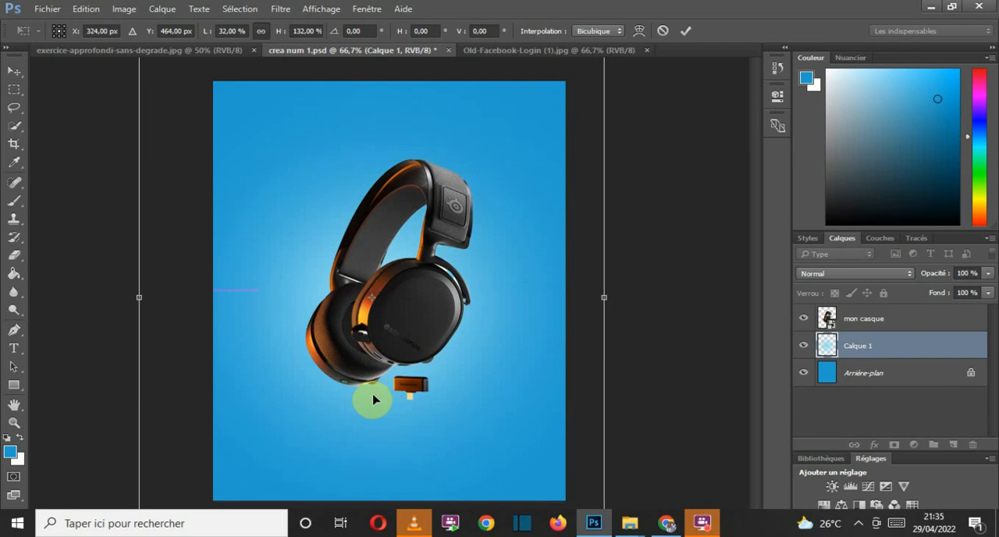
click(688, 31)
key(b)
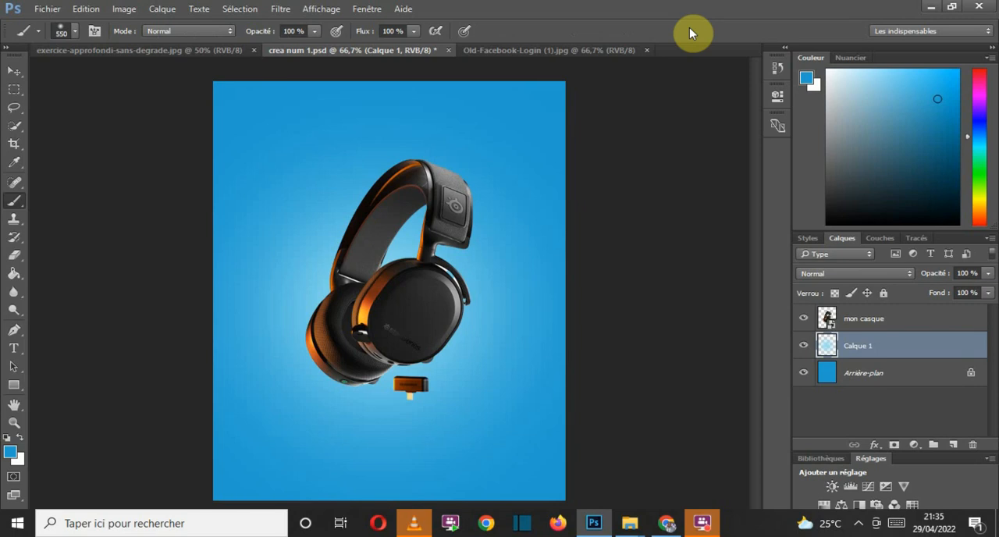
click(123, 9)
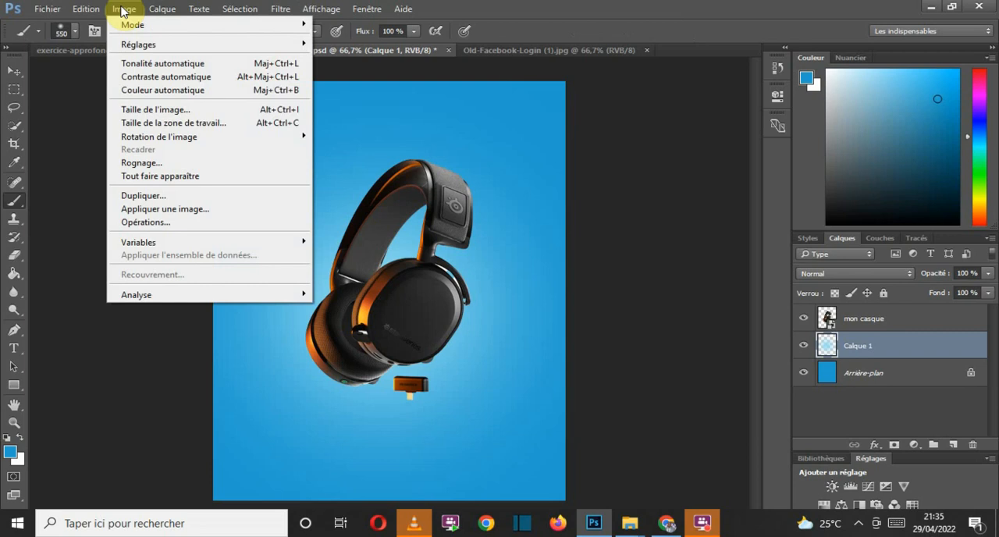
mouse_move(148, 44)
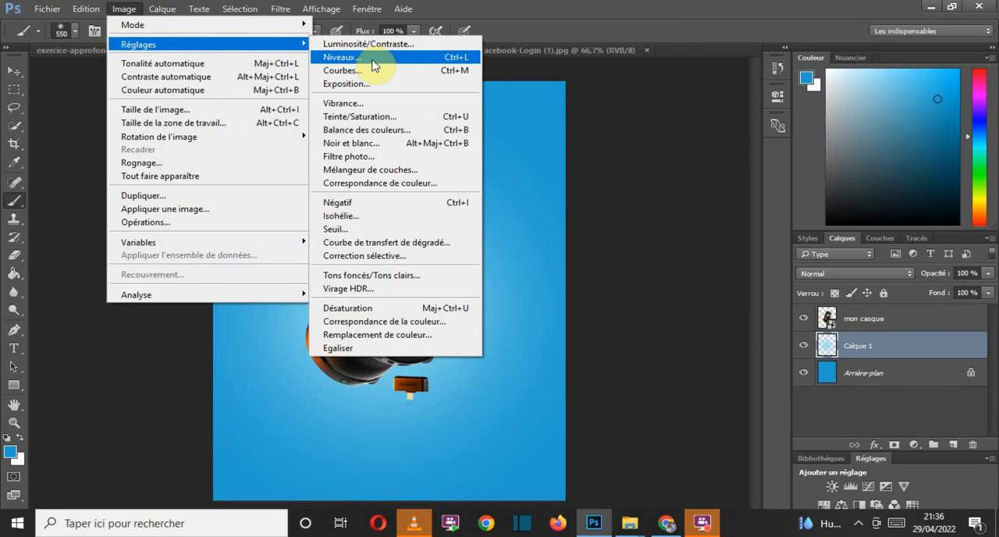
click(554, 18)
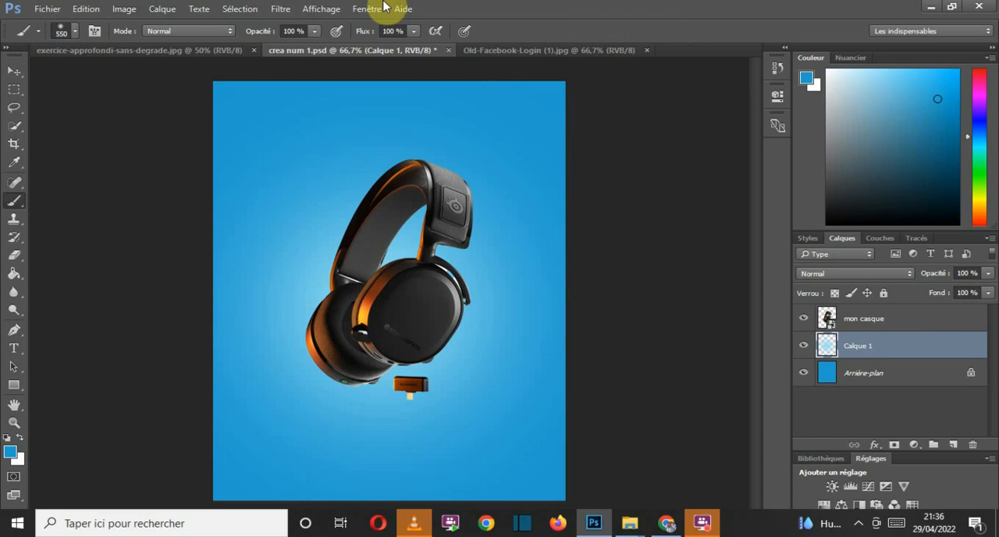
click(163, 9)
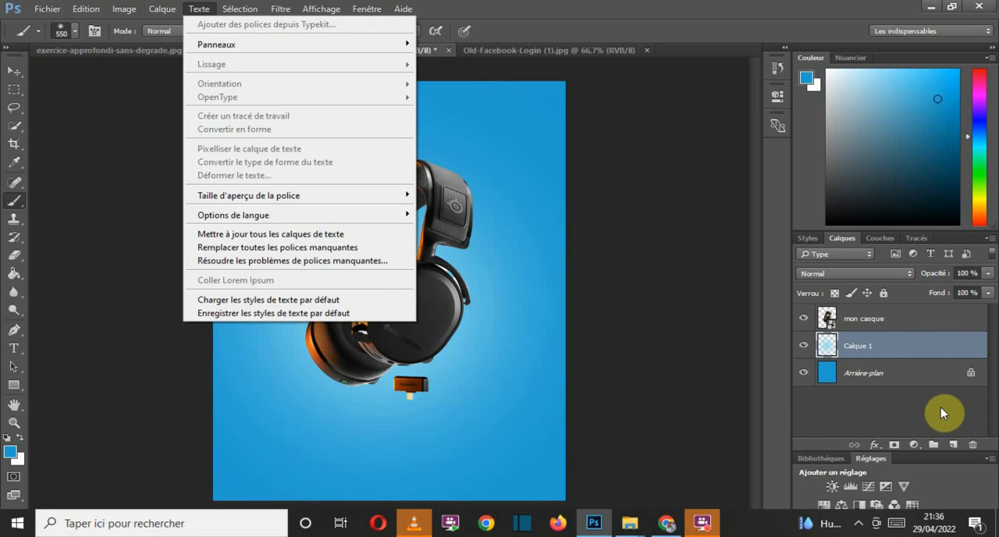
click(526, 116)
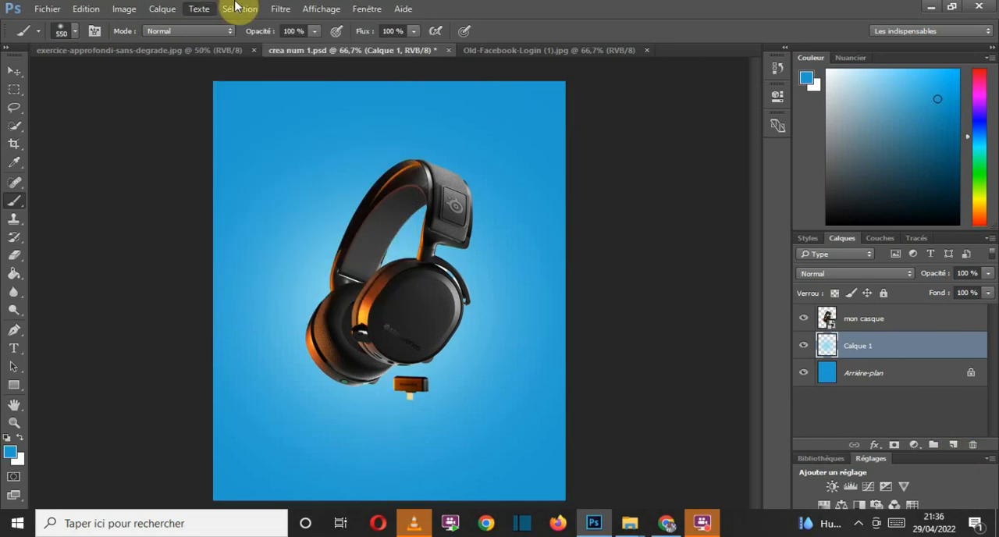
click(161, 9)
mouse_move(167, 26)
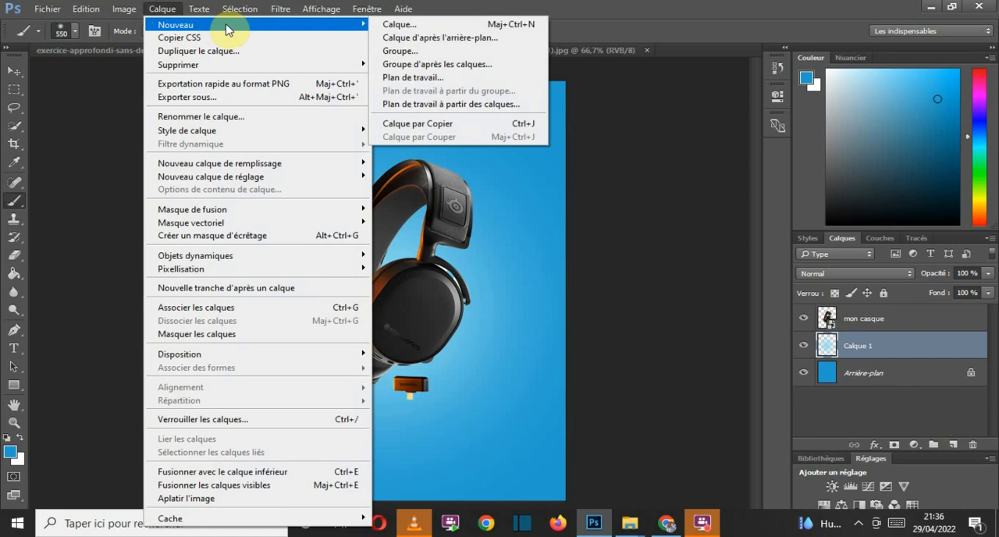
click(402, 25)
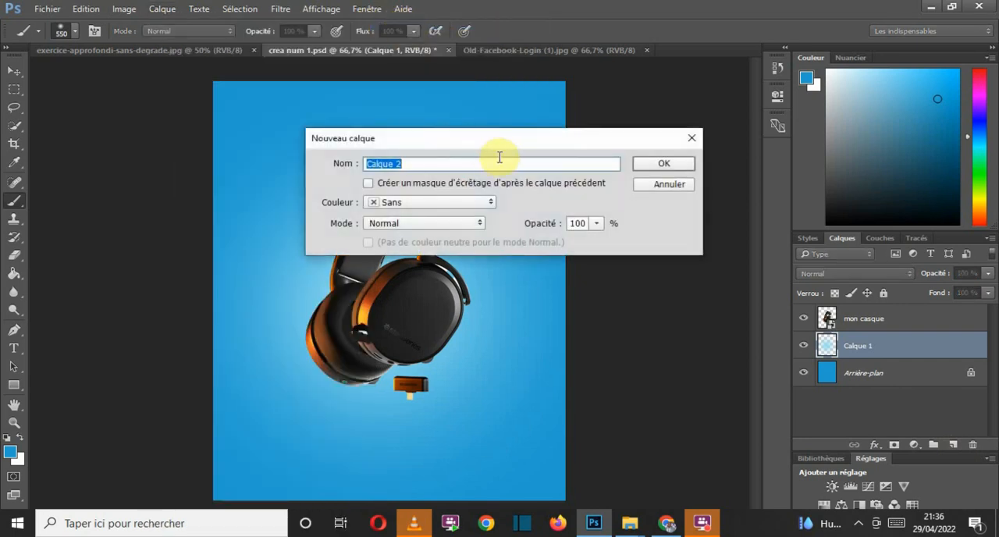
click(669, 184)
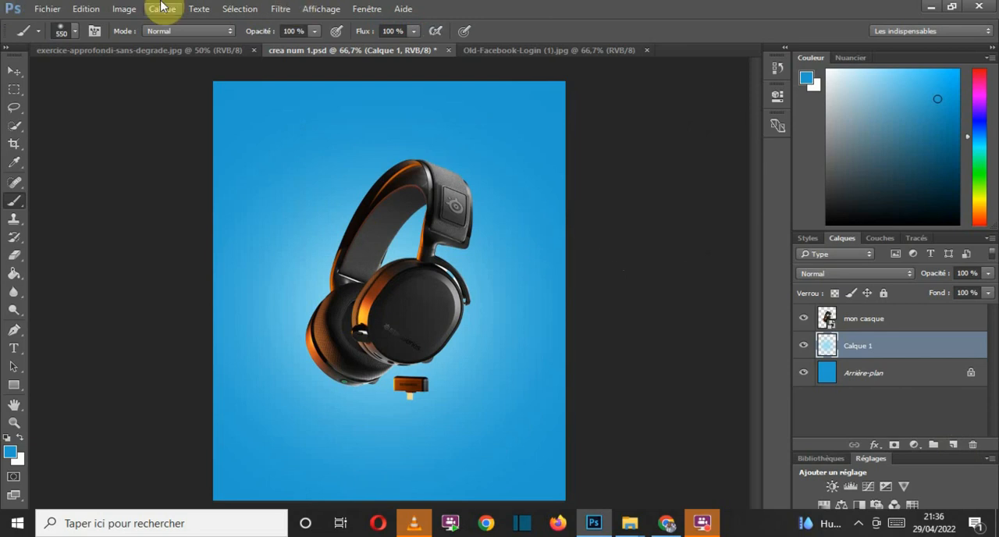
Step: Duplicate the Arrière-plan layer within crea num 1.psd, keeping the suggested name
click(901, 367)
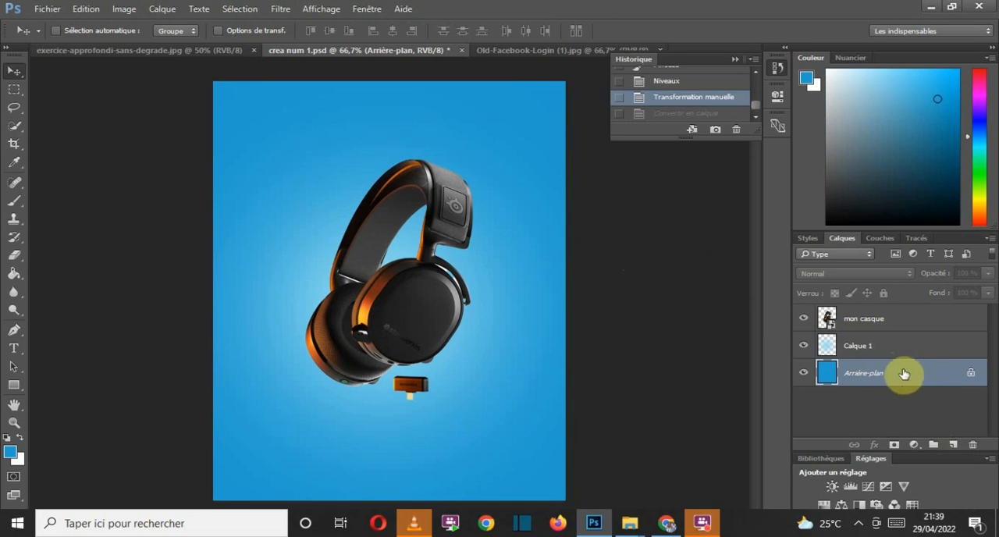
right_click(903, 375)
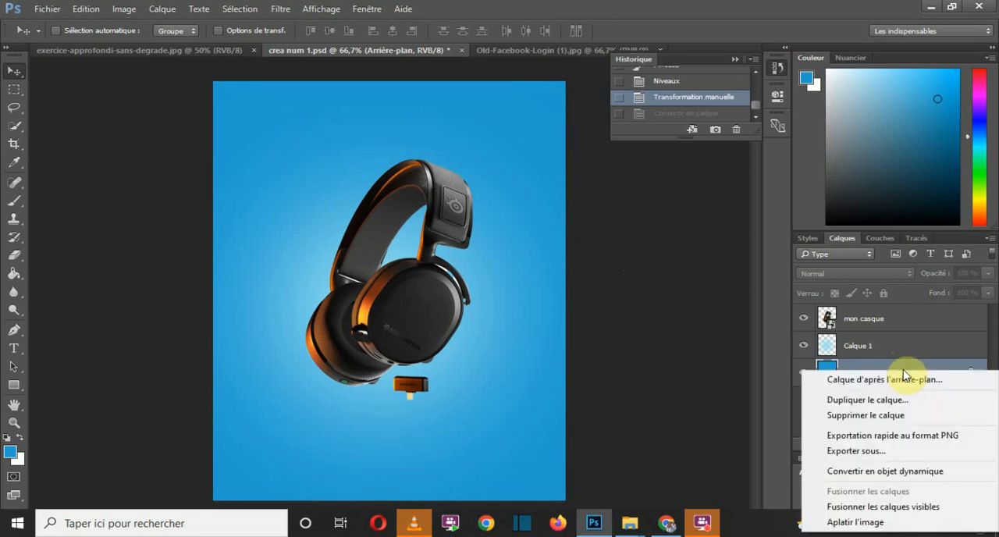
click(888, 404)
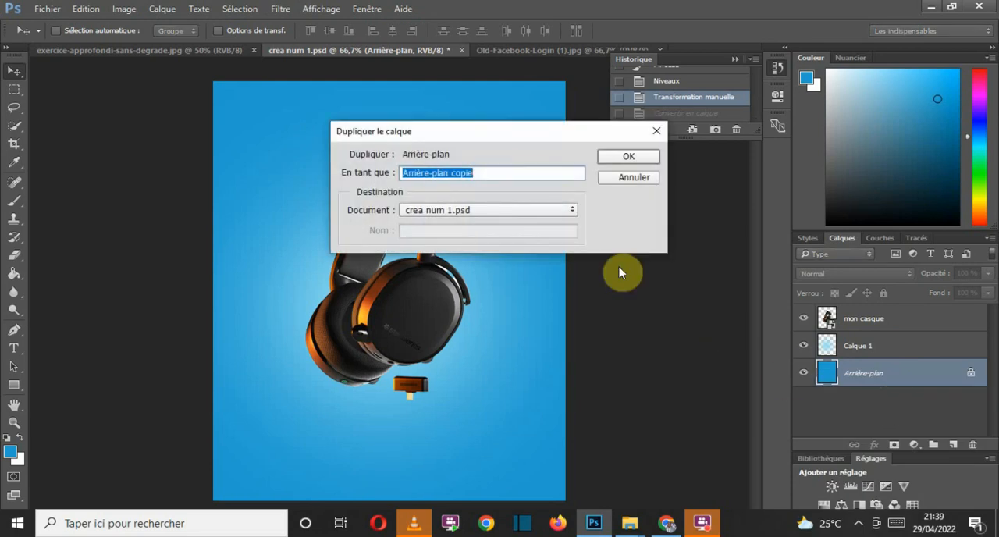
click(605, 157)
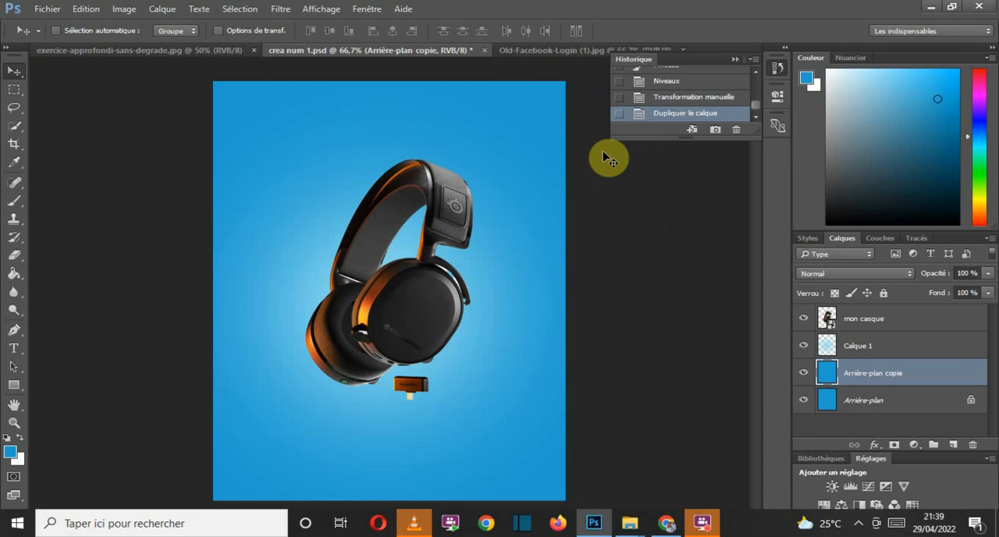
Step: Darken the Arrière-plan copie layer with Levels, setting the midtone input level to 0,54
key(ctrl+l)
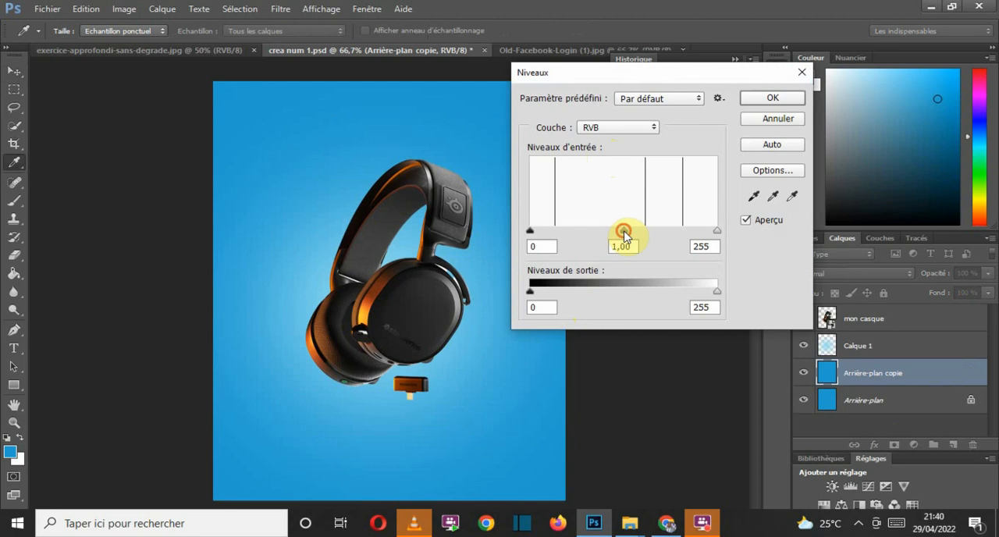
drag(623, 231, 668, 235)
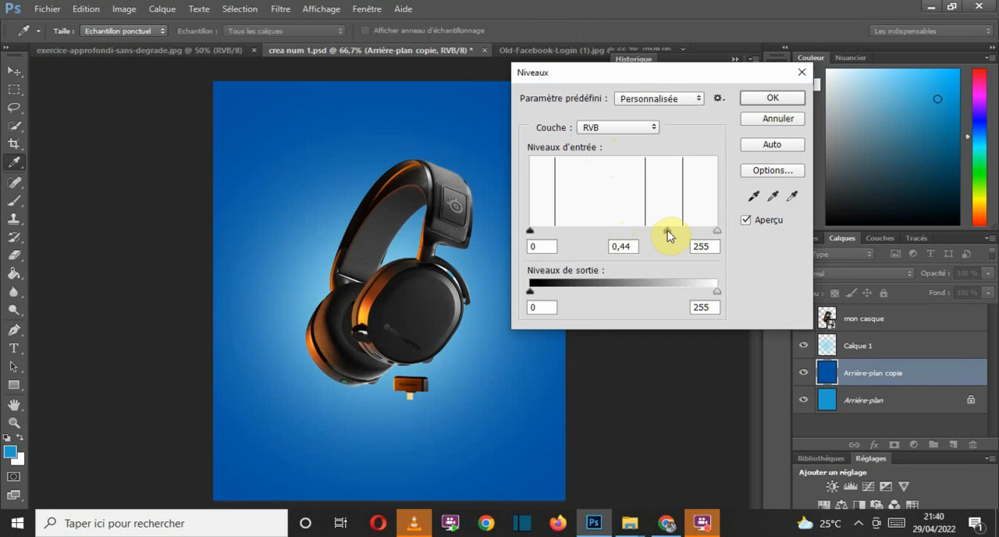
mouse_move(668, 235)
mouse_down()
mouse_move(554, 229)
mouse_move(664, 234)
mouse_up()
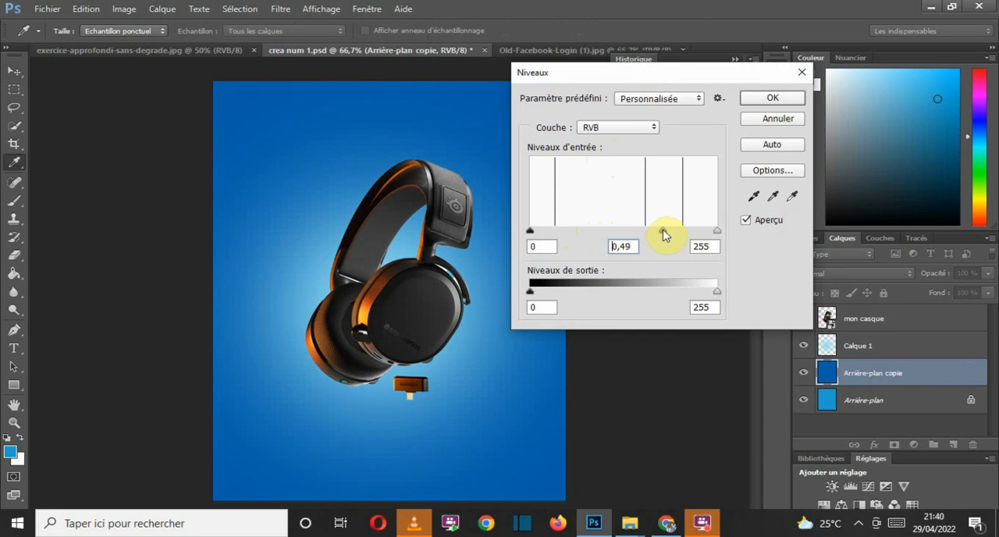
click(665, 234)
mouse_move(663, 234)
mouse_down()
mouse_move(647, 236)
mouse_move(698, 235)
mouse_move(658, 239)
mouse_up()
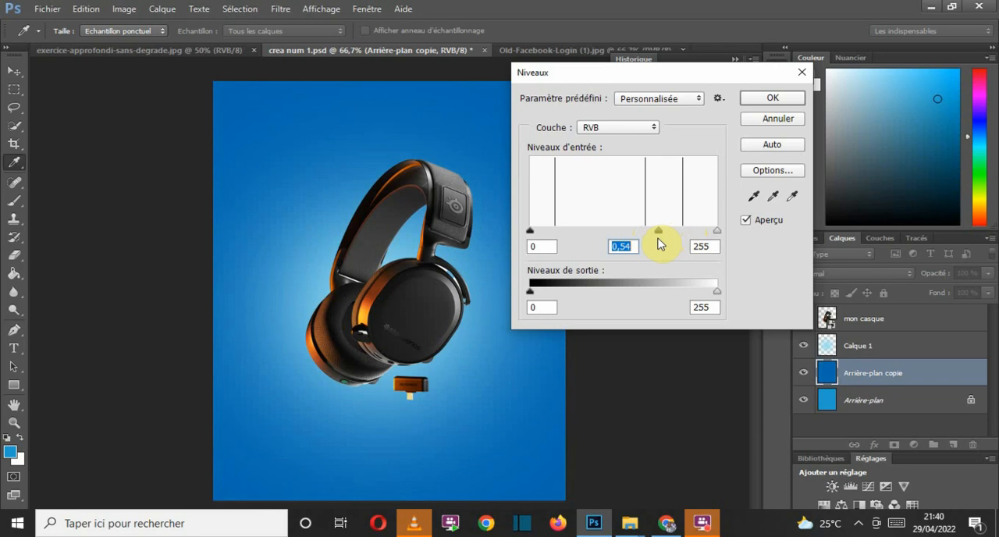
click(772, 99)
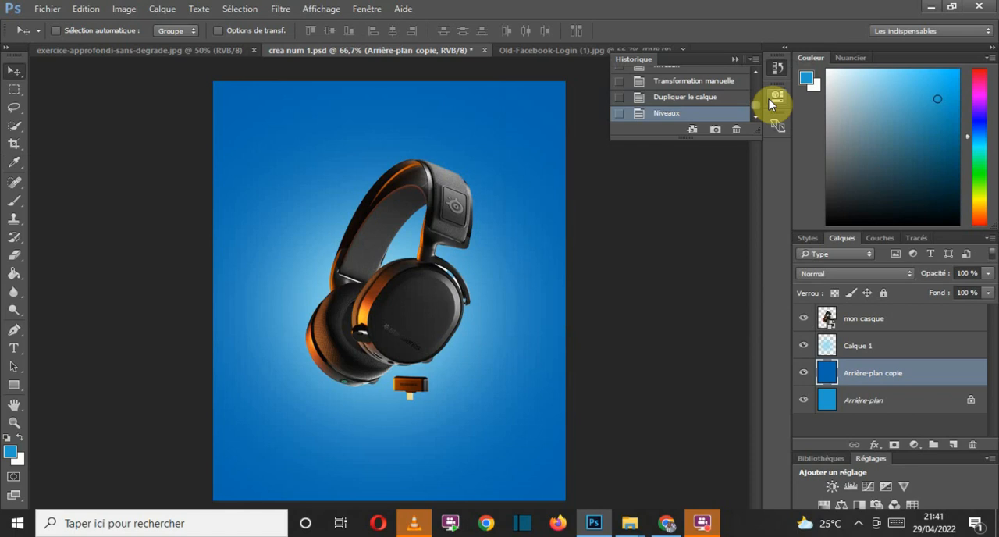
Step: Create a new layer Calque 2 above Calque 1 in Lumière tamisée mode, filled with the neutral 50% gray
click(894, 346)
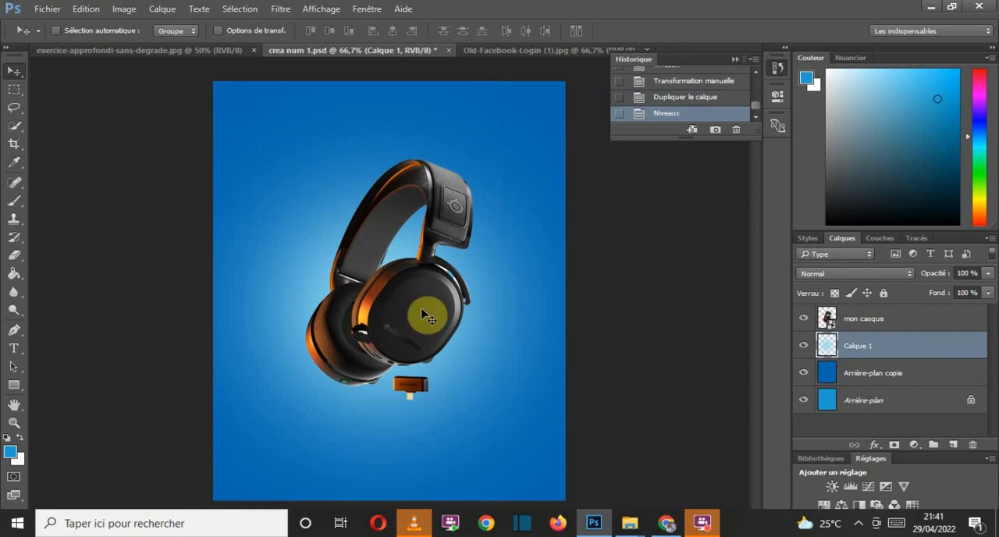
click(162, 10)
mouse_move(190, 26)
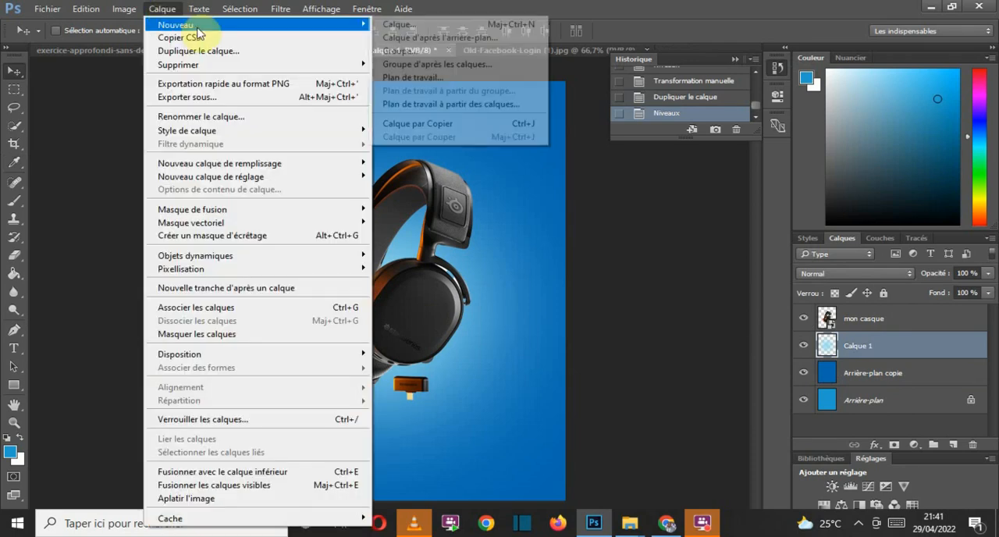
click(403, 25)
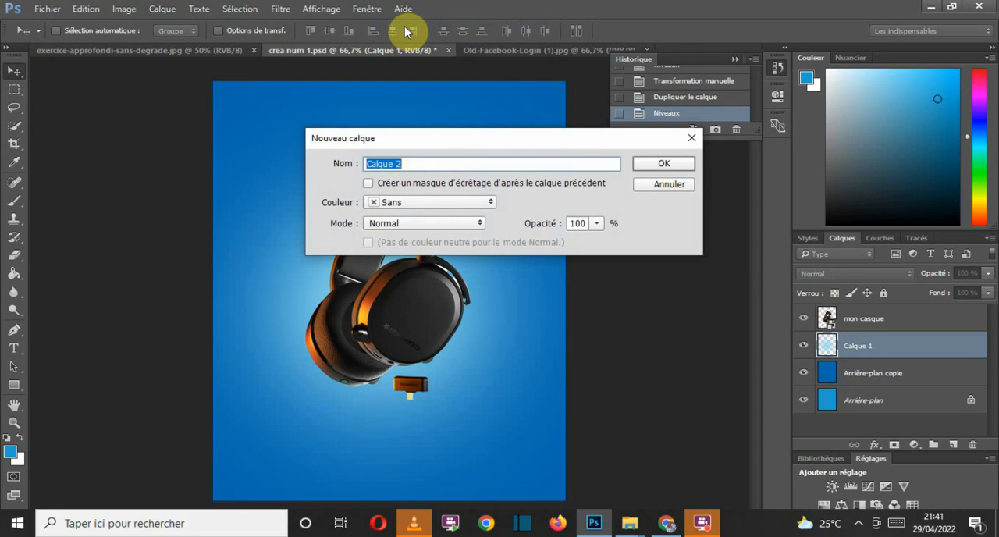
click(435, 163)
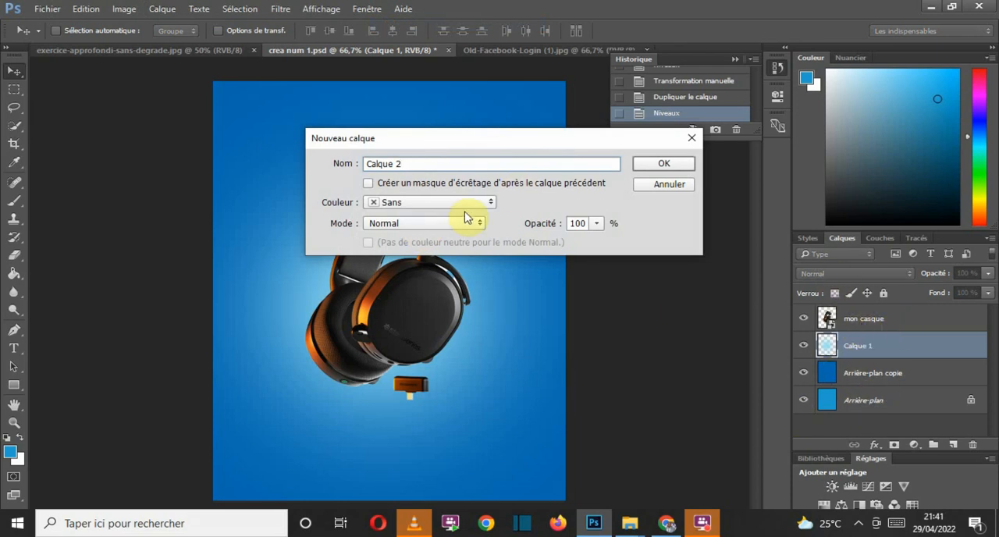
click(439, 225)
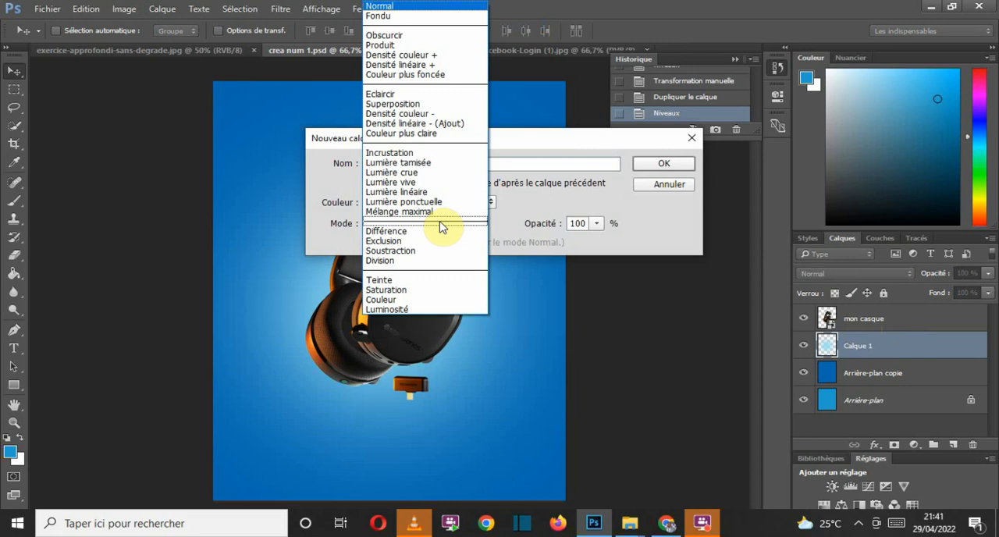
click(446, 165)
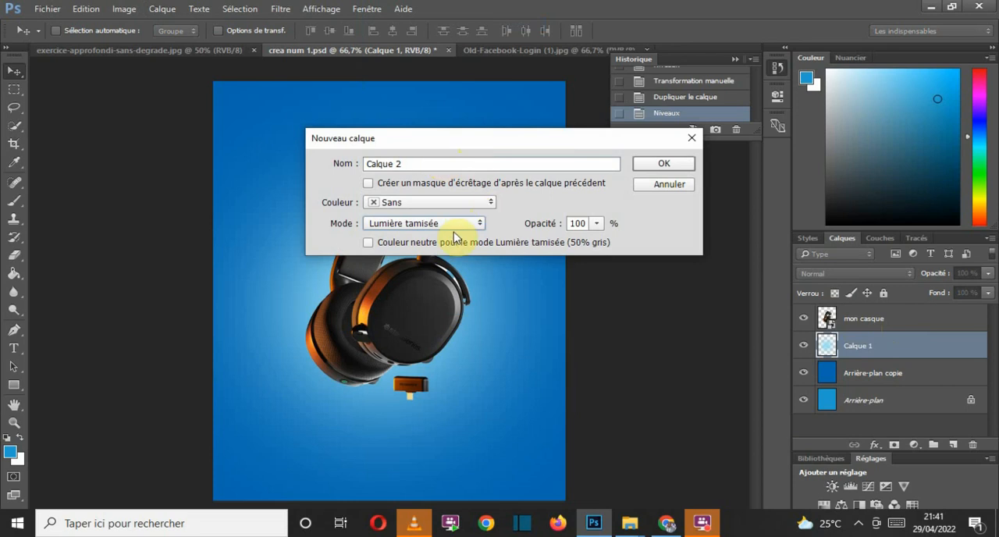
click(432, 244)
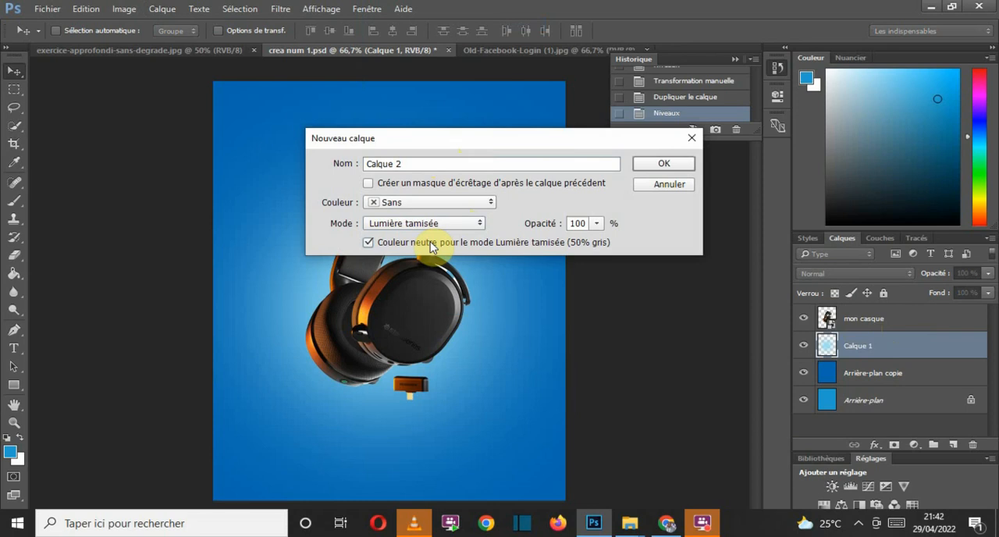
click(650, 163)
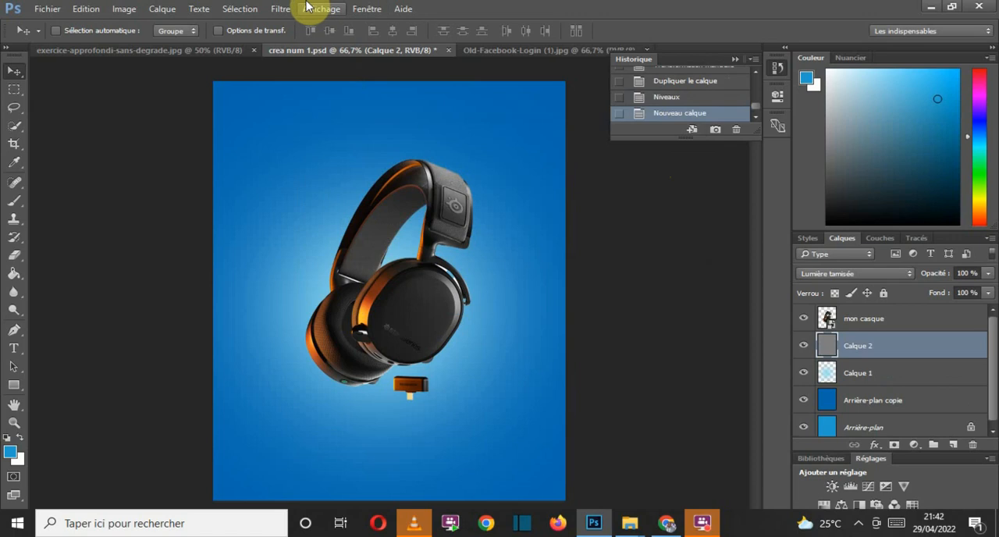
Step: Apply the Ajout de bruit filter to Calque 2 with a quantity of 17% and Uniforme distribution
click(279, 9)
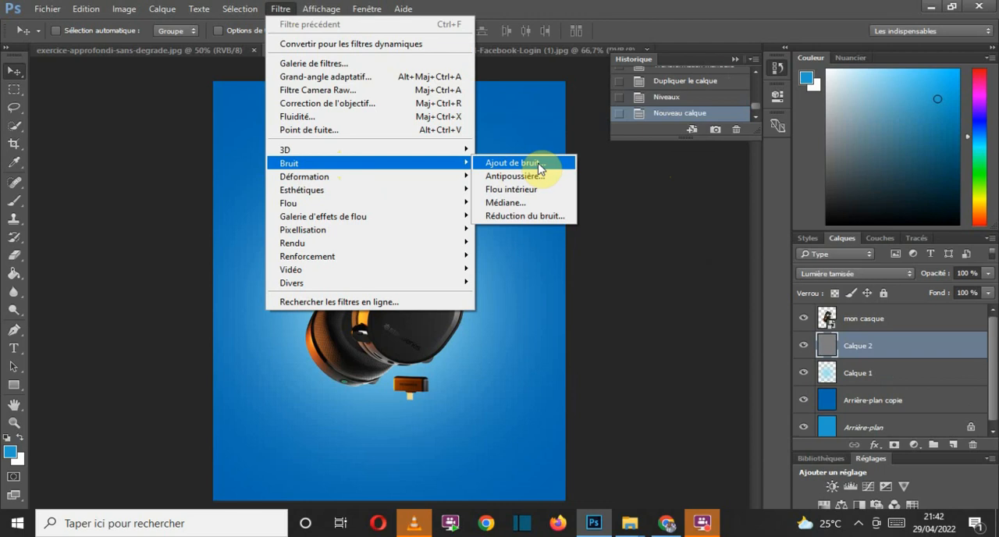
click(538, 164)
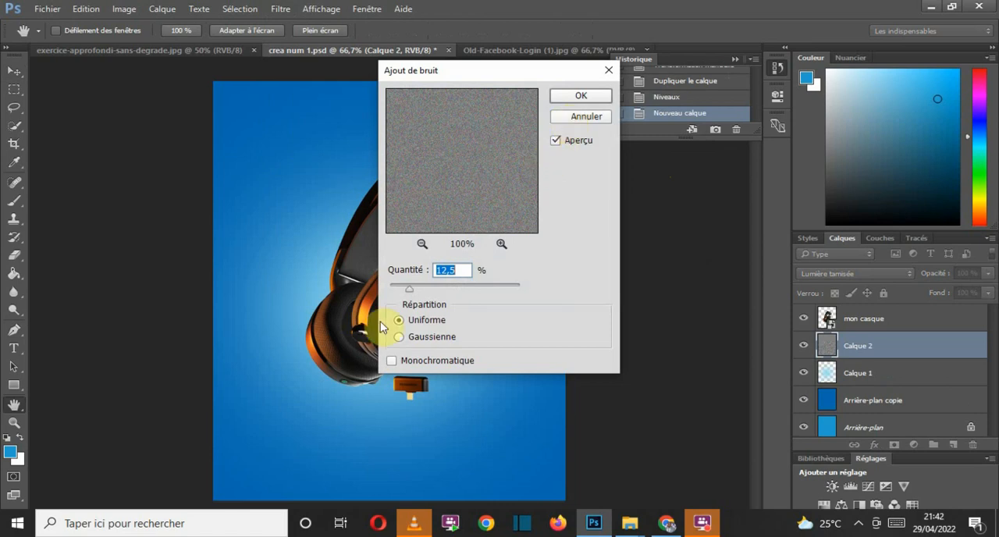
drag(411, 295, 482, 299)
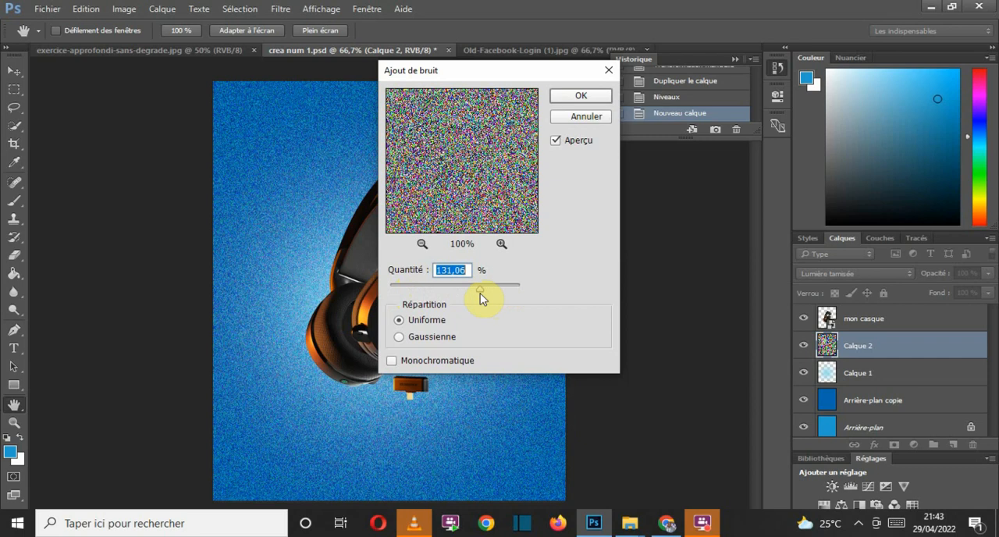
drag(480, 291, 410, 295)
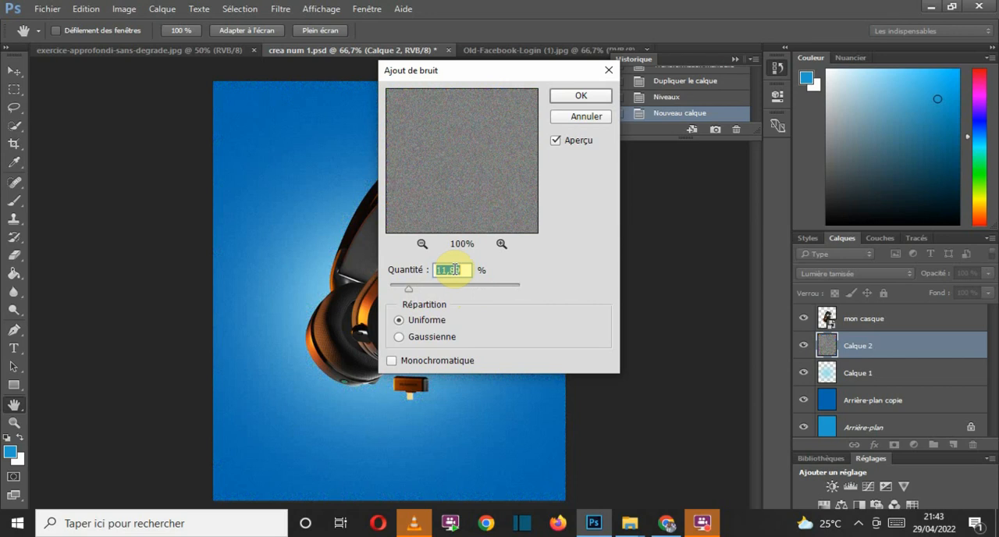
text(17)
click(576, 97)
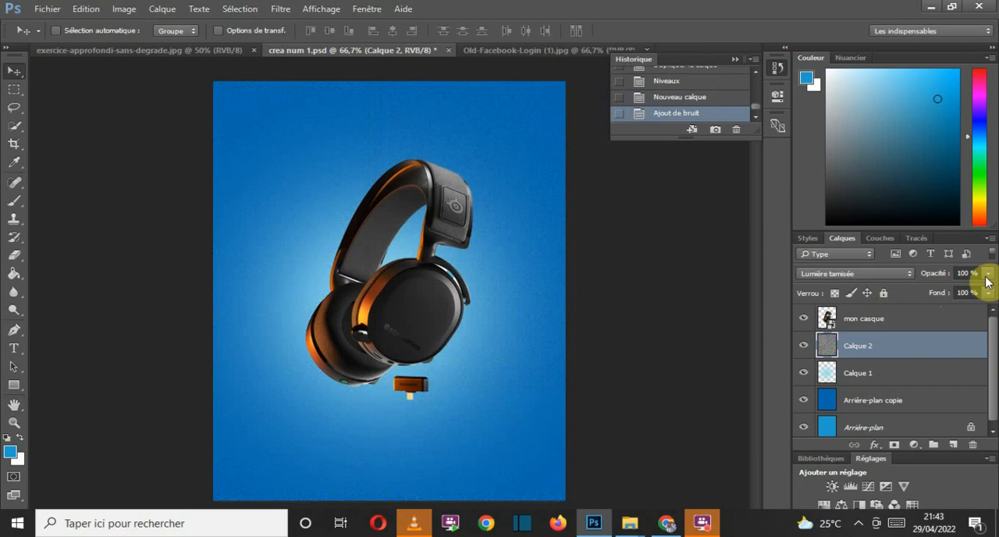
Step: Set the opacity of Calque 2 to 80%
click(987, 274)
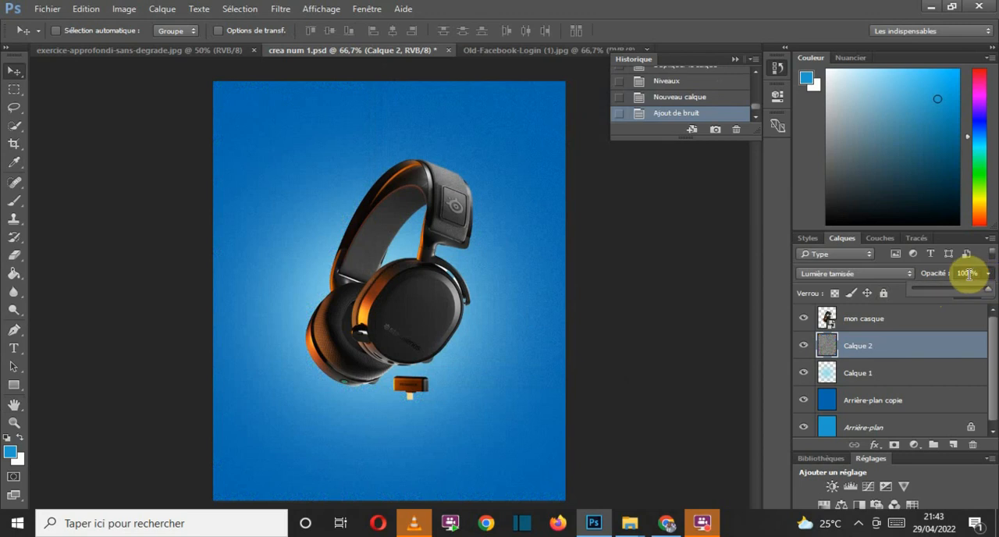
text(80)
key(Return)
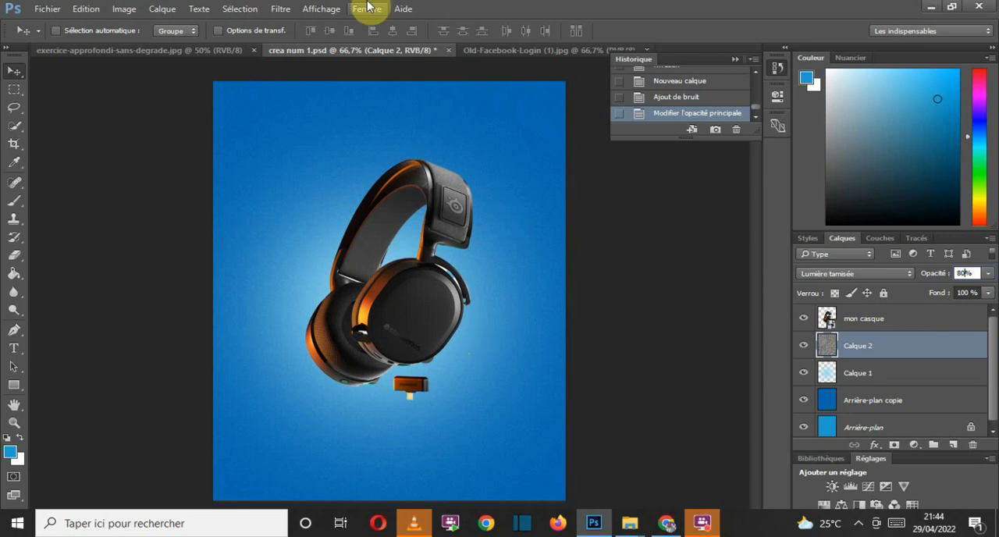
click(280, 9)
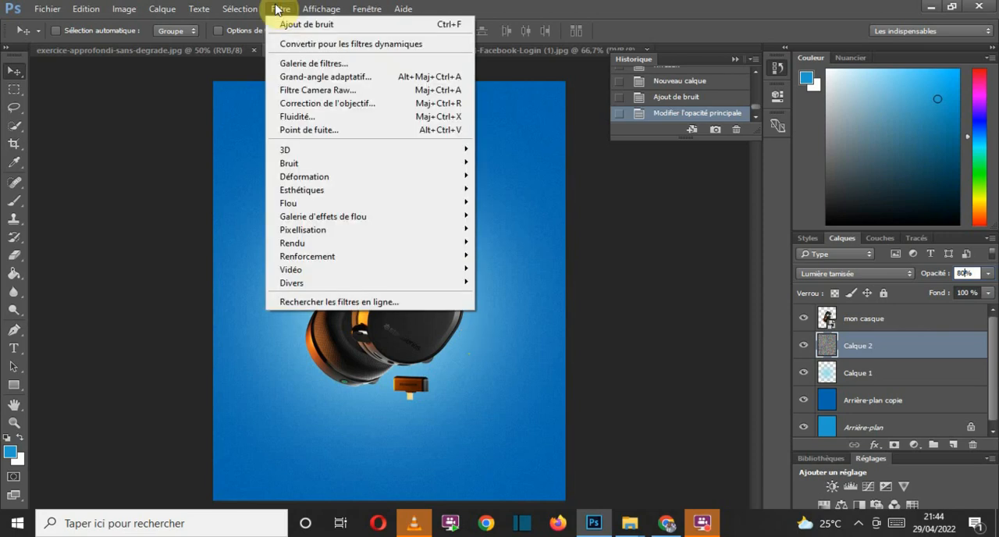
click(567, 8)
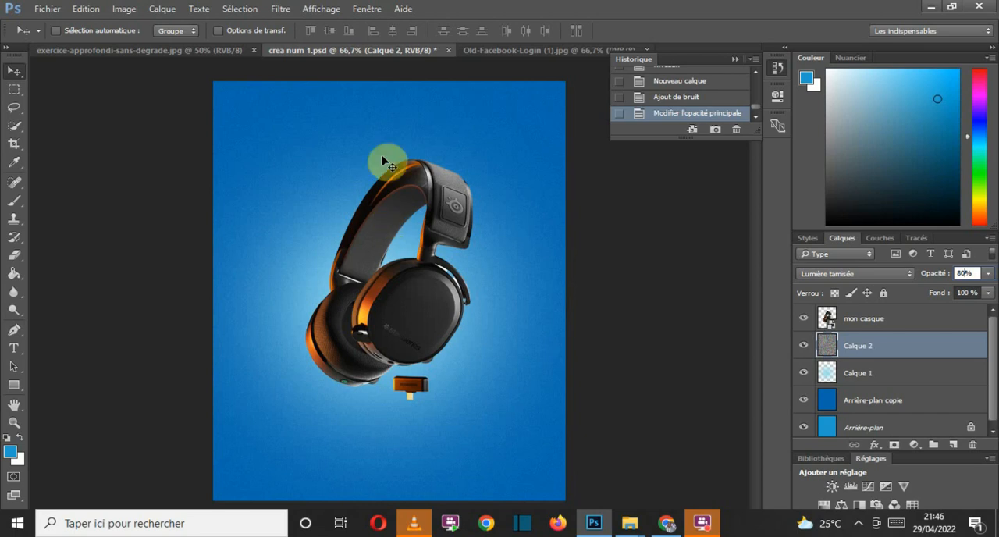
Step: In Old-Facebook-Login (1).jpg, paint a Z-shaped path from the facebook logo across the header to the sign-up form with a 40 px soft brush
click(502, 50)
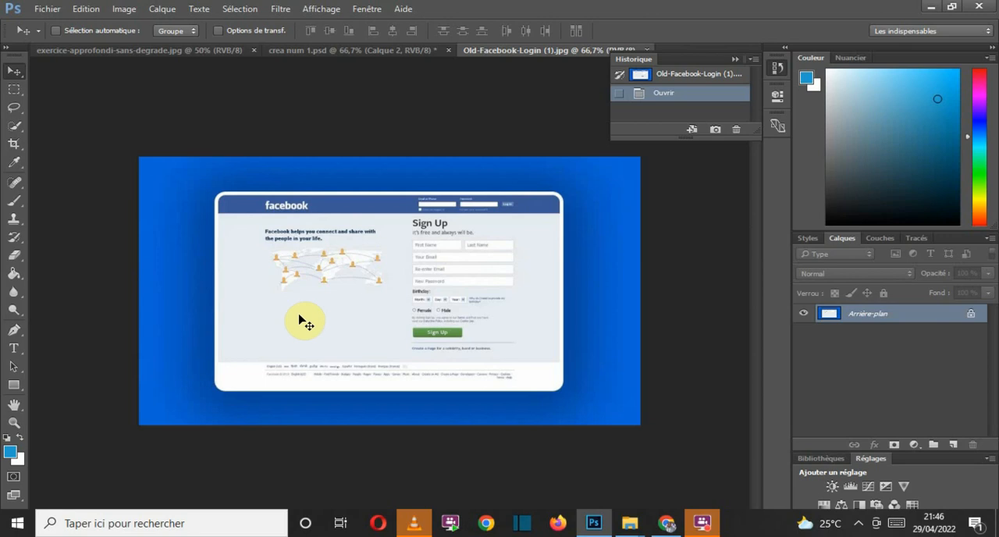
click(23, 205)
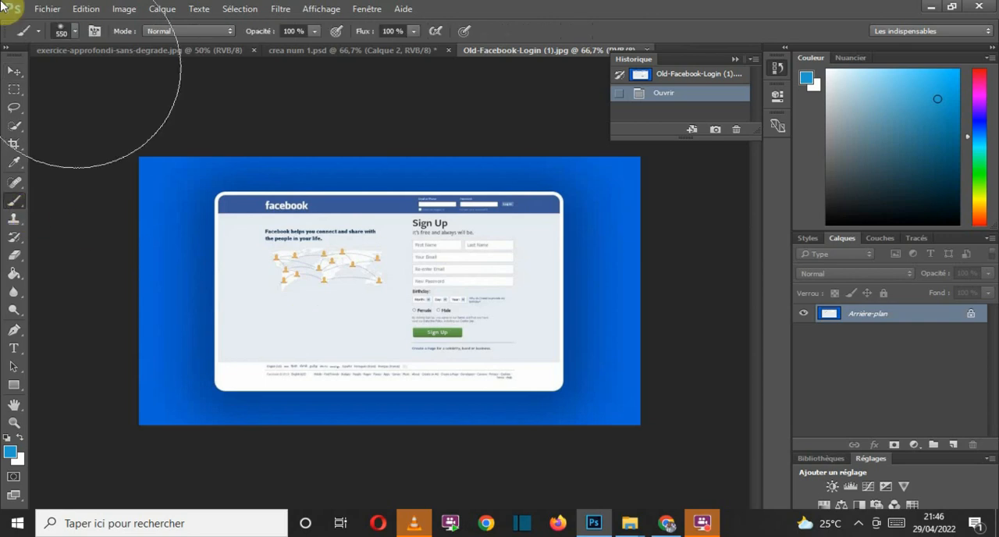
click(74, 33)
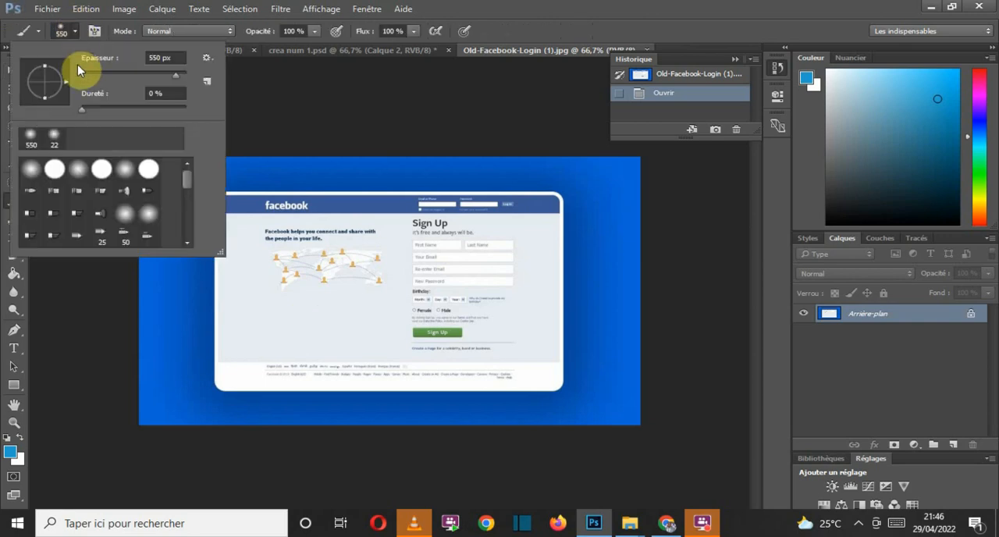
drag(87, 72, 95, 79)
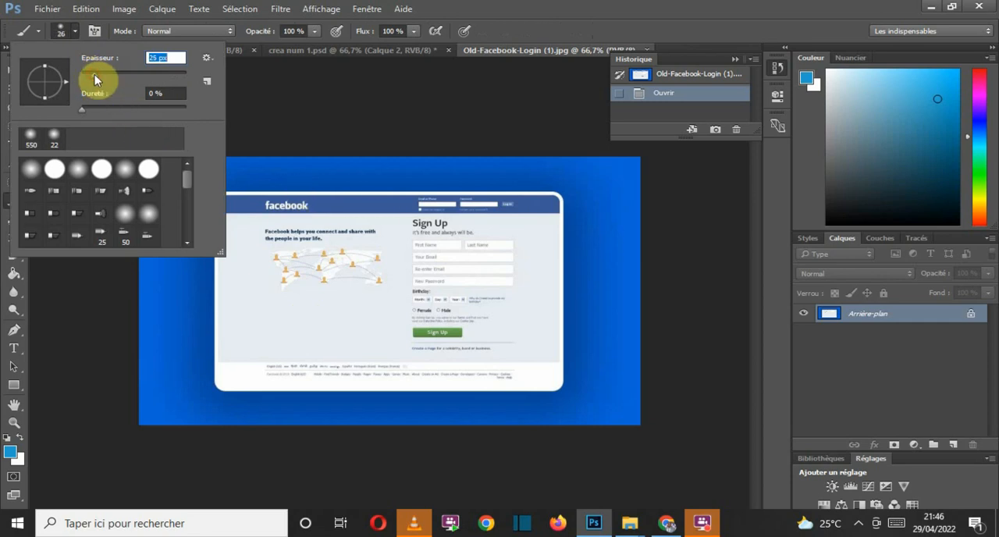
drag(94, 78, 103, 75)
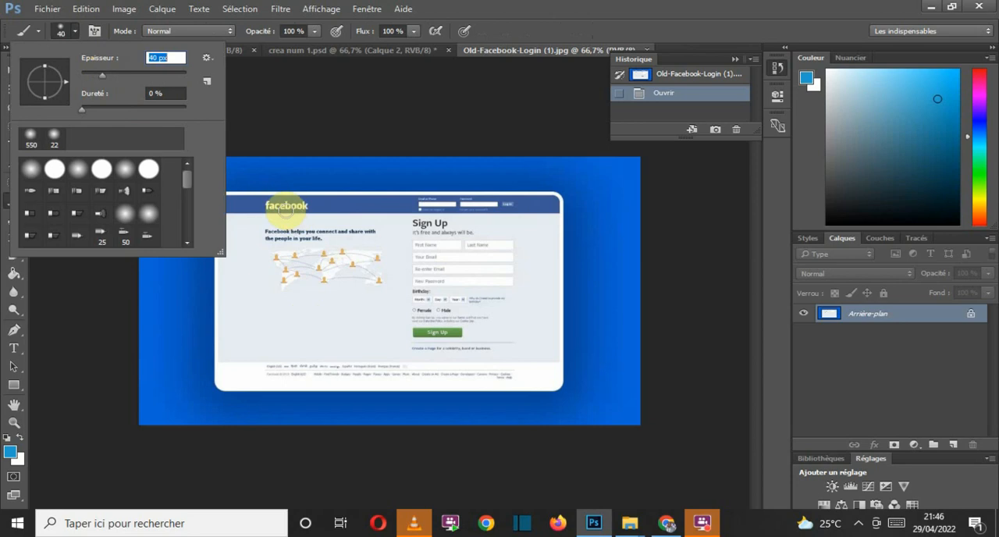
mouse_move(280, 208)
mouse_down()
mouse_move(333, 207)
mouse_move(312, 204)
mouse_up()
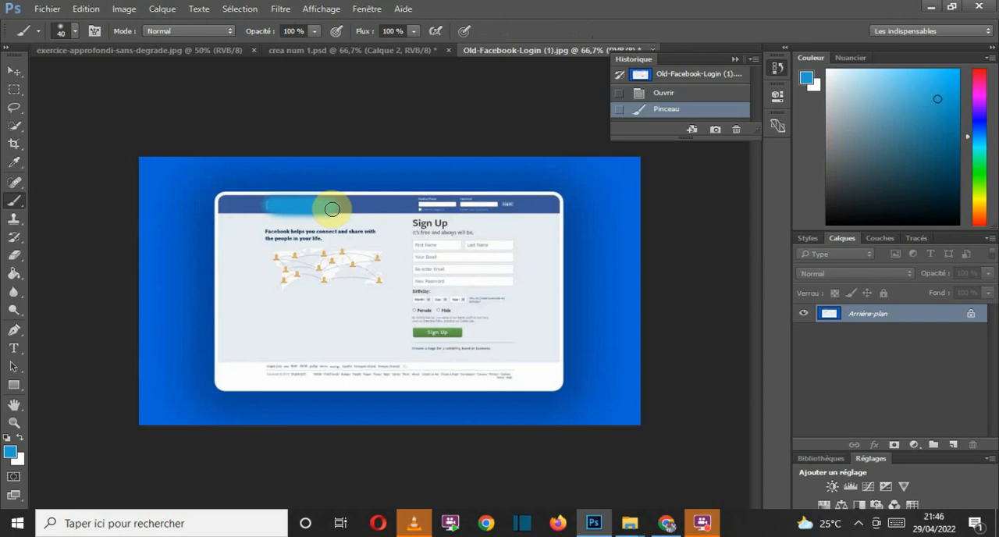
mouse_move(332, 210)
mouse_down()
mouse_move(500, 210)
mouse_move(298, 286)
mouse_move(459, 311)
mouse_up()
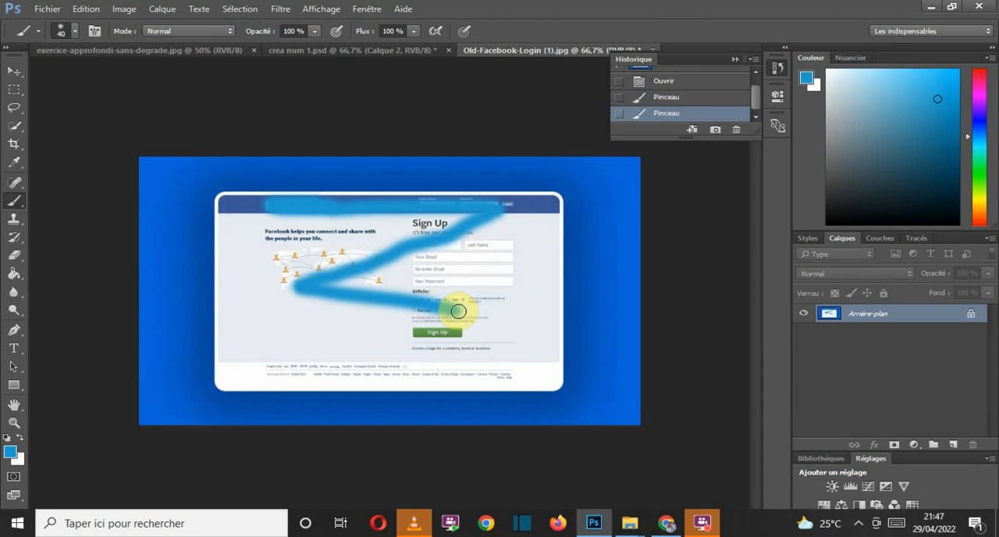
Step: In exercice-approfondi-sans-degrade.jpg, outline the woman's photo and the red quote block with blue brush strokes
click(166, 51)
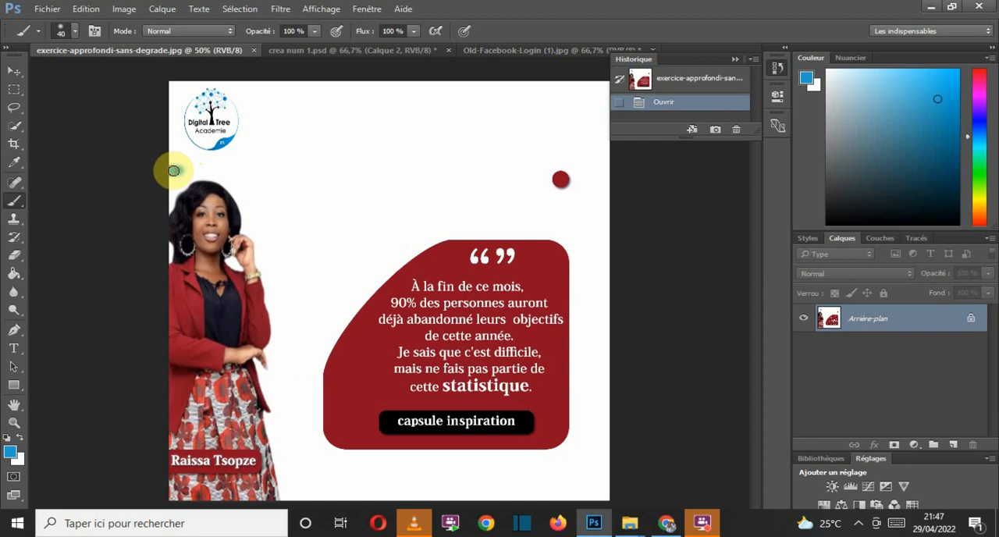
mouse_move(173, 171)
mouse_down()
mouse_move(304, 240)
mouse_move(296, 495)
mouse_move(162, 496)
mouse_move(163, 175)
mouse_up()
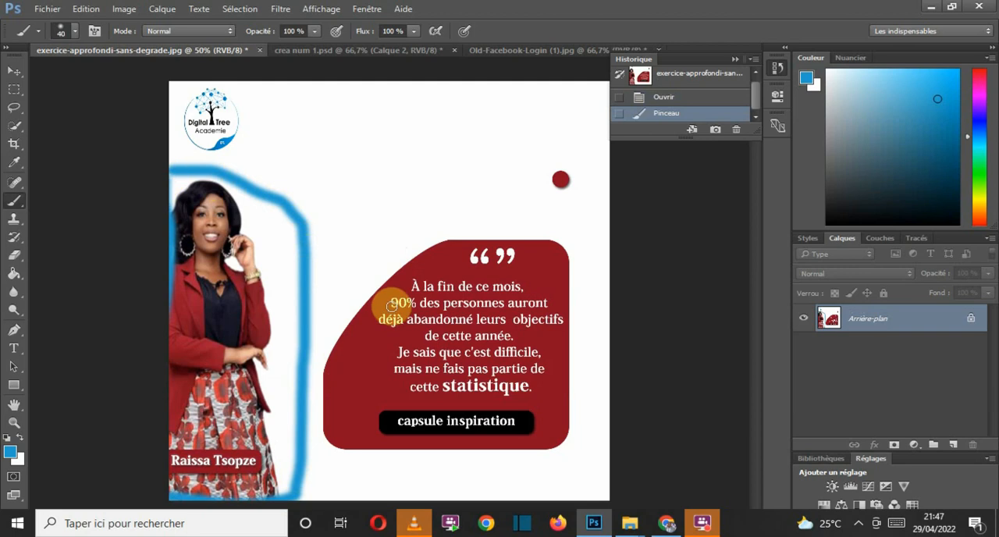
mouse_move(339, 247)
mouse_down()
mouse_move(333, 339)
mouse_move(352, 439)
mouse_move(372, 466)
mouse_move(538, 457)
mouse_move(575, 440)
mouse_move(576, 265)
mouse_move(510, 234)
mouse_move(330, 279)
mouse_up()
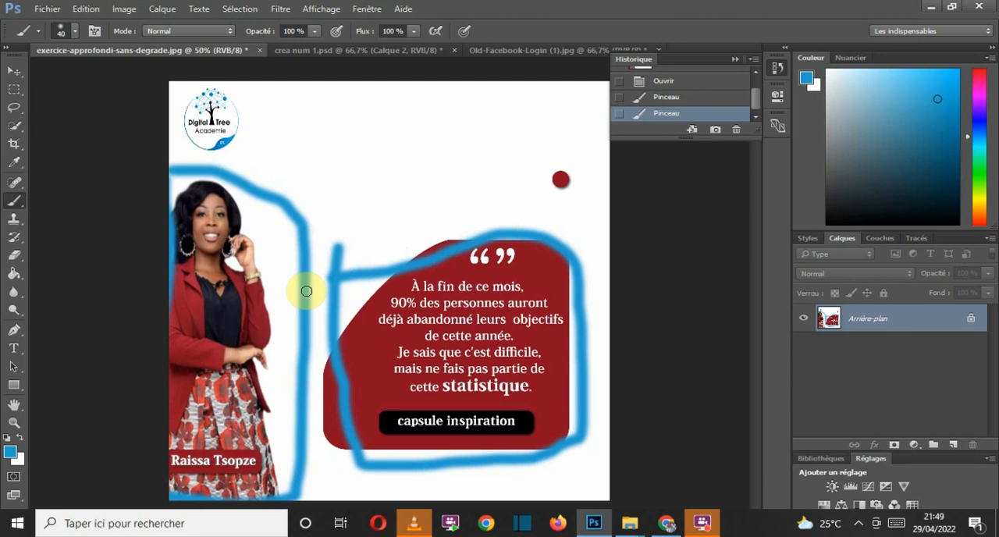
Step: Compare the layouts of the annotated Facebook page, the annotated quote visual and crea num 1.psd, with the Move tool active at the end
click(509, 48)
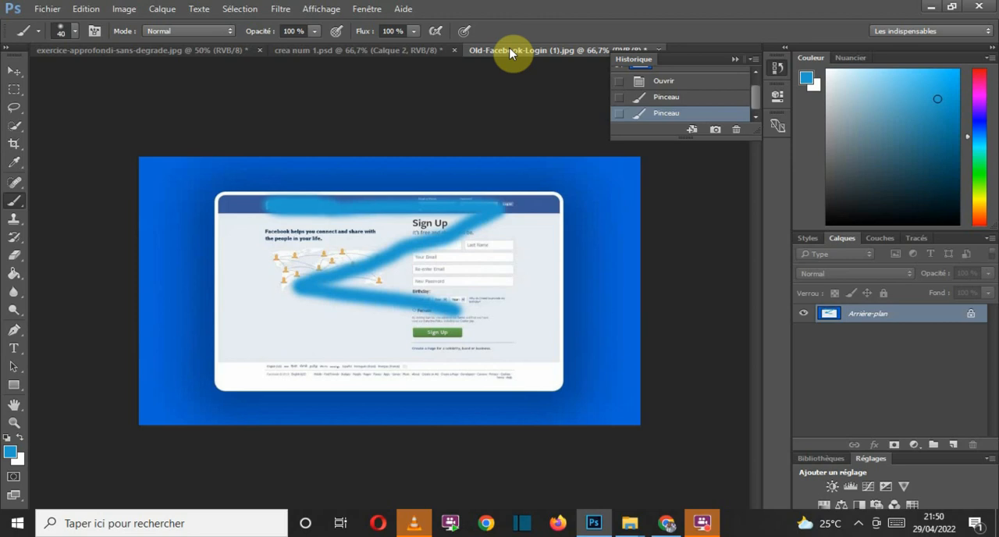
click(379, 51)
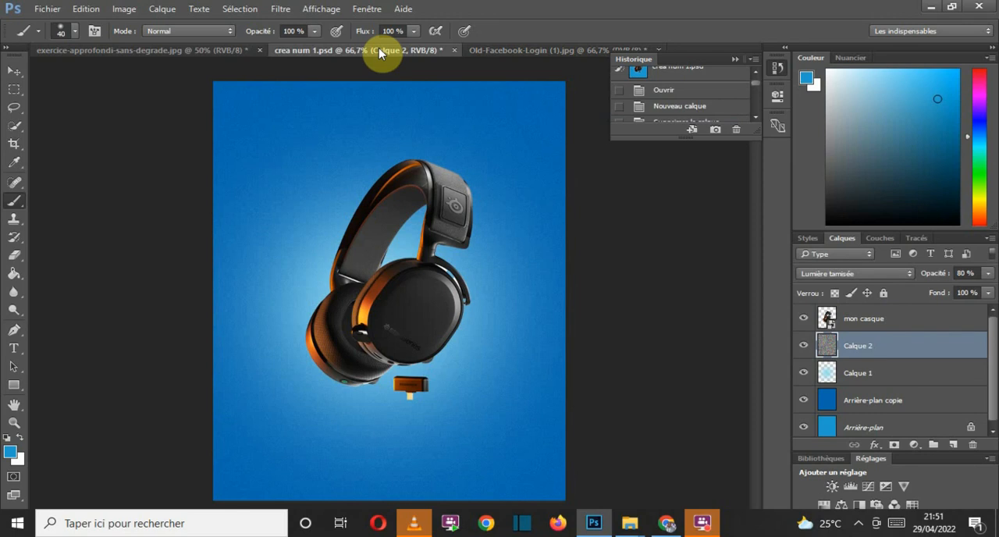
click(514, 49)
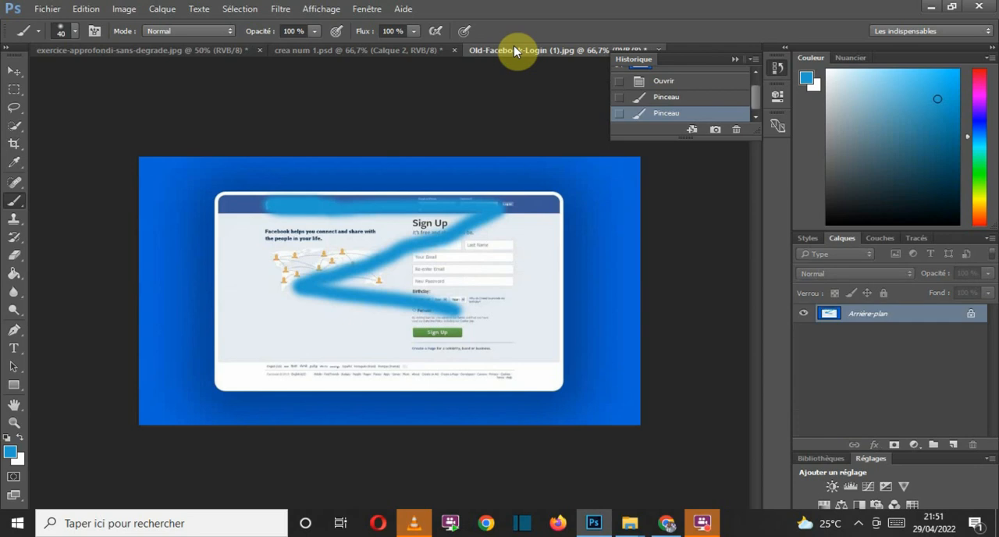
click(154, 52)
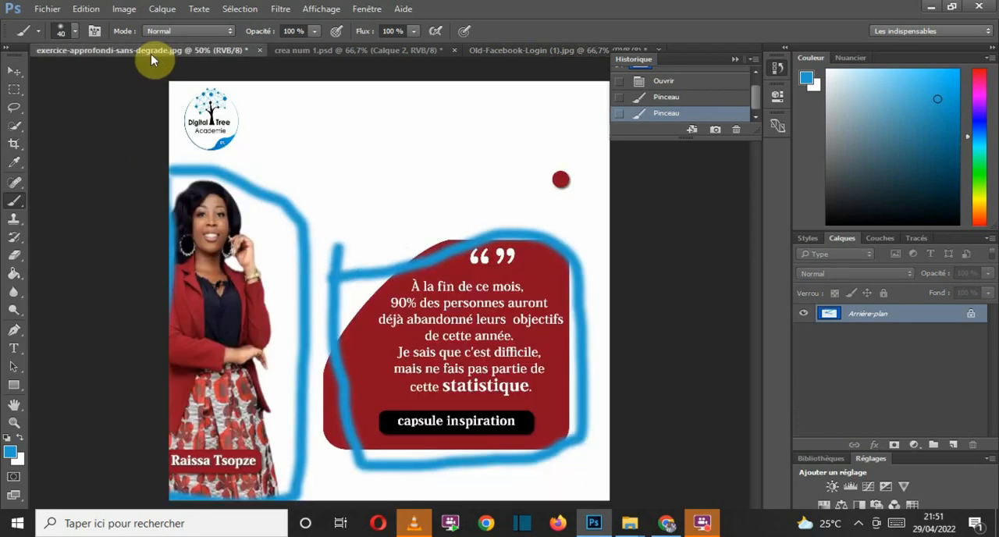
click(342, 52)
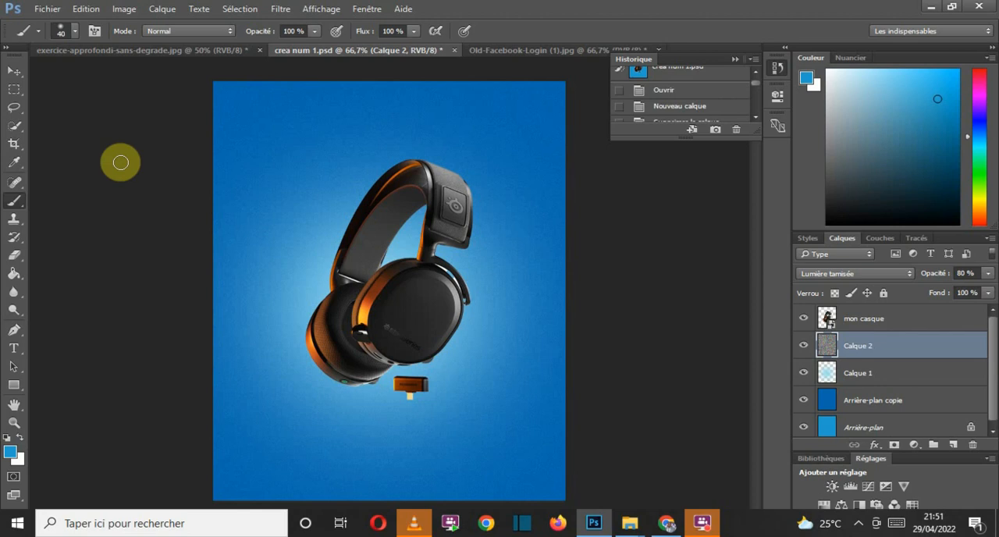
click(14, 72)
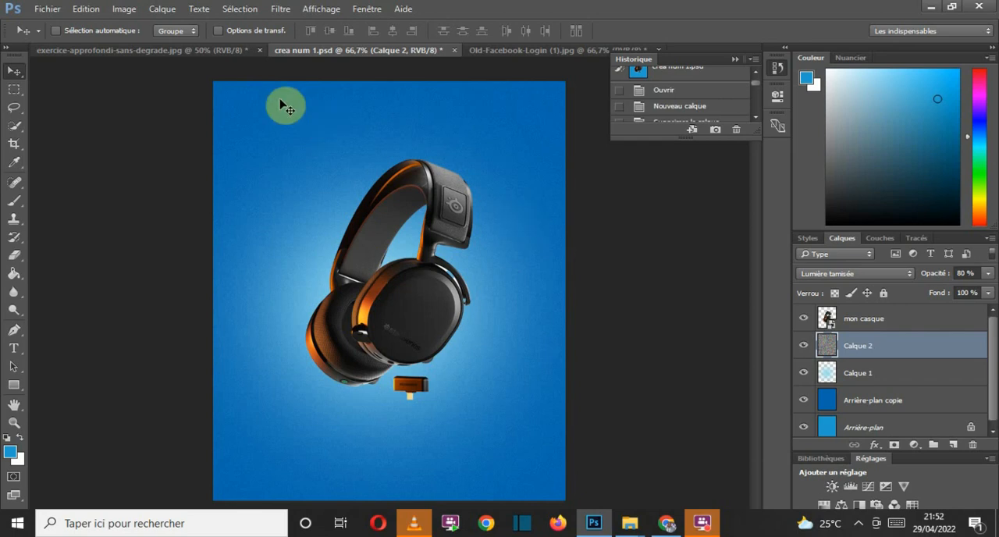
click(184, 51)
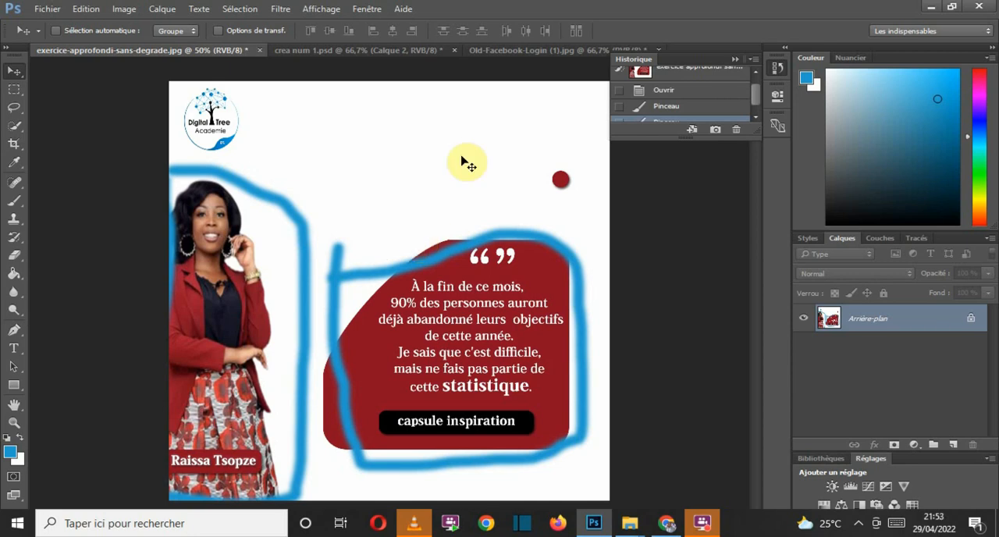
click(351, 55)
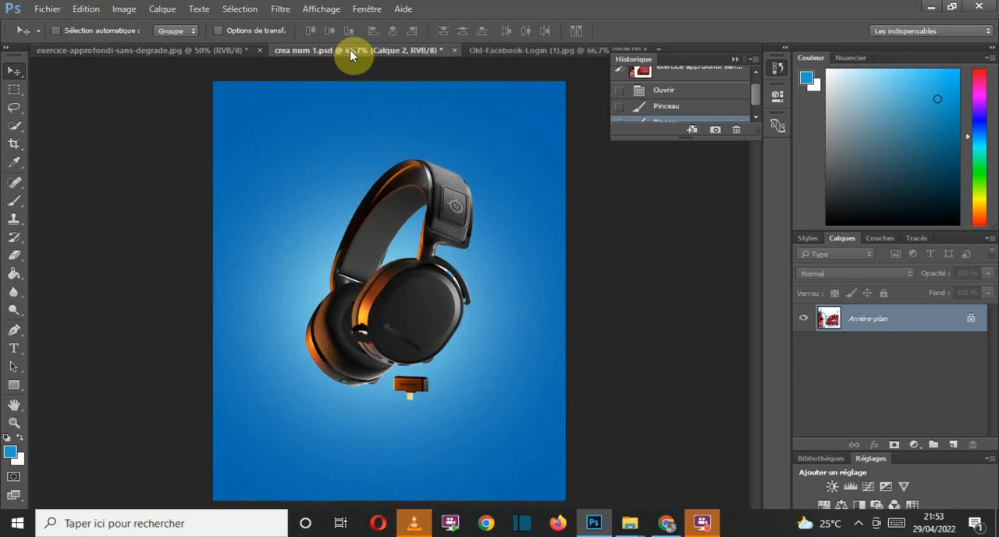
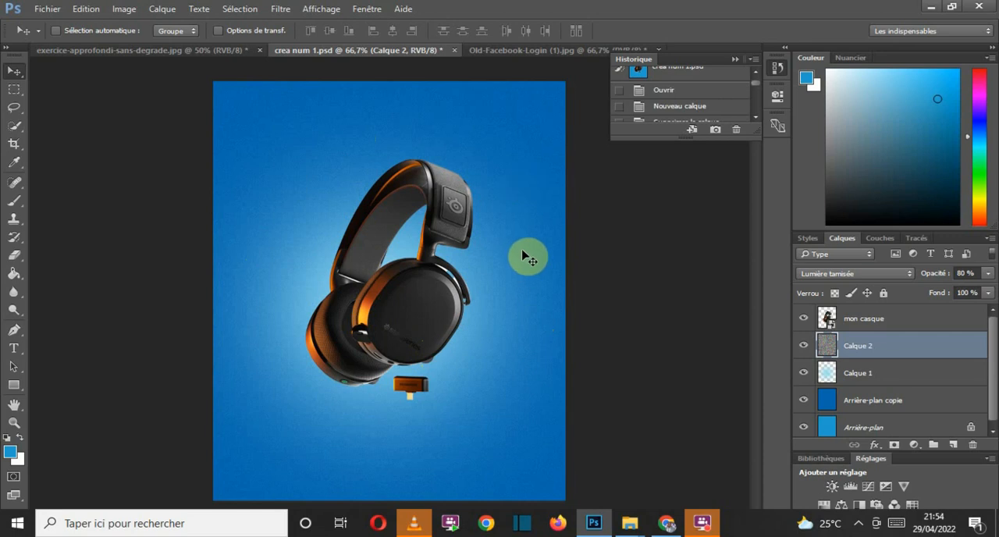
Step: With the Type tool active, set the text colour to white (#ffffff)
click(13, 349)
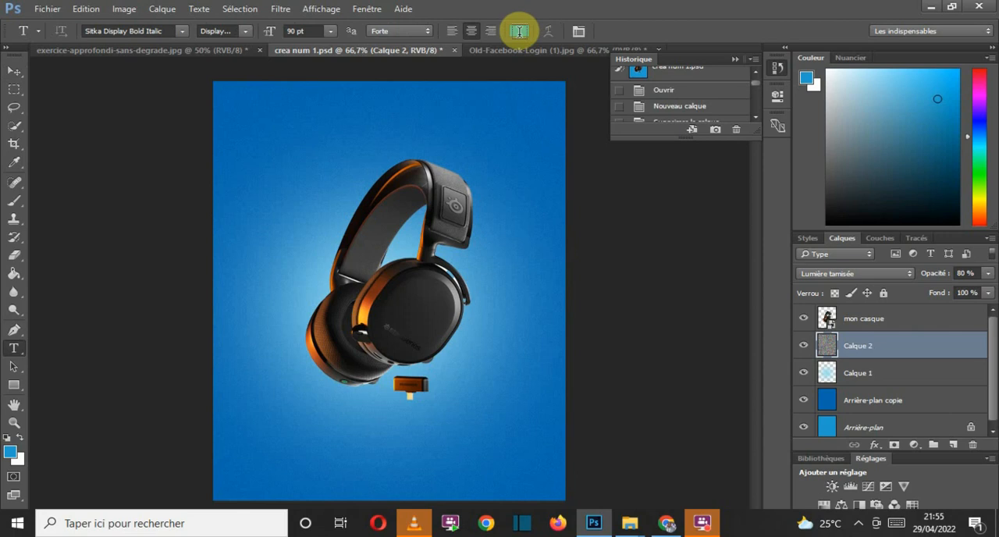
click(519, 34)
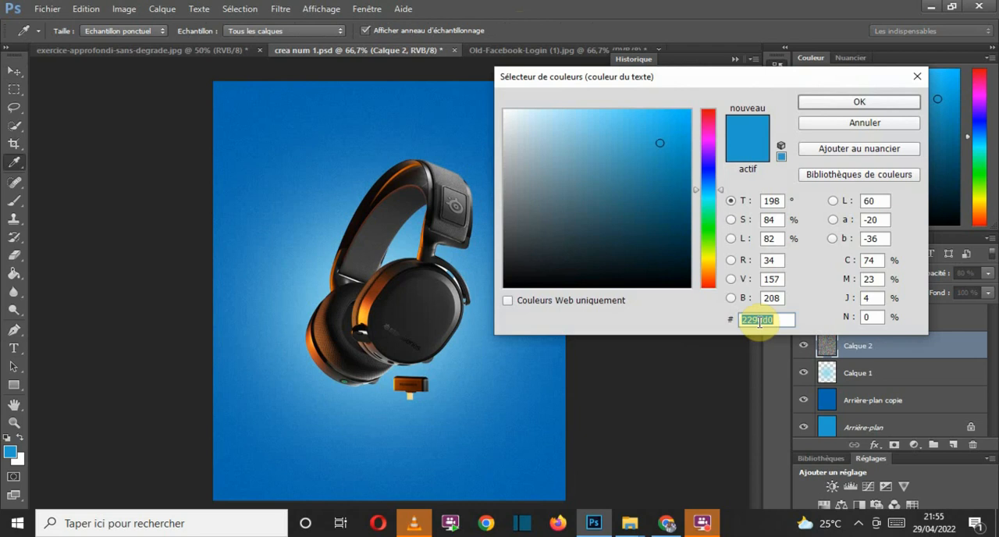
text(fff)
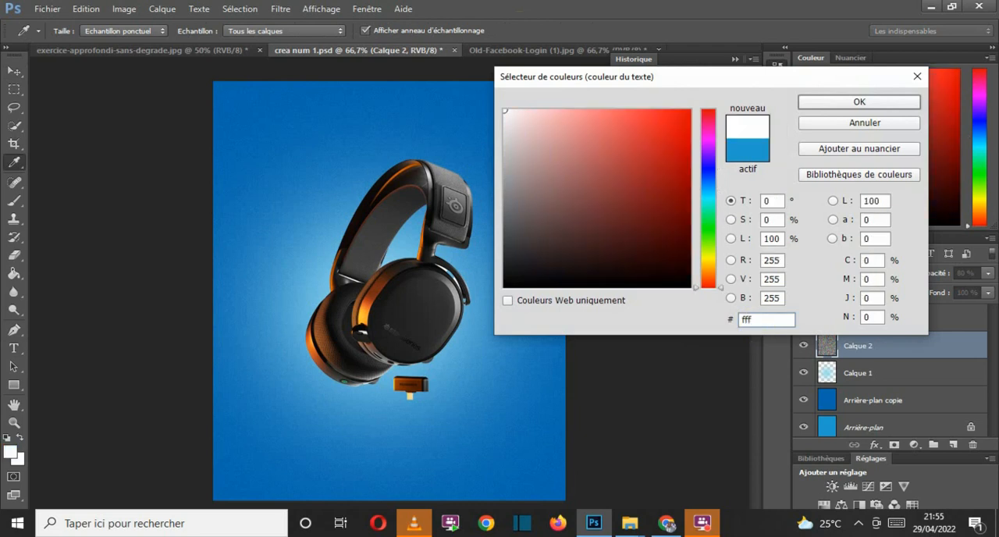
text(fff)
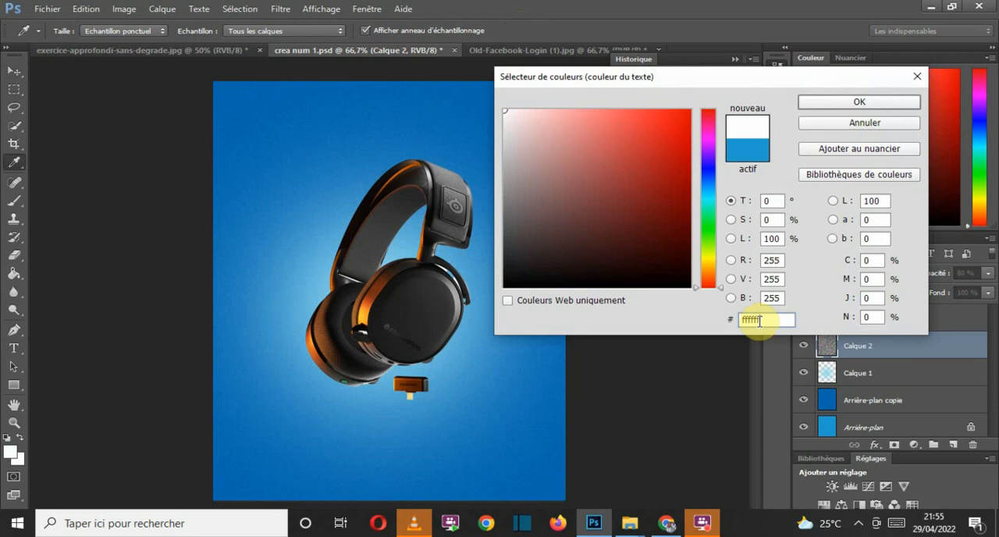
click(815, 102)
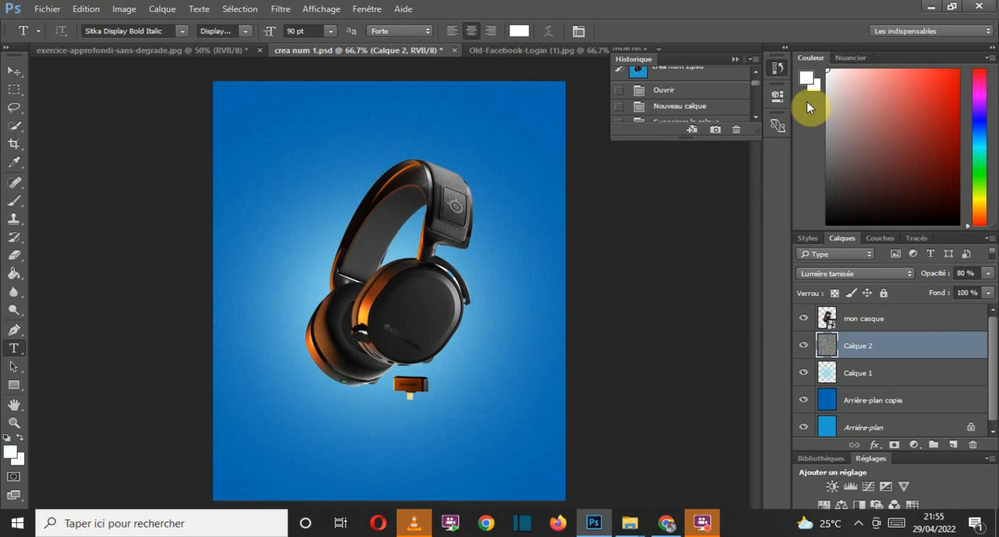
Step: Set the text font to Gotham Bold
click(160, 31)
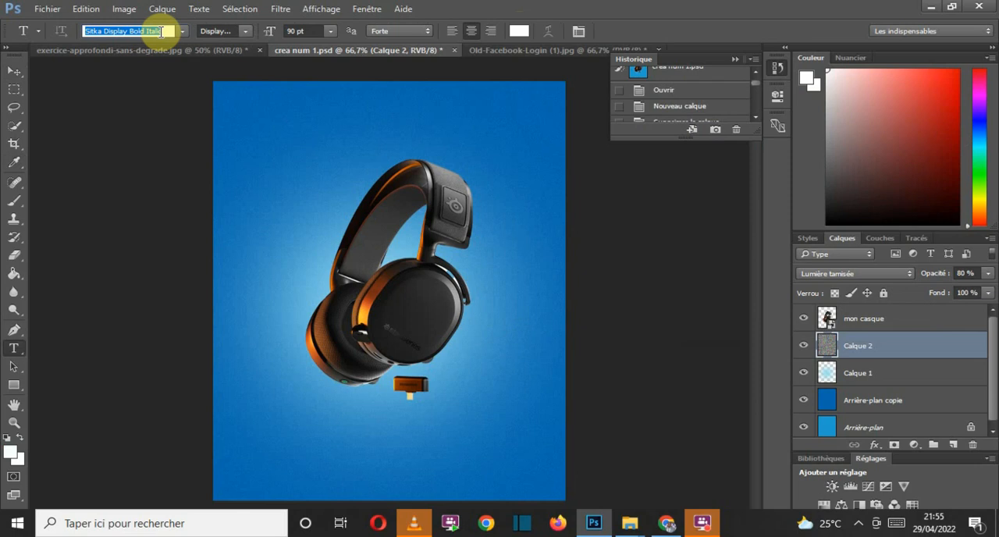
text(g)
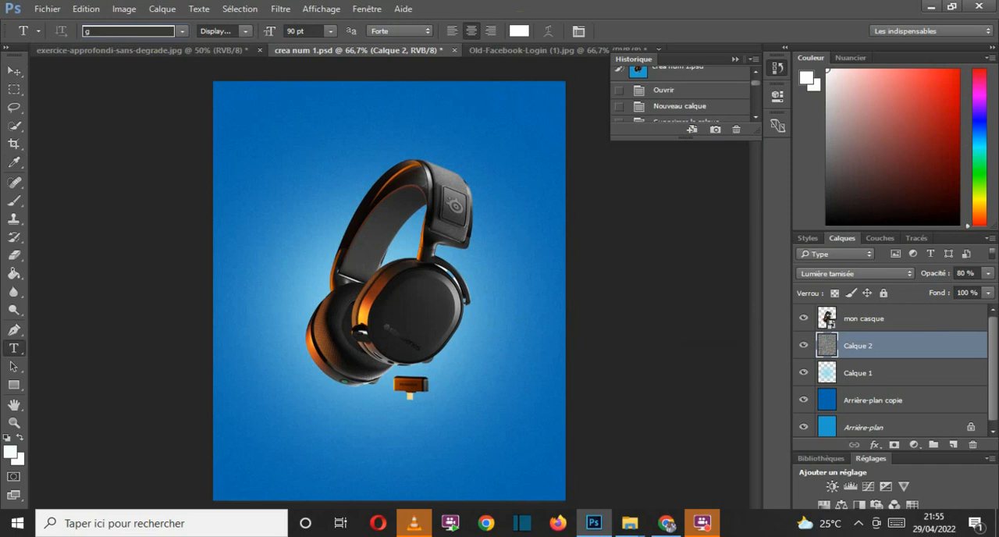
text(oth)
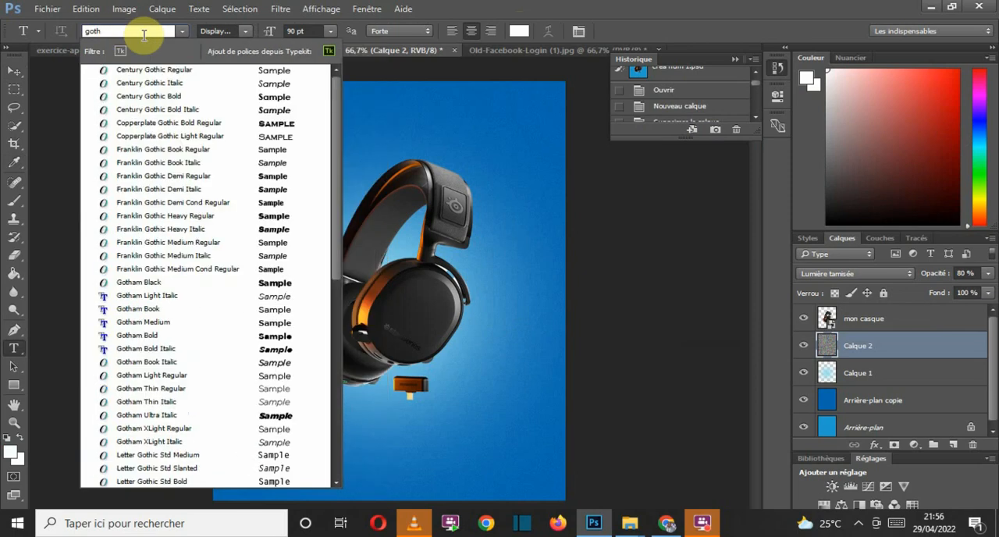
text(a)
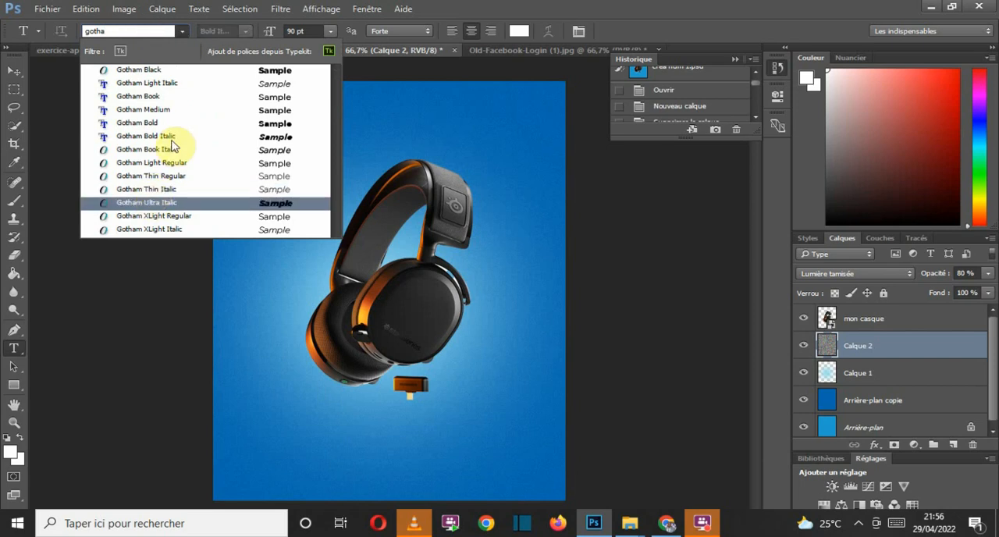
click(153, 124)
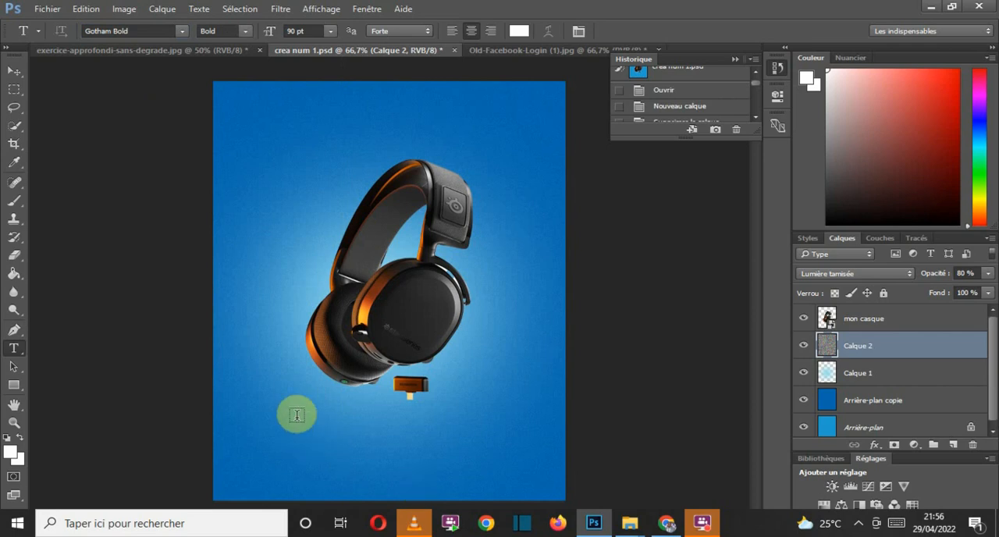
Step: Add the title "Casque" in 90 pt text below the headphones, with a capital C
click(293, 459)
text(casque)
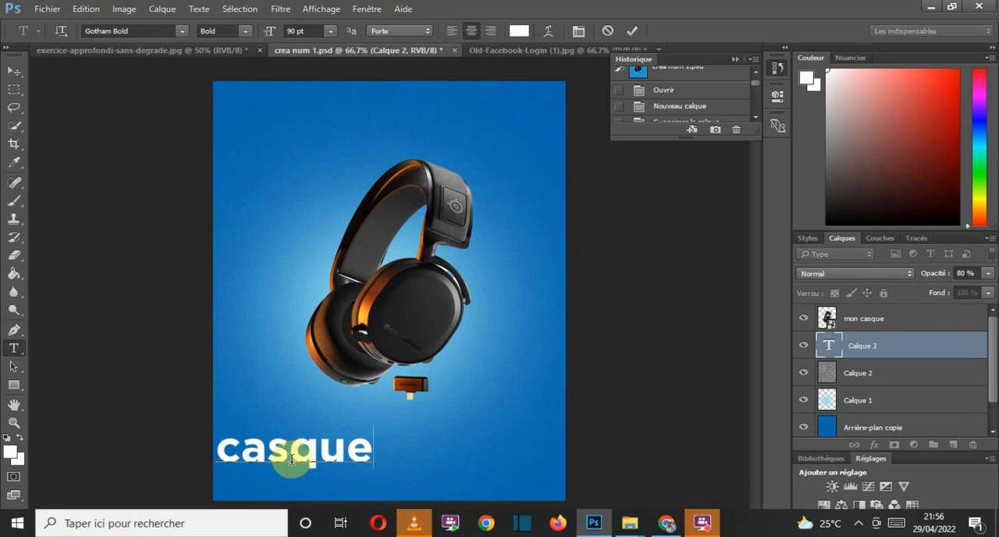
click(236, 451)
drag(236, 451, 218, 450)
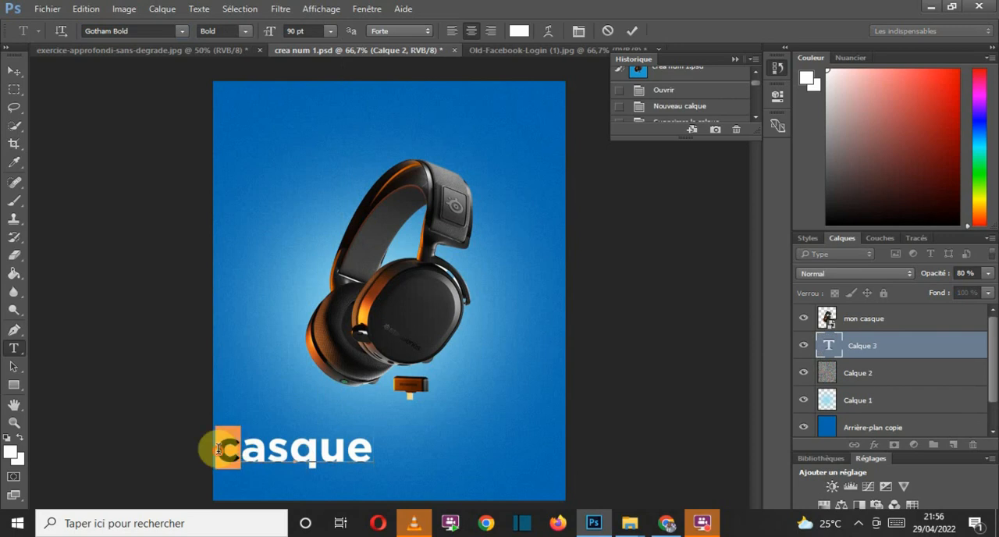
text(C)
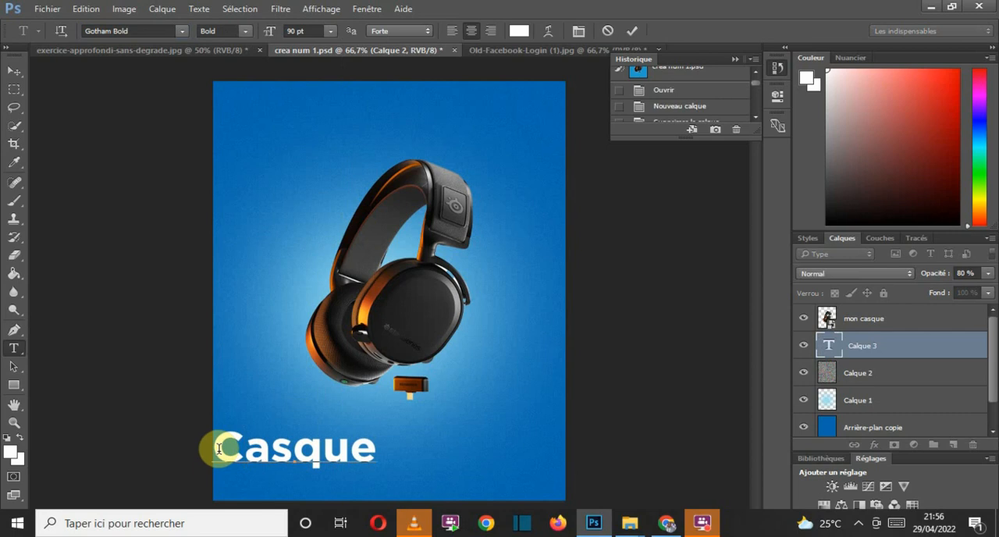
click(632, 31)
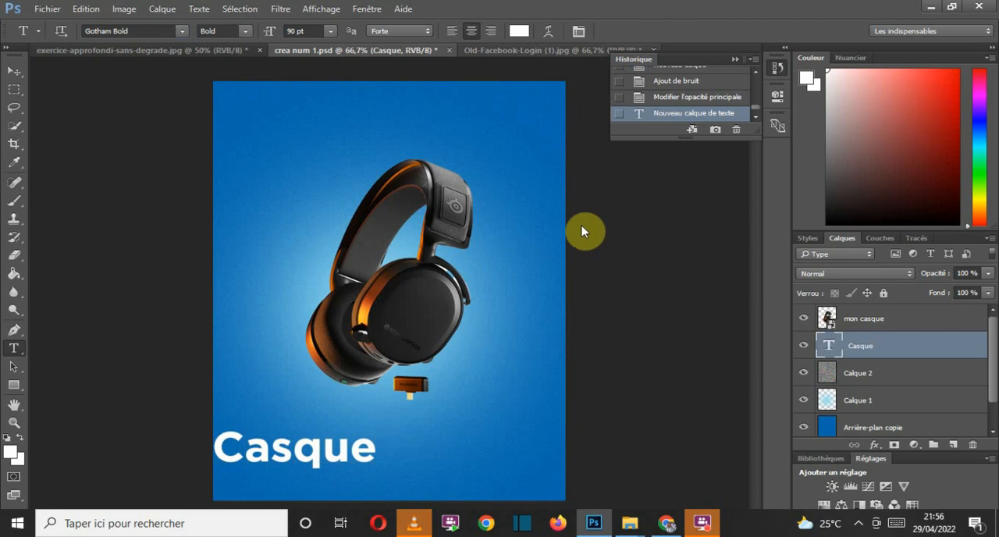
Step: Add a separate 90 pt text layer reading "Steelseries" just below the USB dongle
click(414, 434)
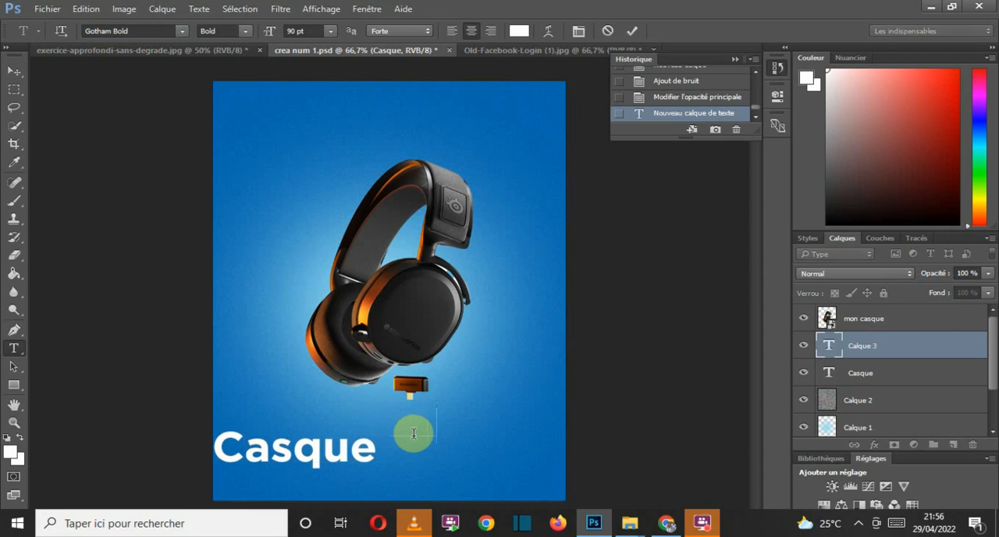
text(Steelseries)
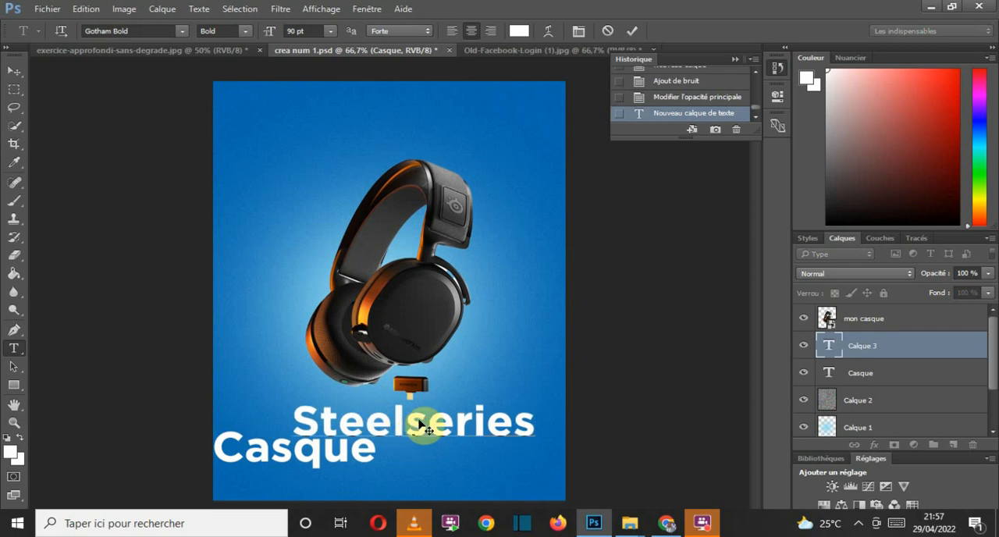
click(632, 30)
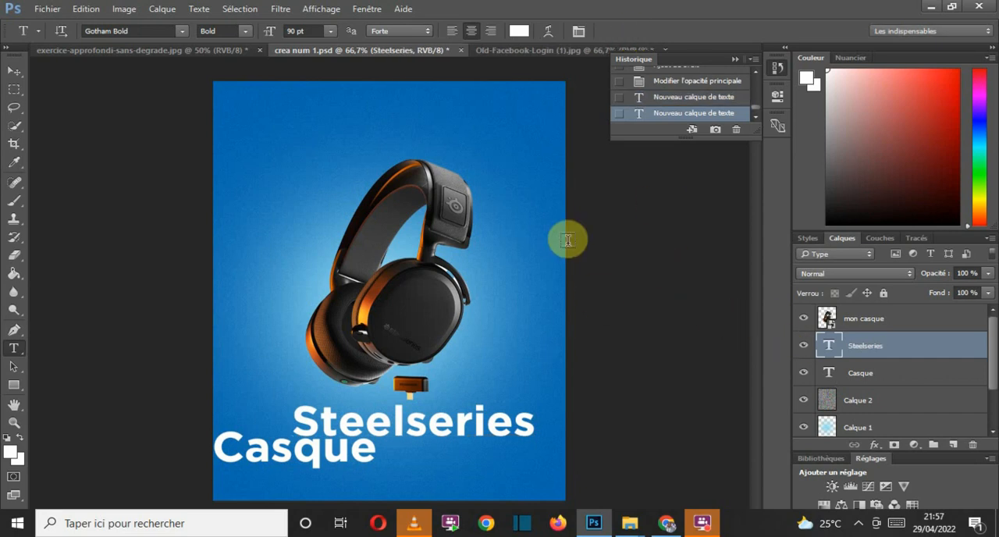
Step: Try the Symétrie axe vertical transformation on the Steelseries text and undo the flip
click(13, 70)
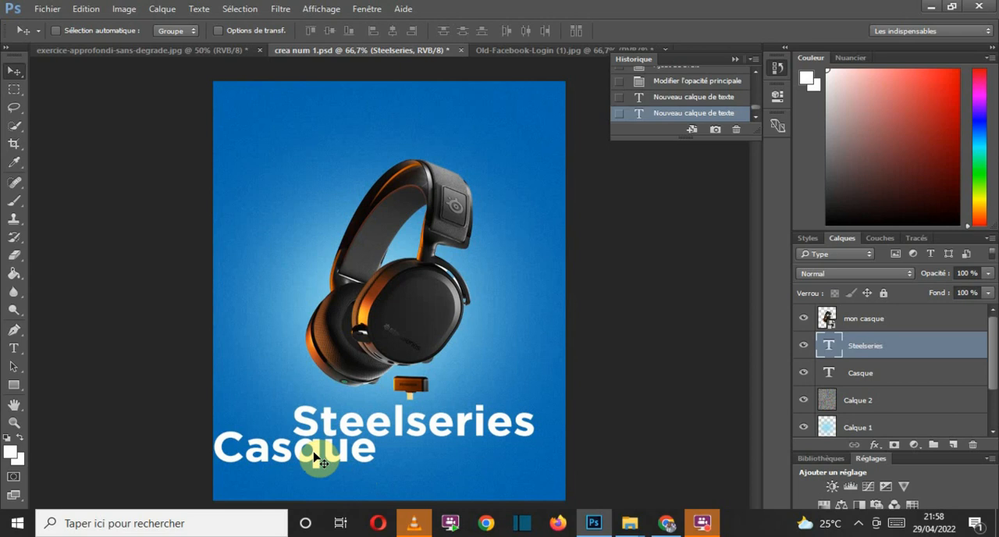
key(ctrl+t)
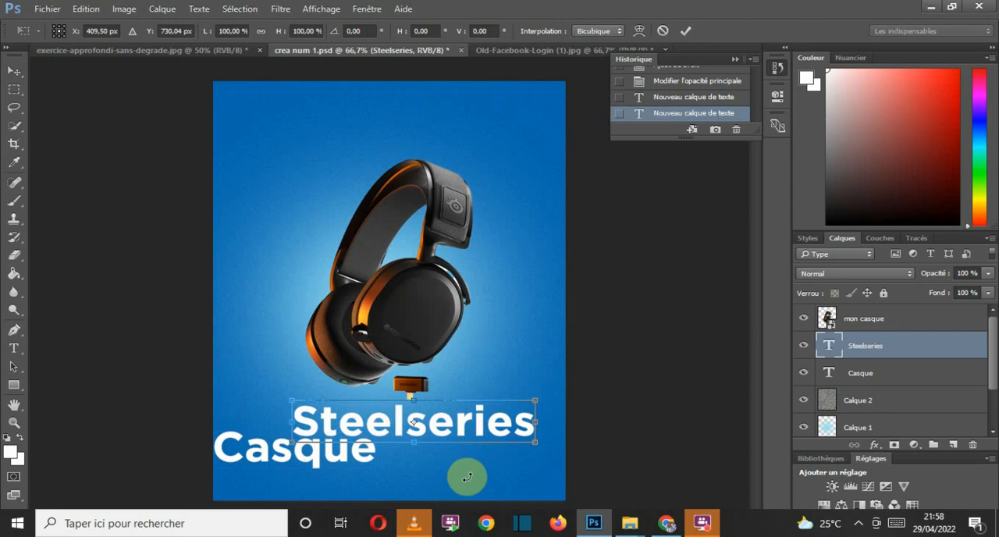
right_click(479, 419)
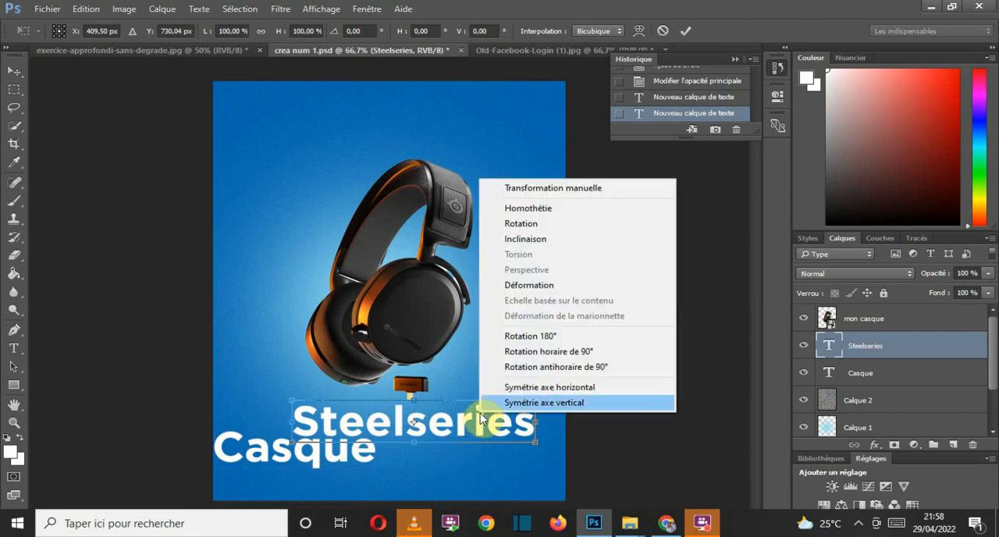
click(536, 403)
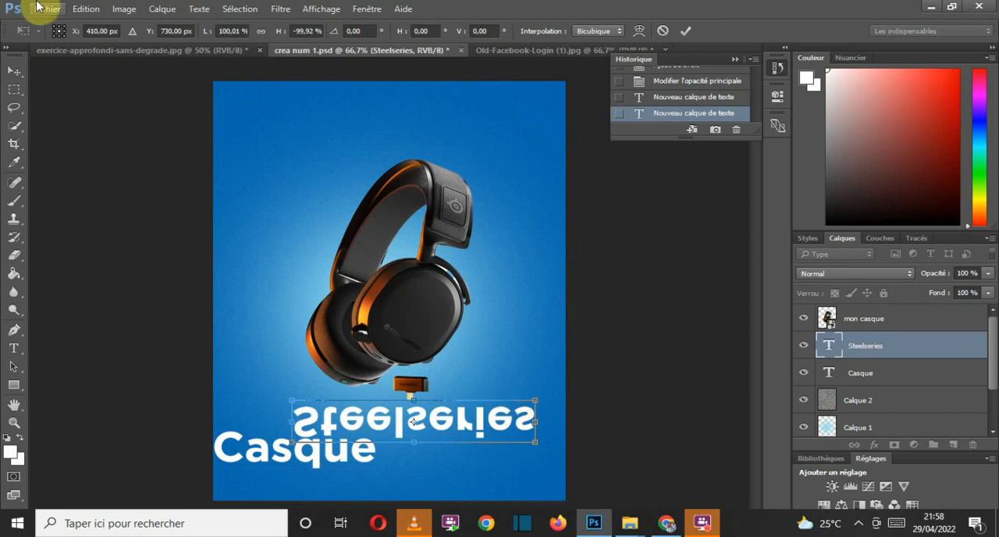
click(84, 9)
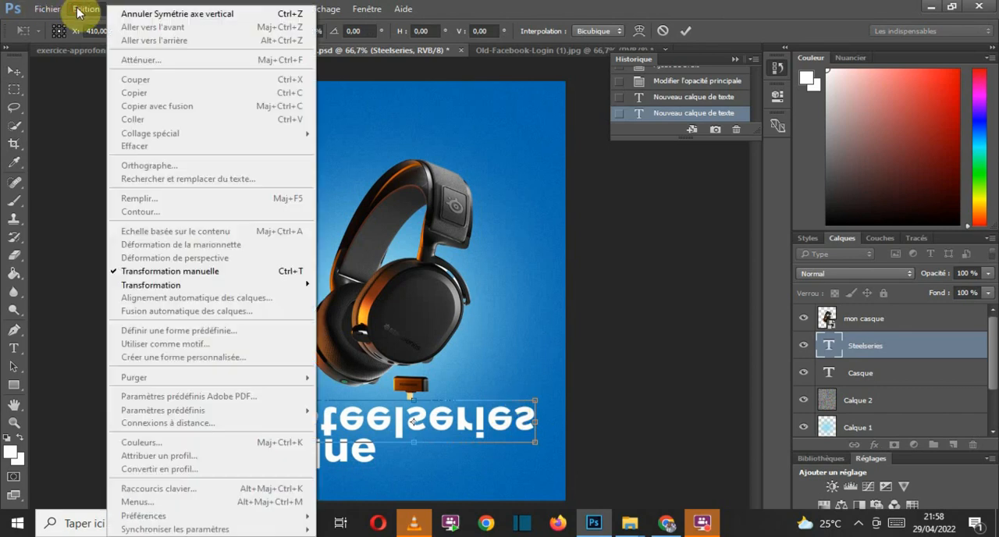
click(126, 15)
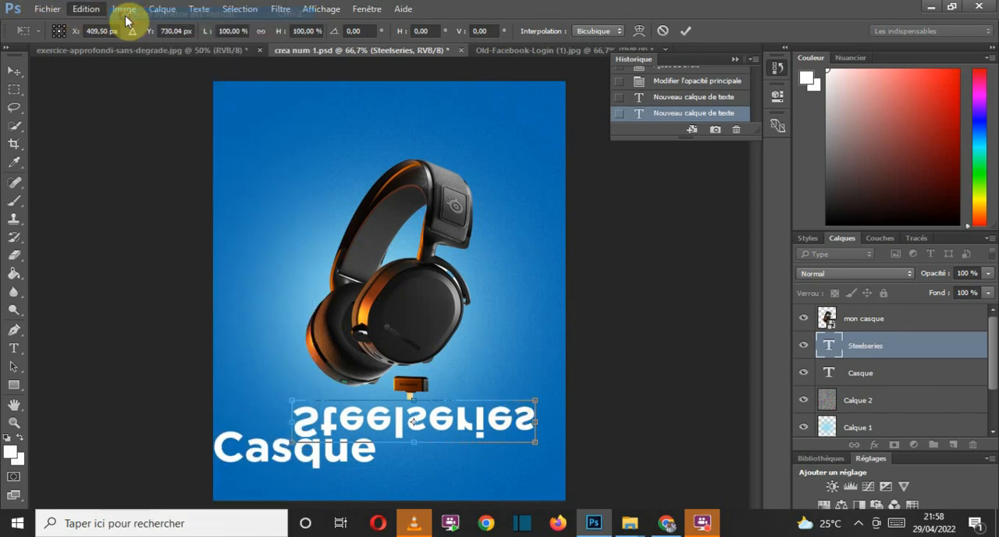
Step: Try a 90° clockwise rotation of the Steelseries text with placement beside the headphones, and cancel the transformation
right_click(457, 428)
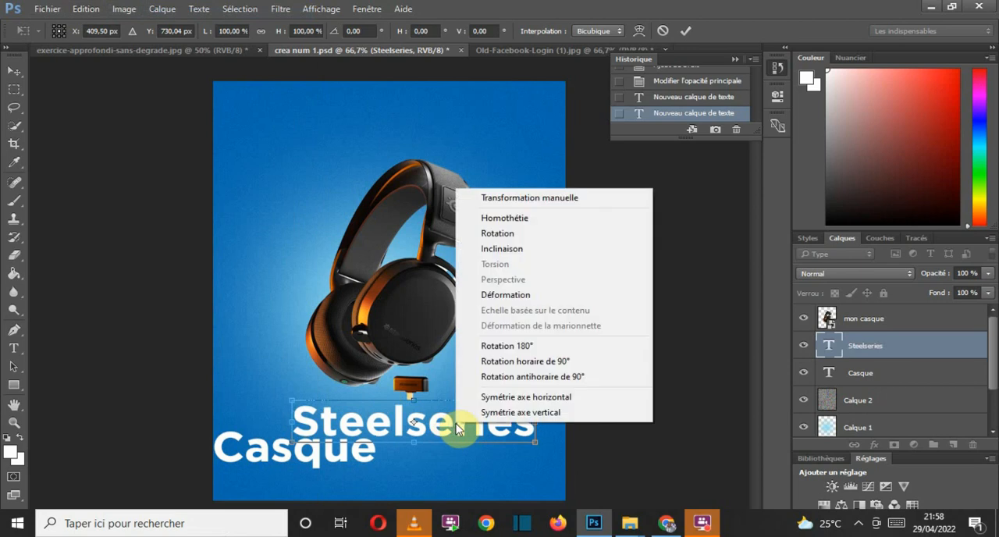
click(518, 359)
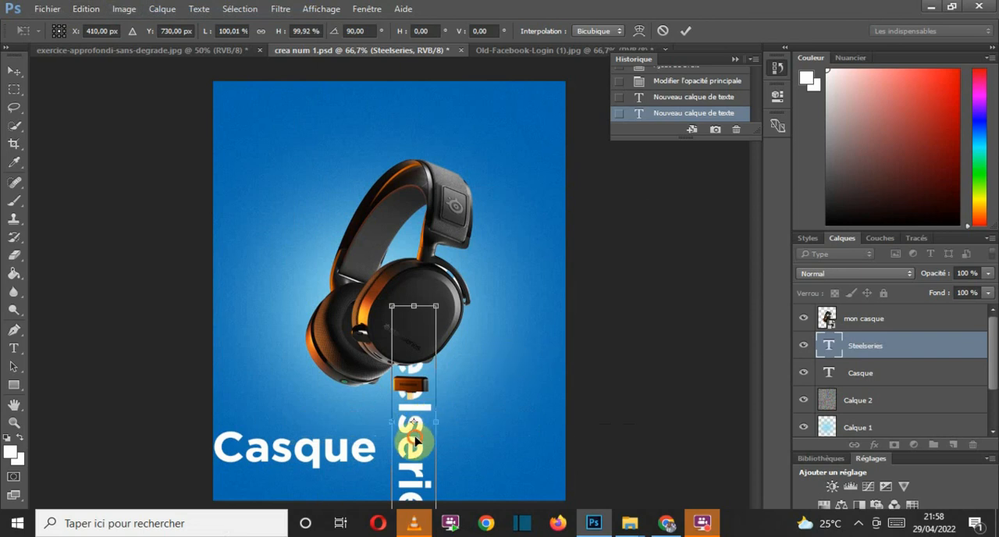
drag(411, 454, 535, 262)
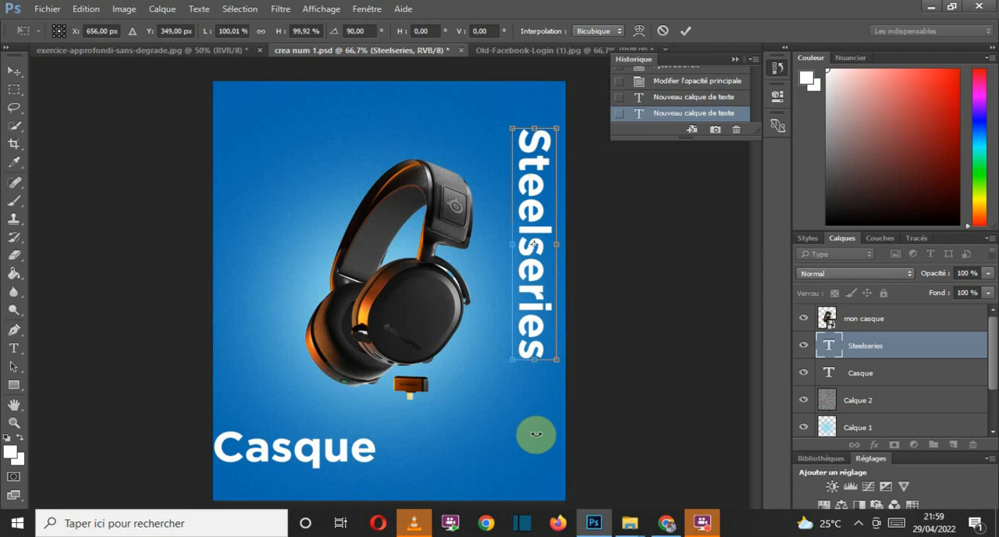
key(ctrl+z)
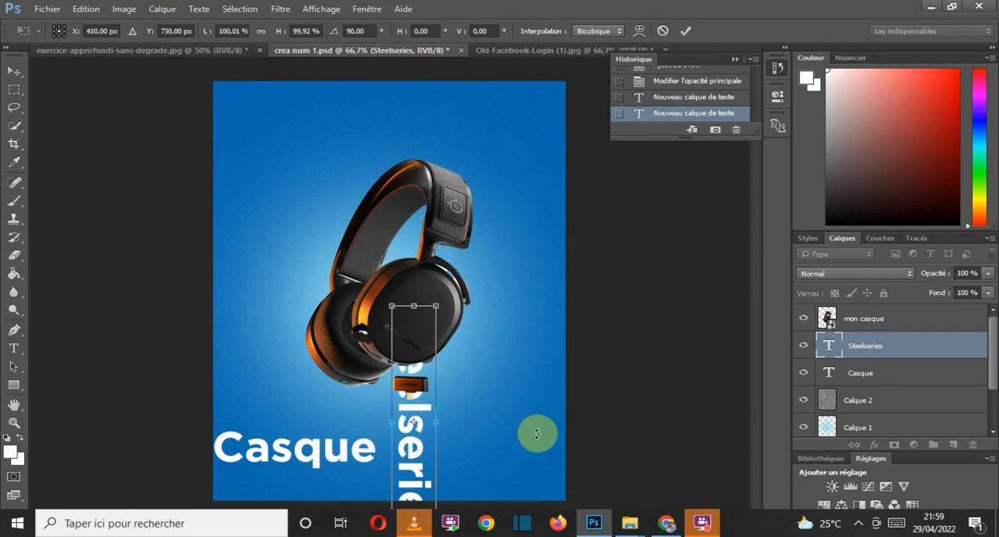
key(alt+i)
click(665, 31)
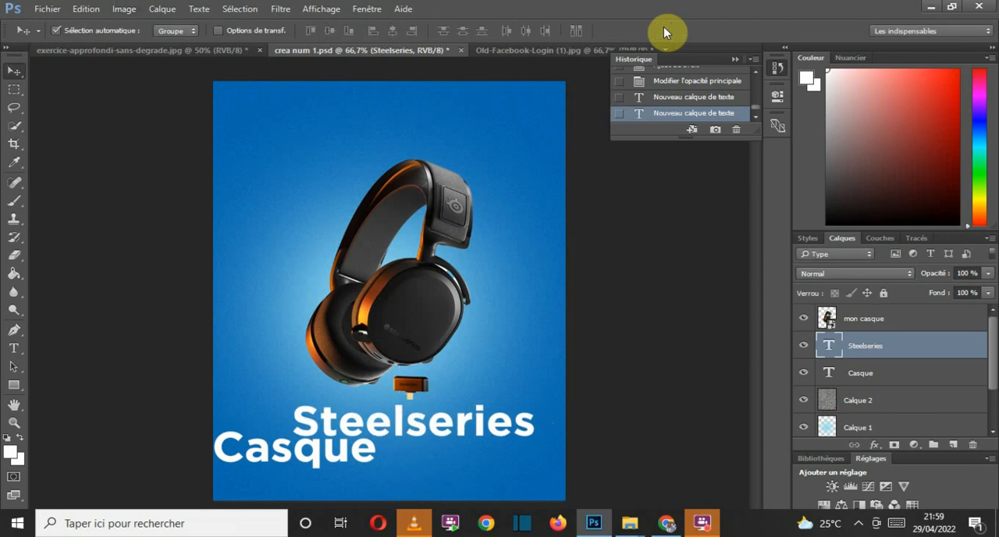
Step: Rotate the Steelseries text 90° counterclockwise and place it vertically along the canvas's right side, beside the headphones
key(ctrl+t)
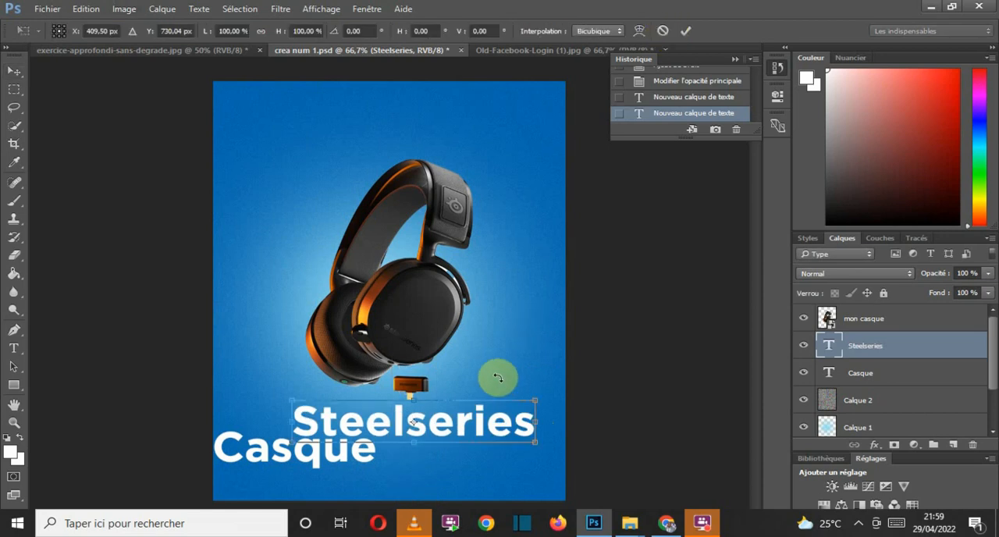
right_click(475, 414)
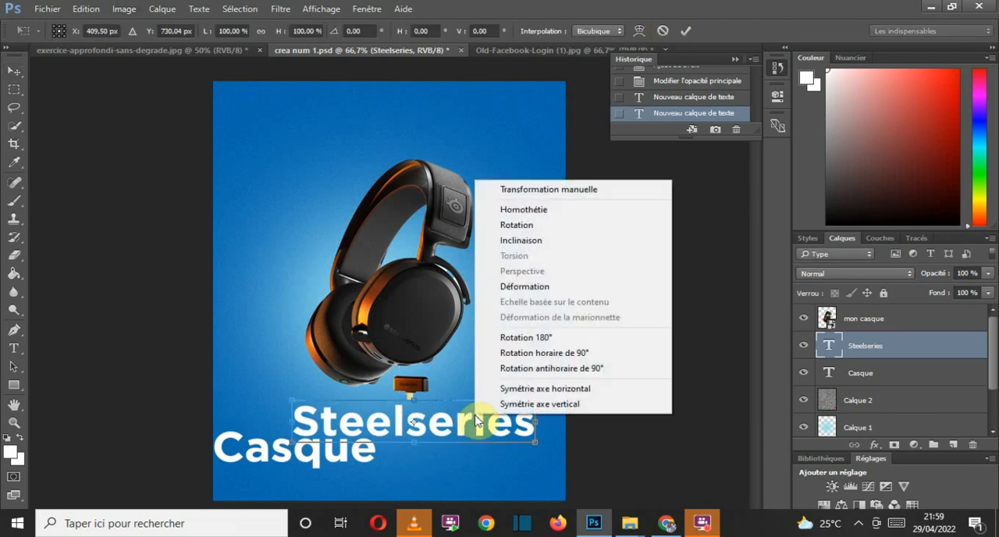
click(617, 370)
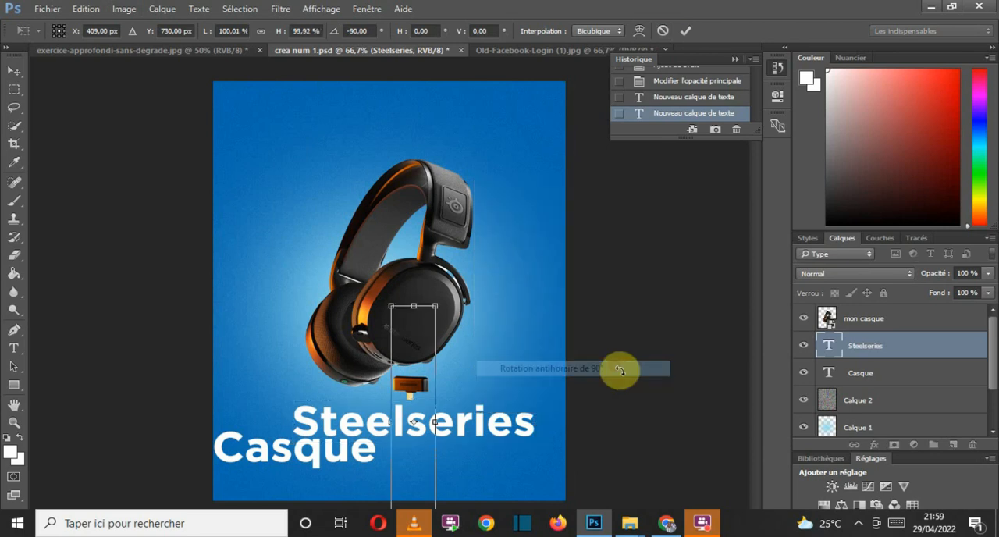
drag(433, 411, 538, 285)
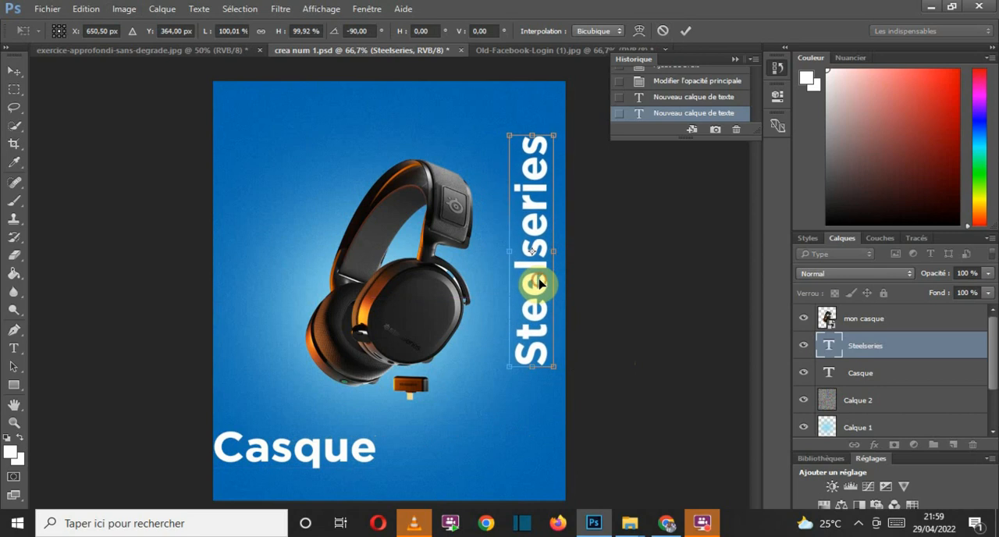
click(686, 31)
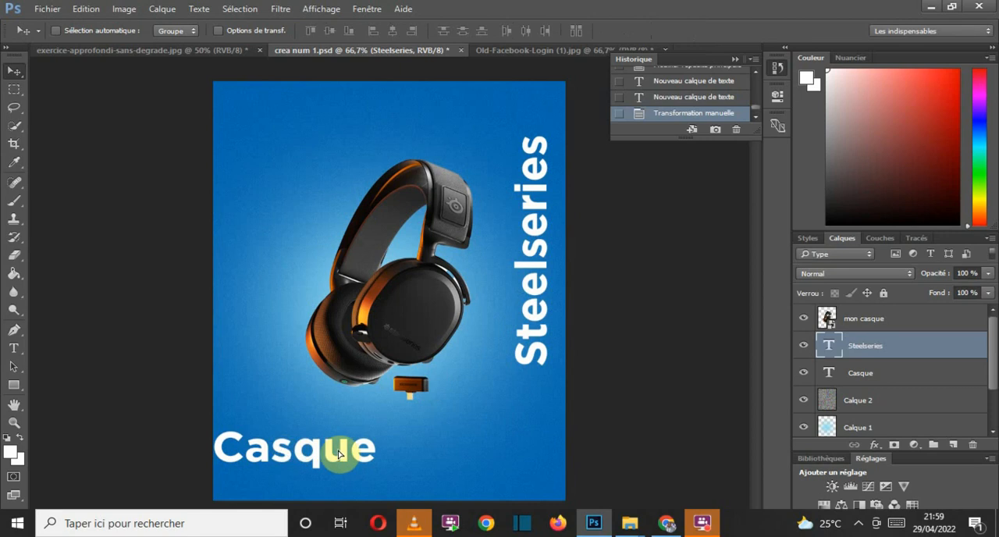
drag(338, 452, 280, 471)
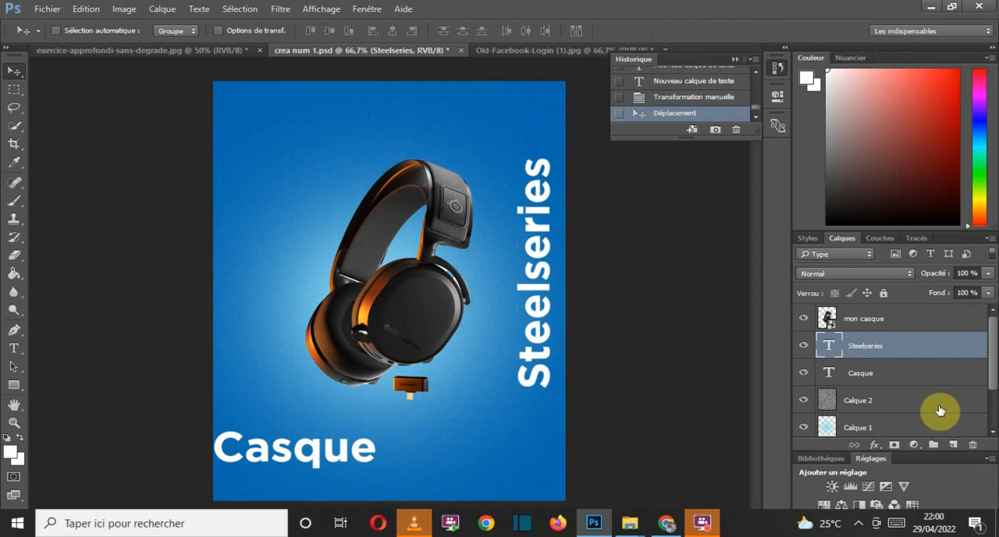
Step: Rotate the Casque text 90° counterclockwise and place it vertically beside the lower end of the Steelseries text
click(895, 378)
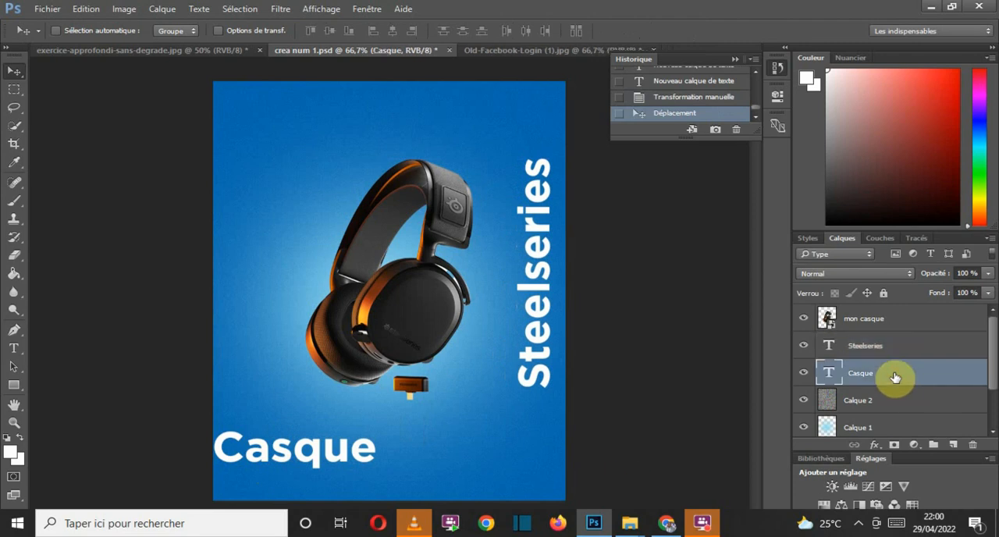
key(ctrl)
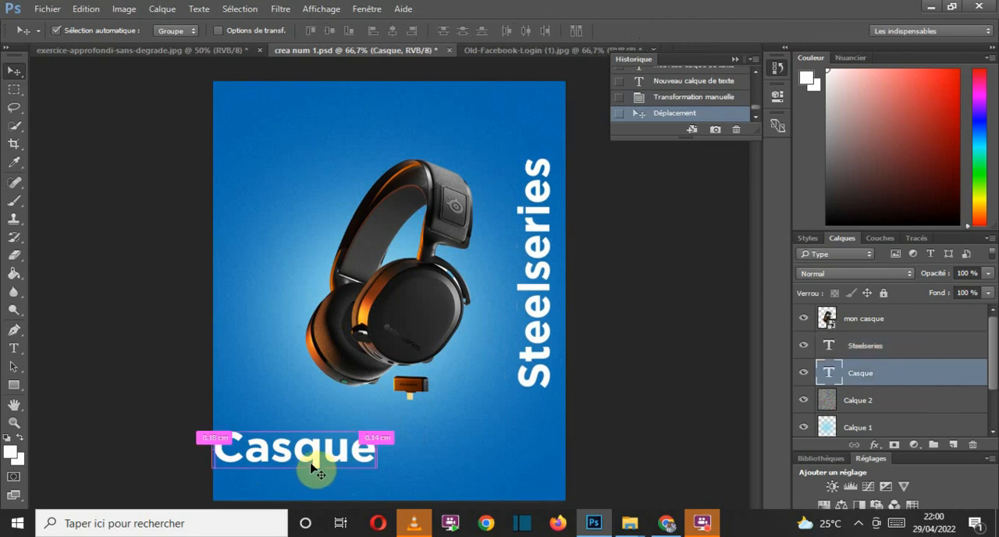
key(ctrl+t)
right_click(326, 455)
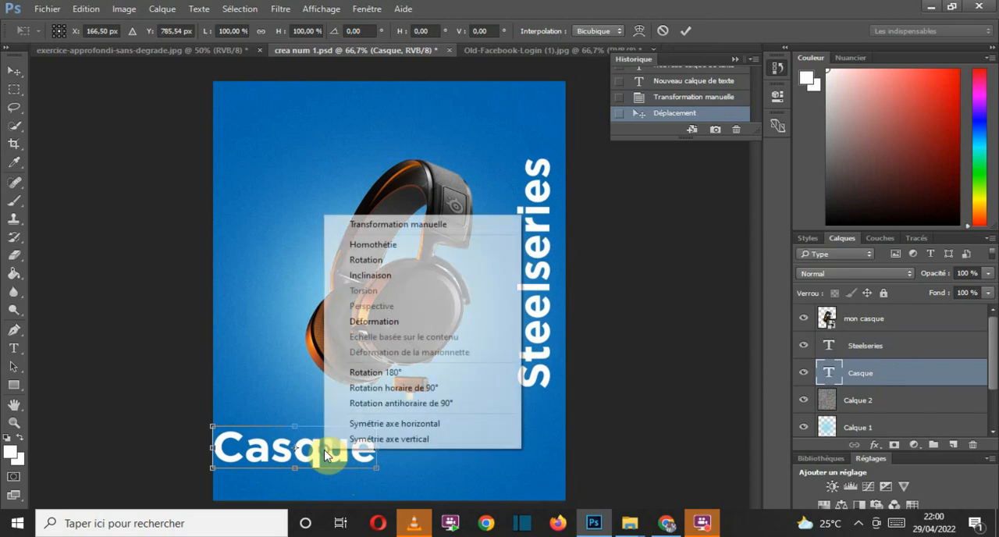
click(459, 406)
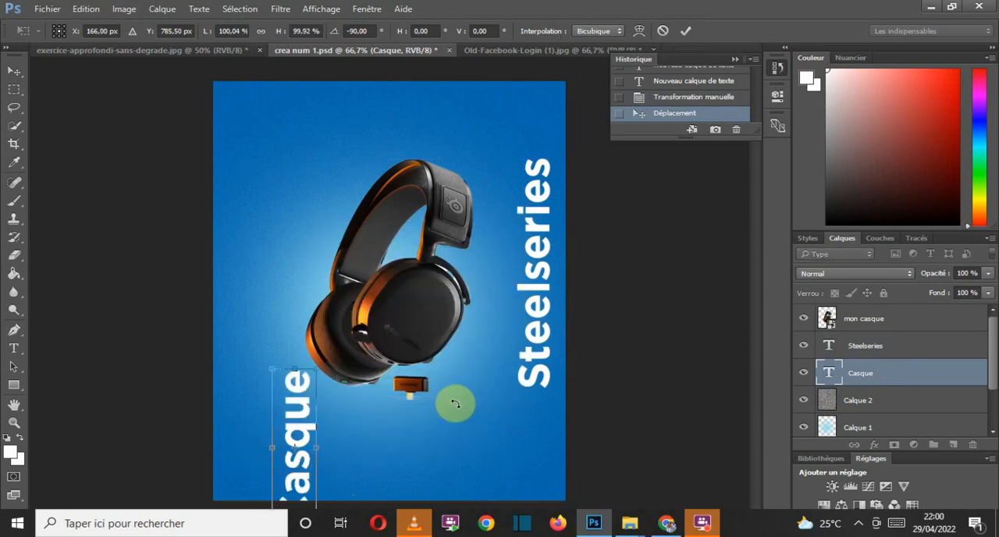
drag(286, 446, 505, 438)
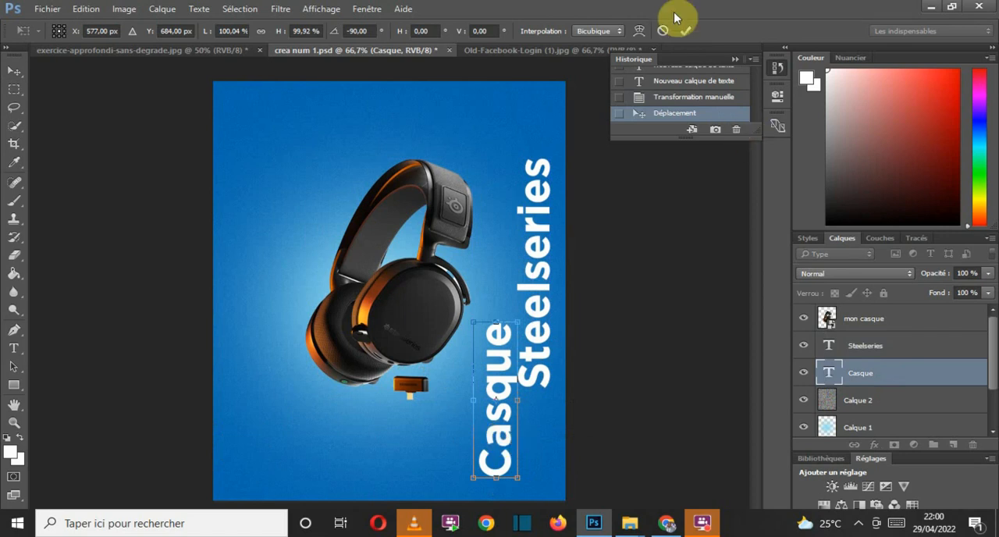
click(685, 30)
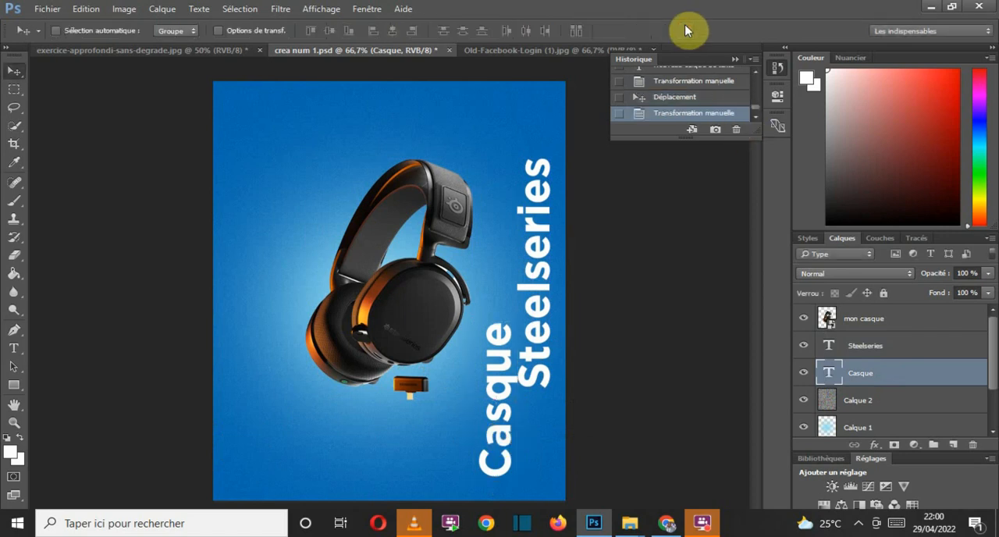
Step: Set the font size of the Casque text to 60 pt using the character settings
double_click(830, 373)
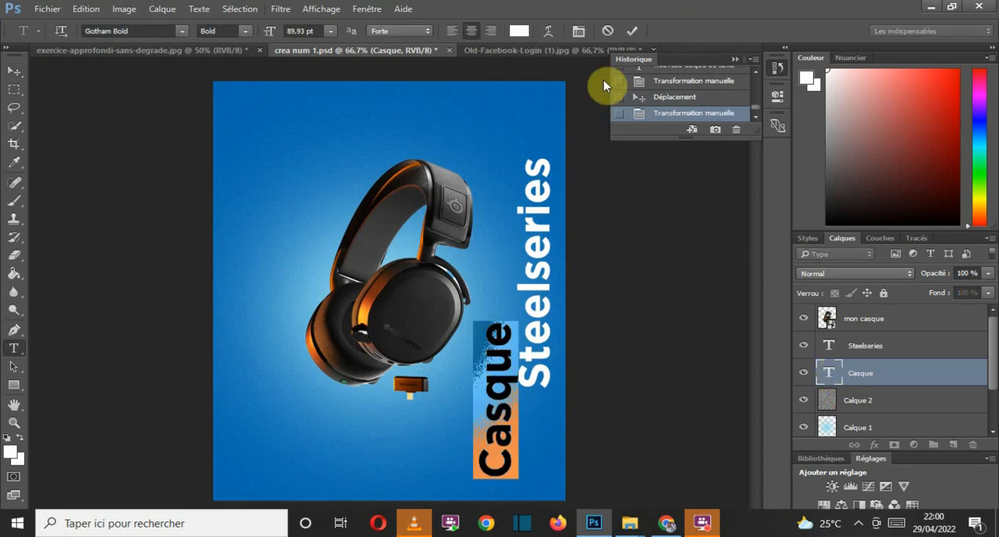
click(361, 9)
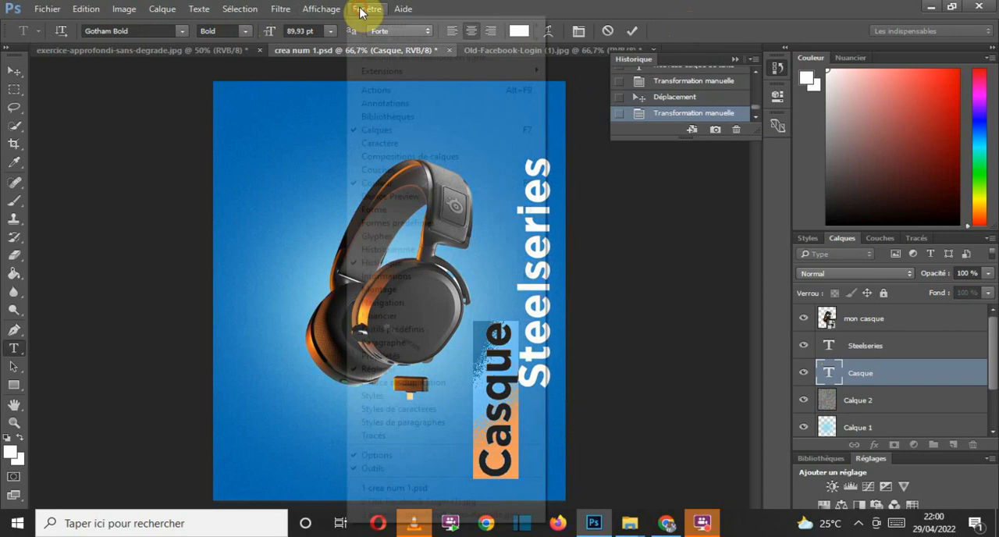
click(396, 143)
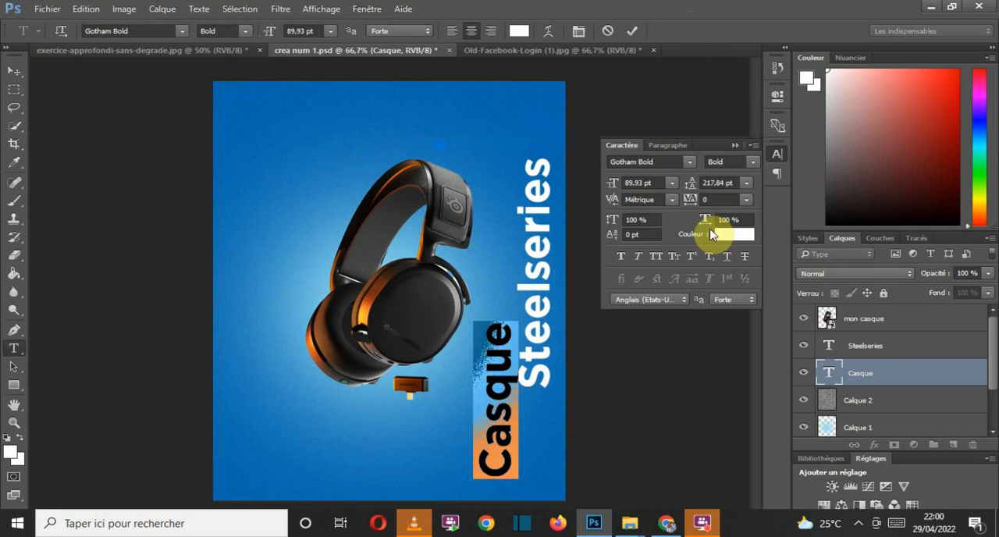
click(671, 184)
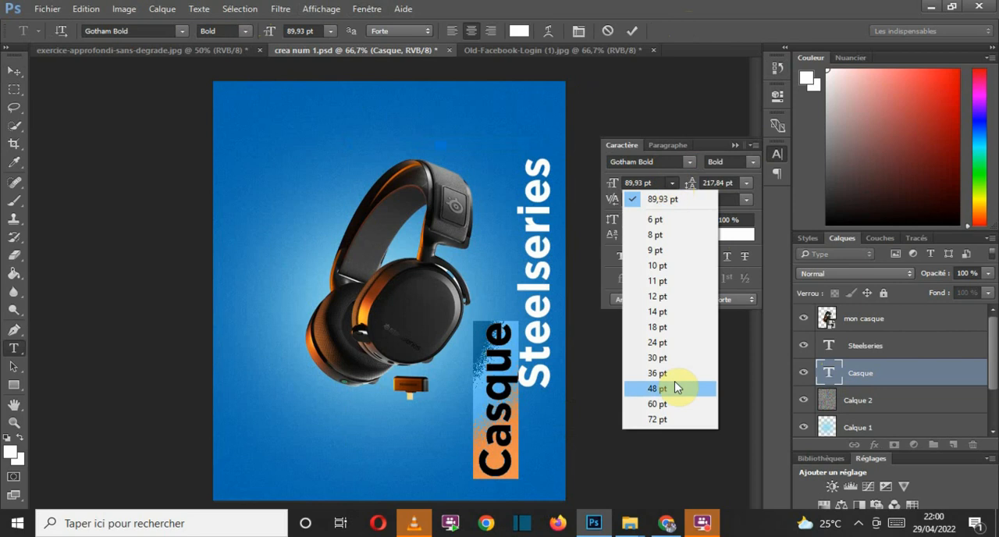
click(668, 404)
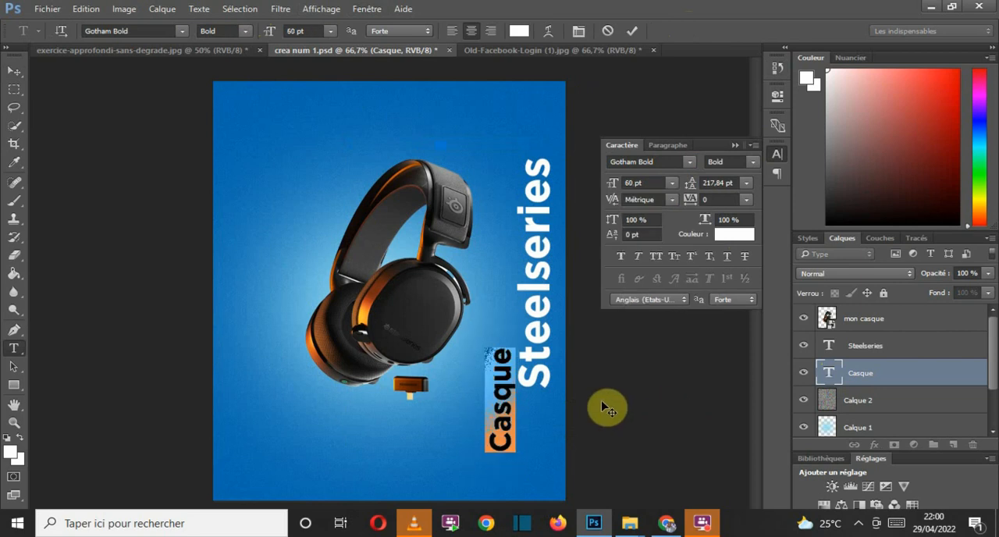
click(629, 31)
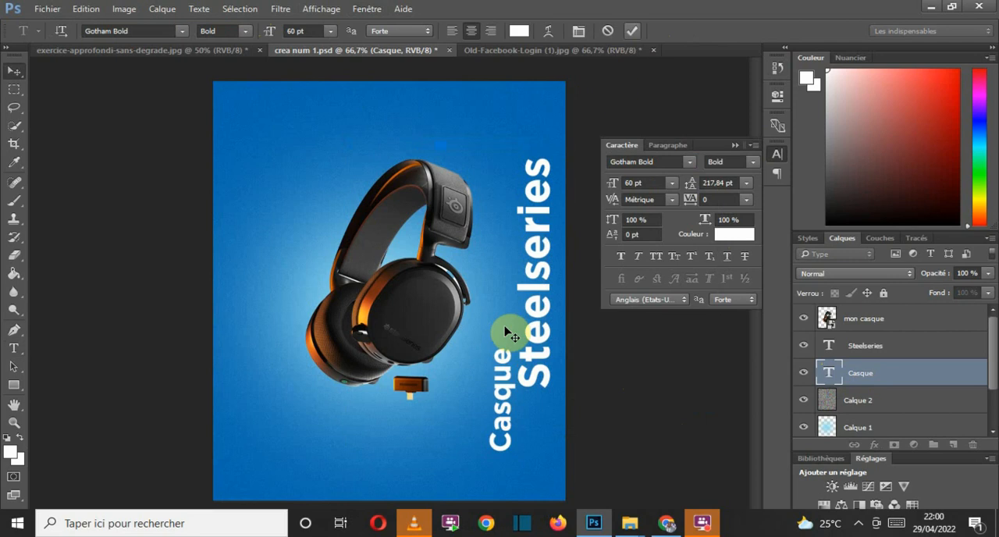
Step: Move the Casque text under the lower end of Steelseries, with the right edges of both vertical texts aligned
key(v)
drag(499, 405, 531, 422)
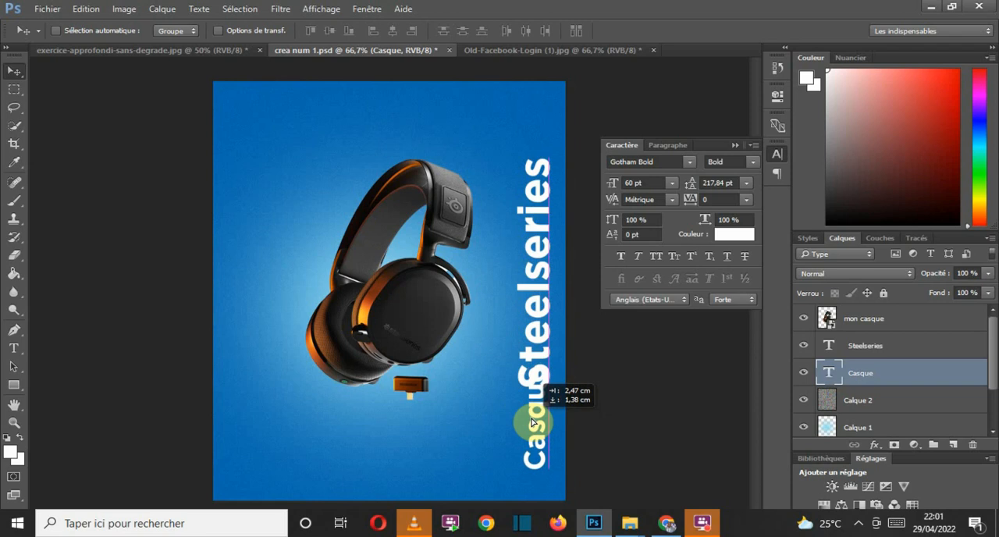
drag(531, 421, 529, 414)
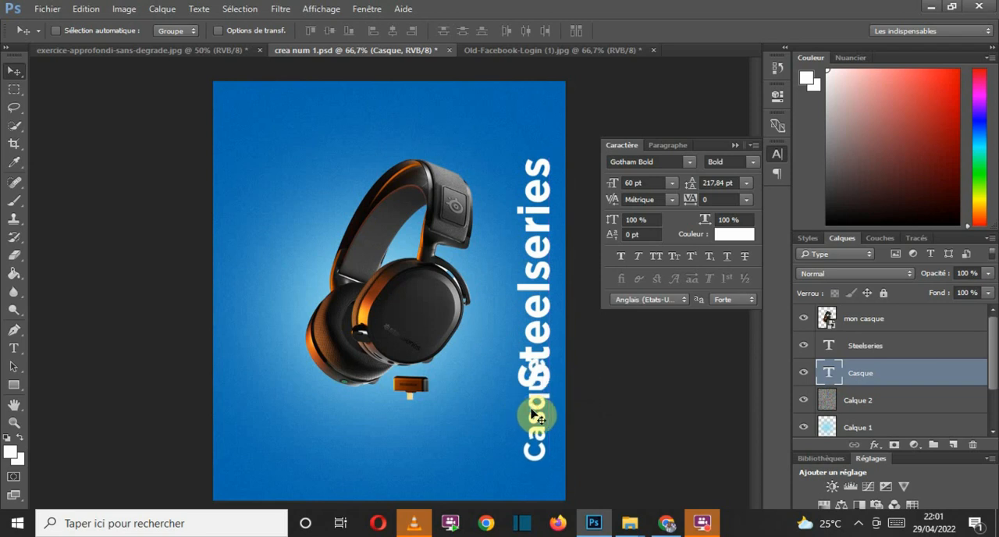
Step: Set the font size of the Steelseries text to 85 pt
double_click(833, 347)
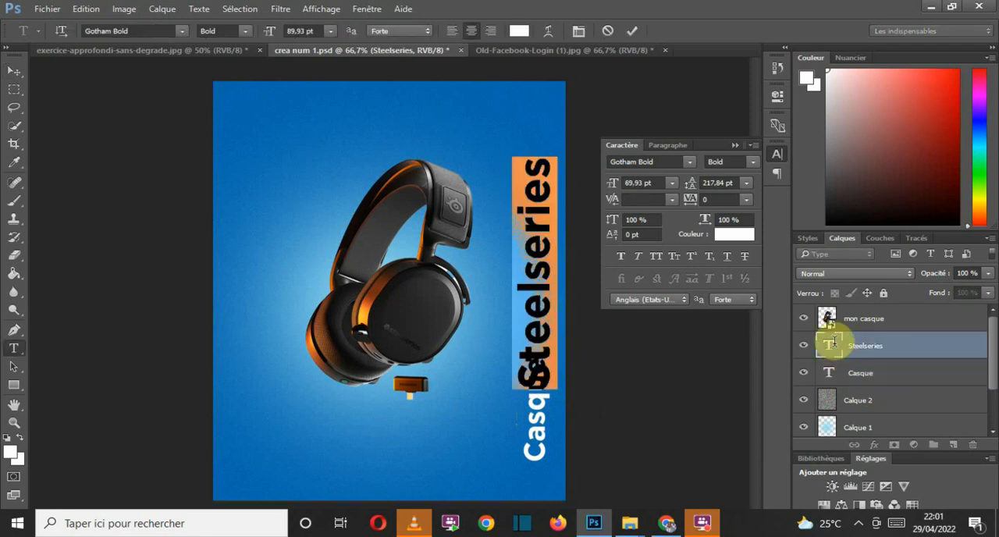
click(672, 183)
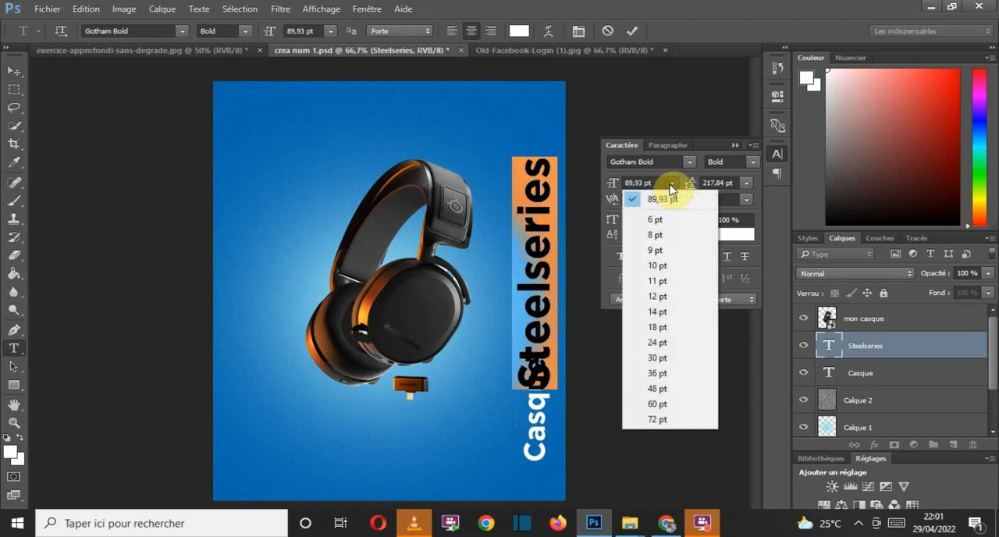
click(676, 420)
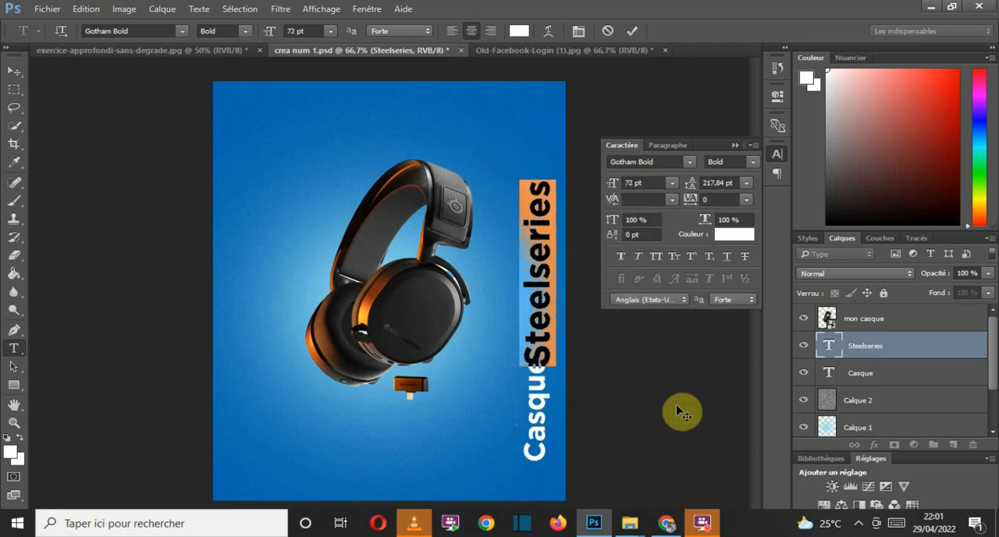
double_click(632, 184)
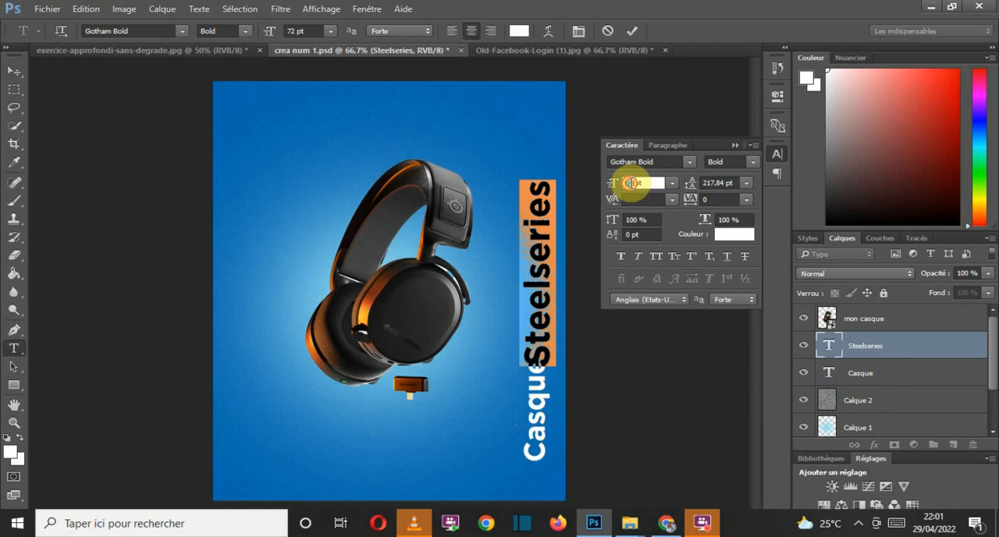
text(85)
key(Return)
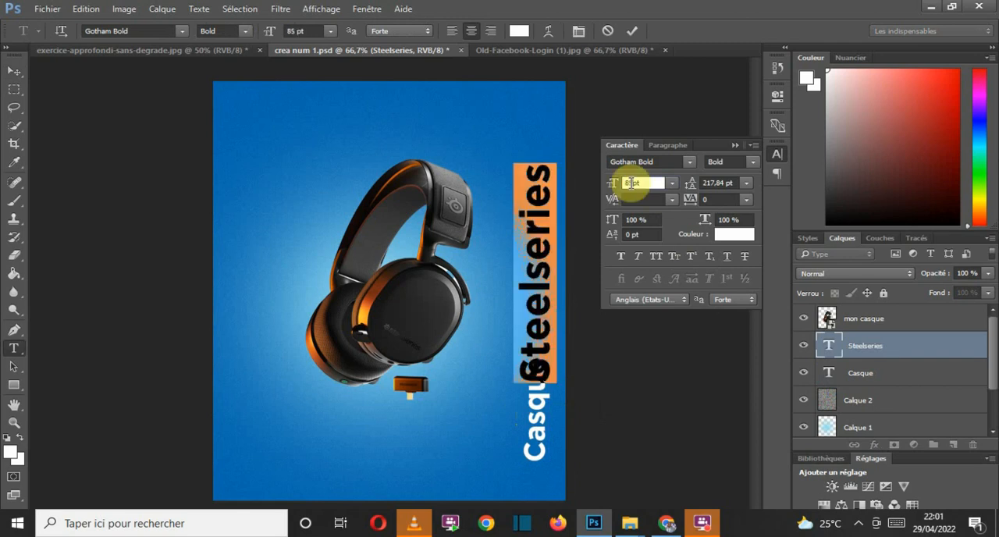
click(634, 30)
Step: Move the Steelseries text up above Casque, leaving a small gap and aligning their right edges
key(v)
drag(548, 243, 536, 200)
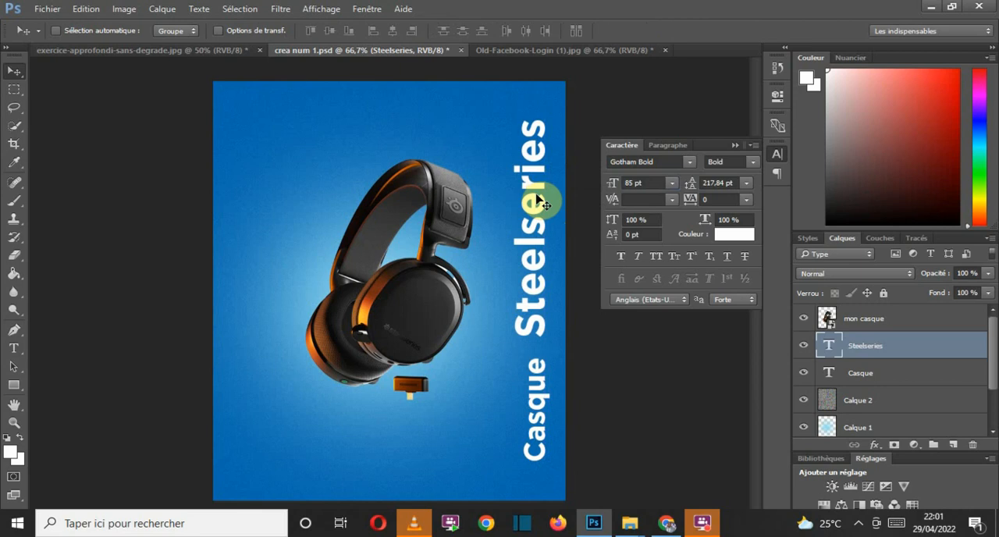
drag(537, 200, 532, 237)
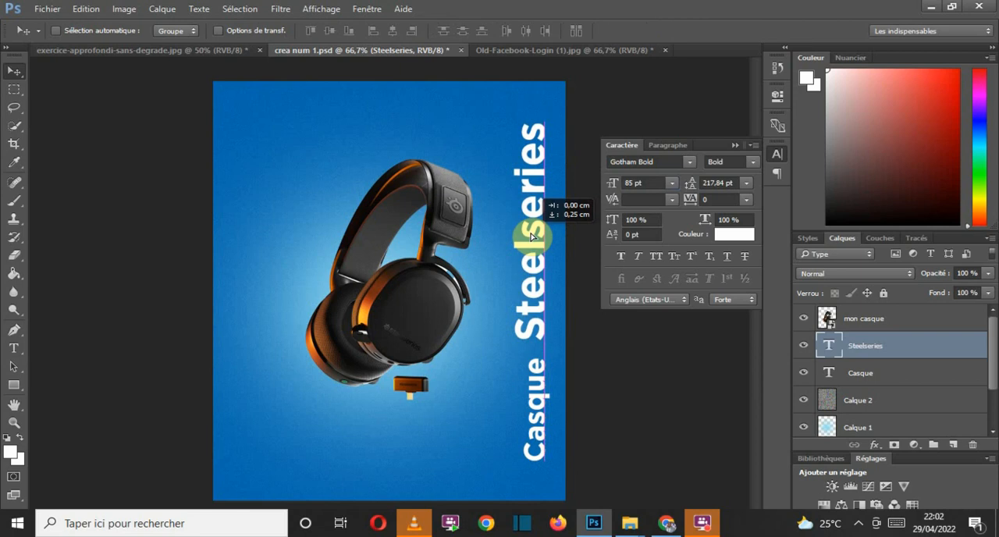
drag(532, 237, 530, 233)
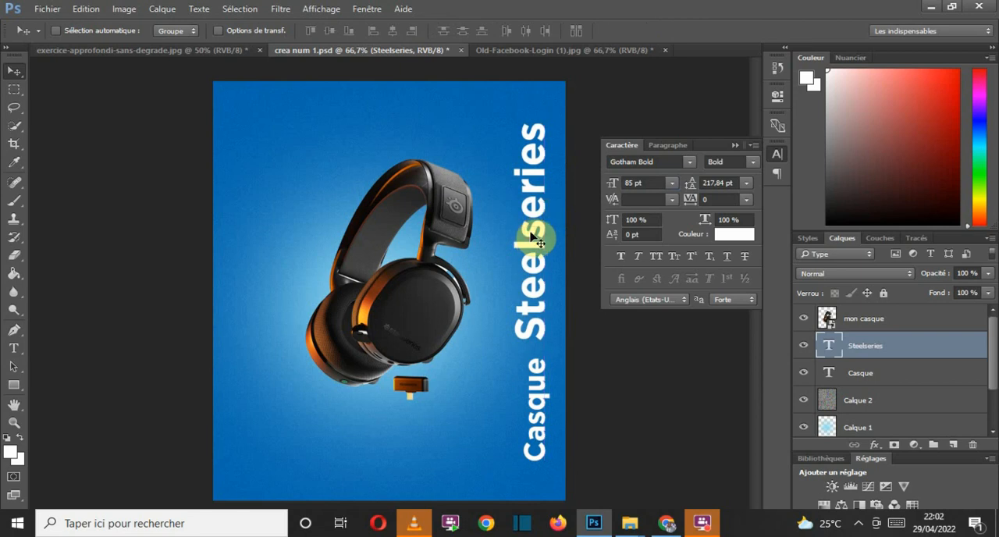
Step: Show the rulers around the canvas and set their units to pixels
click(365, 9)
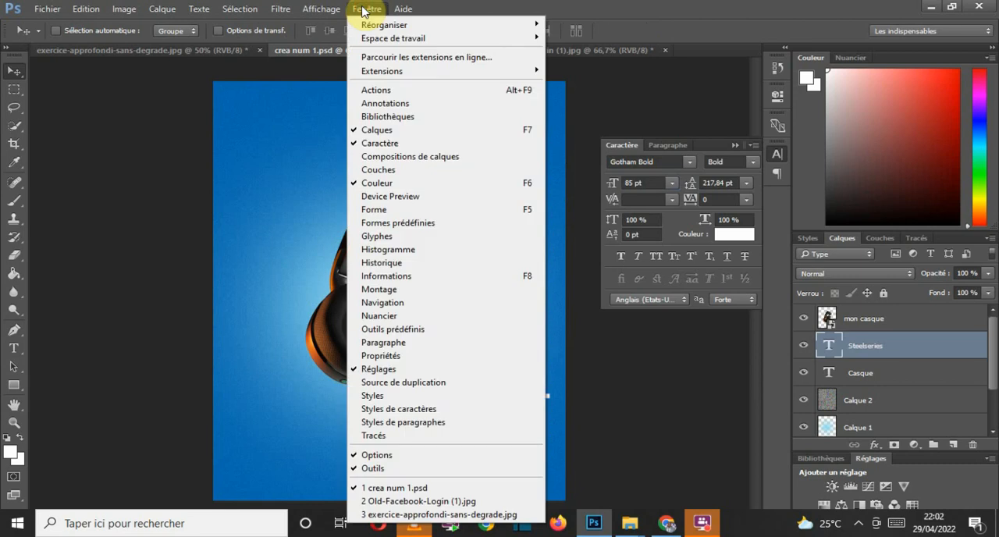
mouse_move(317, 9)
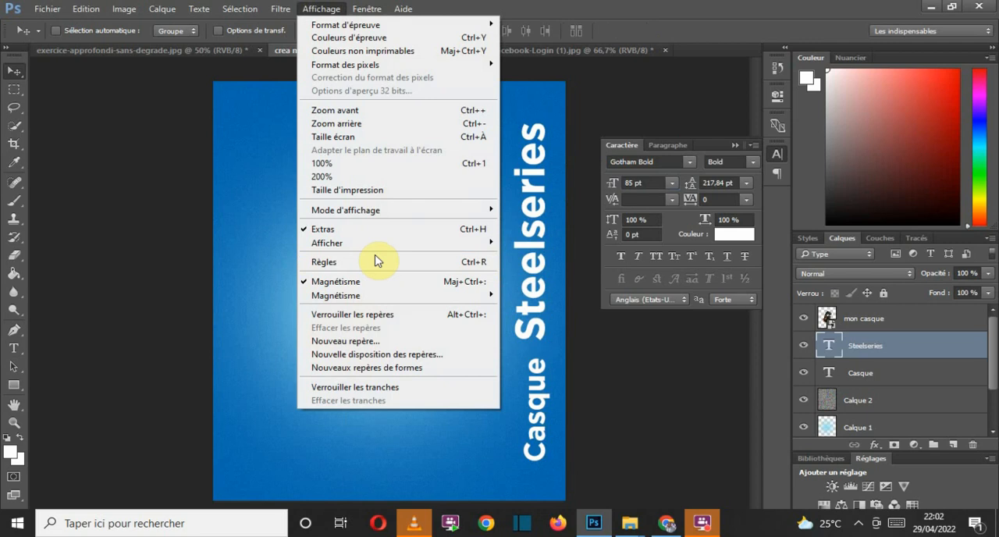
mouse_move(387, 252)
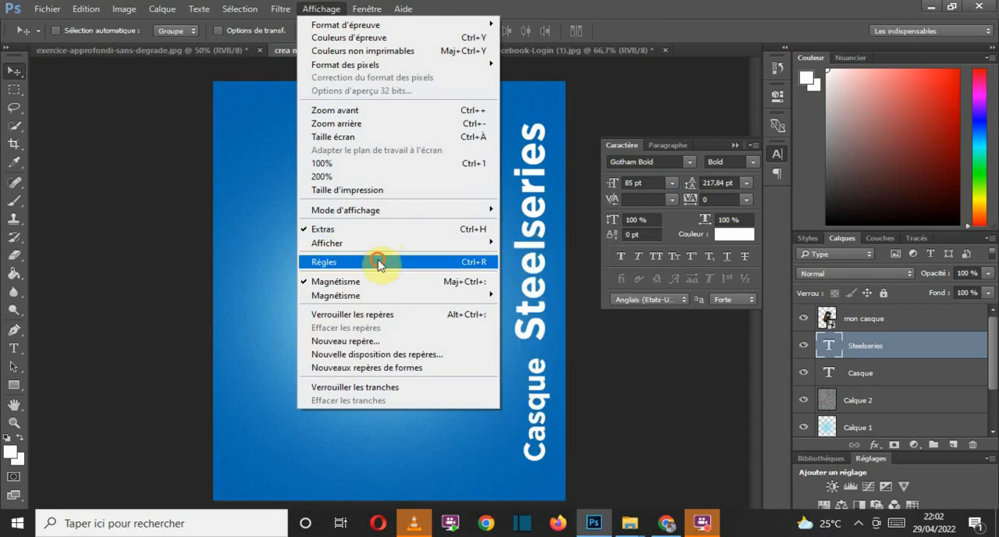
click(383, 261)
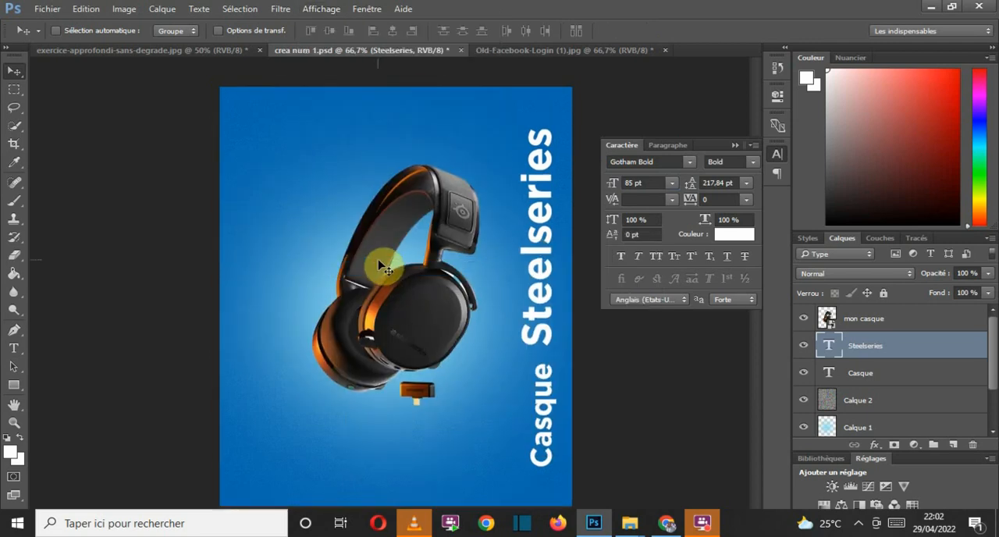
right_click(317, 63)
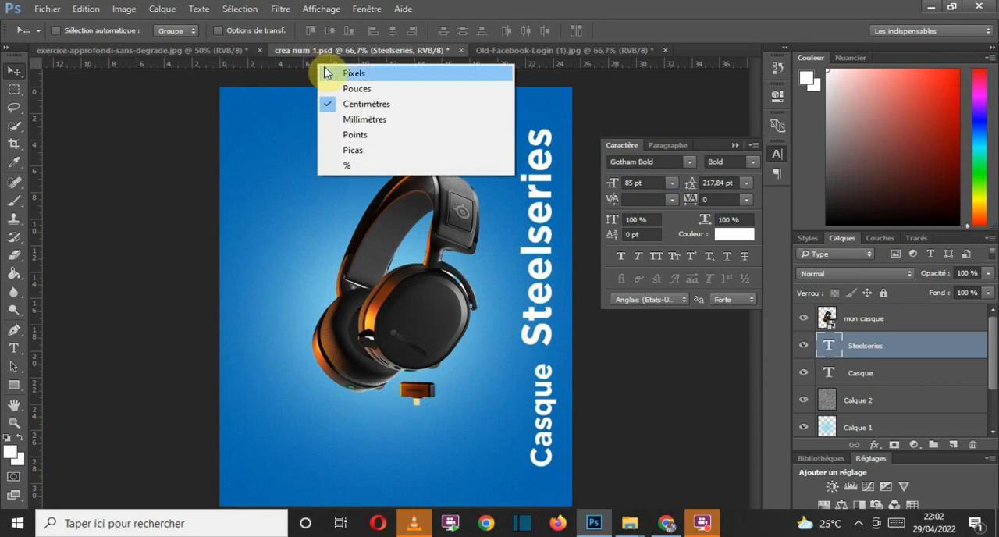
click(334, 73)
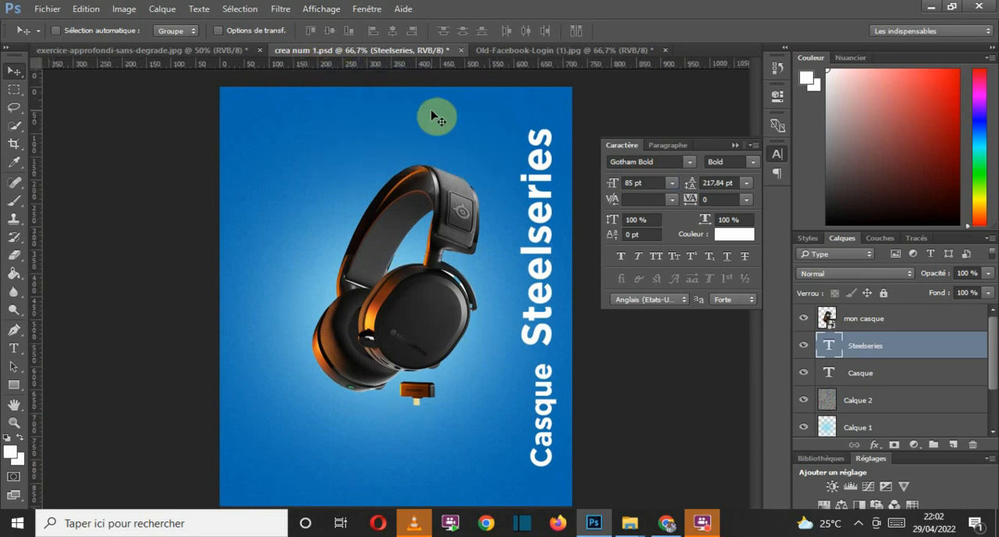
Step: Add a vertical guide along the right edge of the vertical texts and align the Steelseries text to it, slightly higher above Casque
click(316, 9)
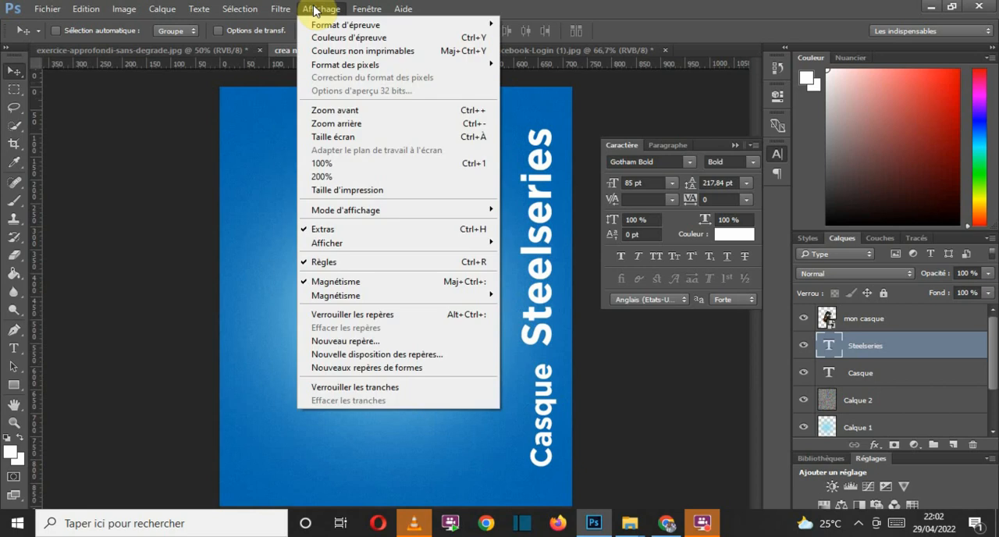
click(239, 65)
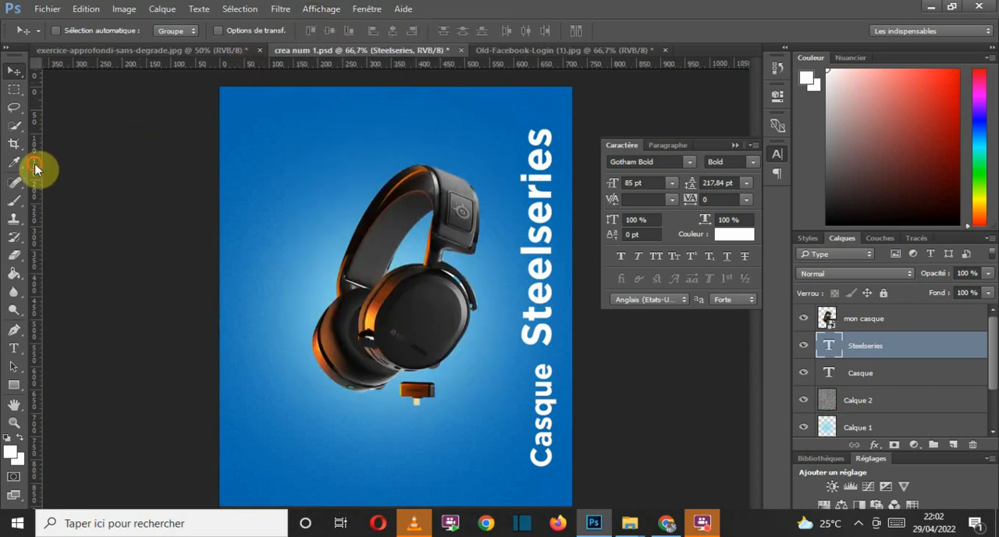
drag(38, 166, 555, 187)
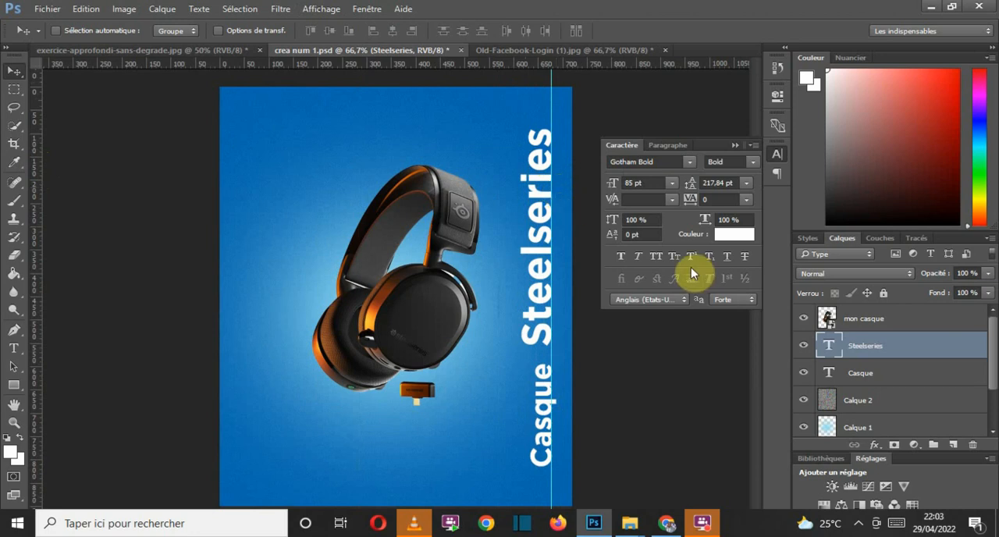
mouse_move(544, 279)
mouse_down()
mouse_move(524, 274)
mouse_move(535, 284)
mouse_up()
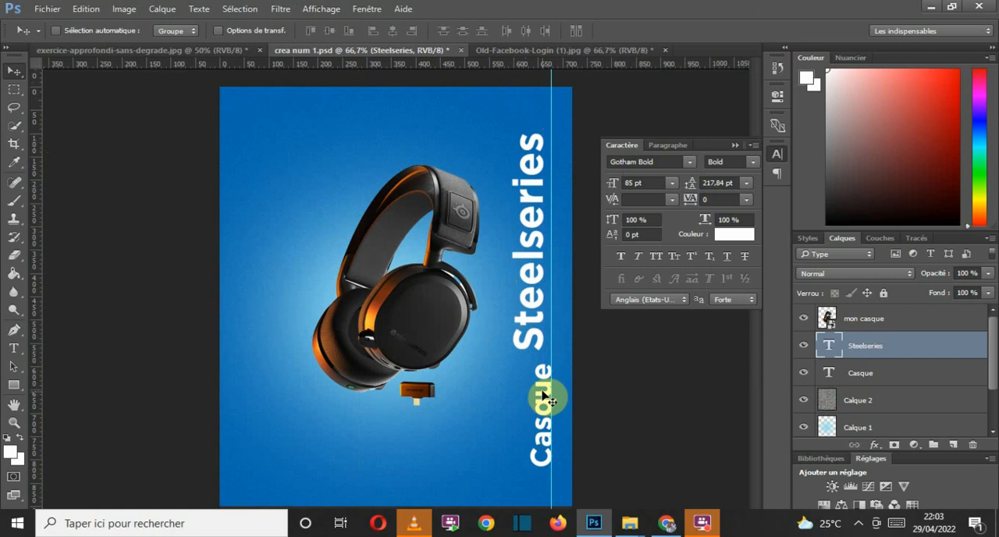
mouse_move(533, 297)
mouse_down()
mouse_move(541, 305)
mouse_move(542, 288)
mouse_up()
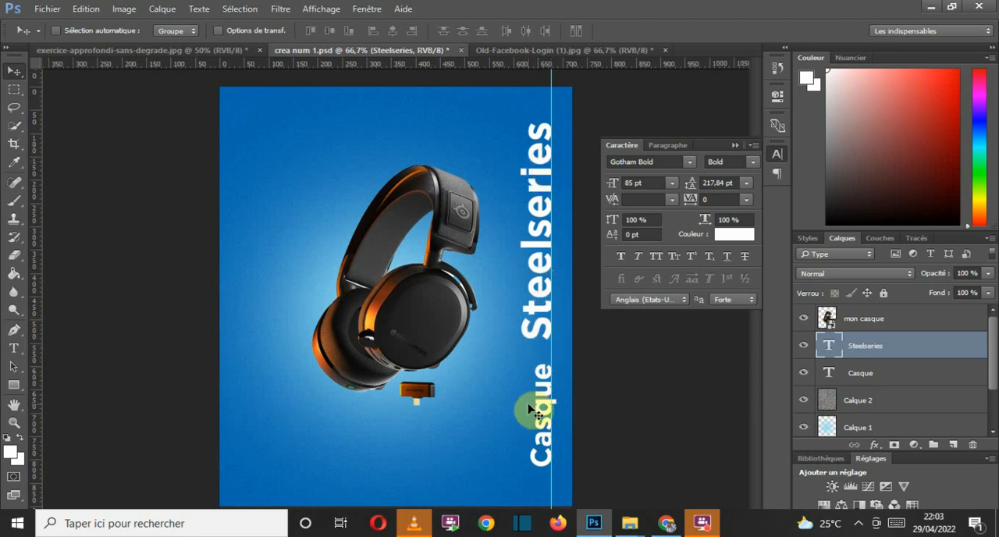
click(751, 164)
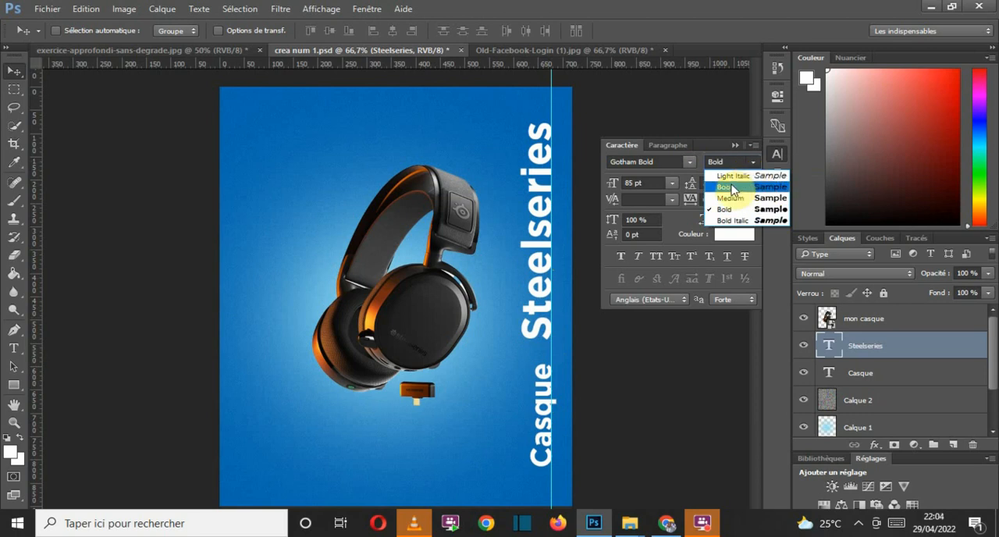
click(687, 163)
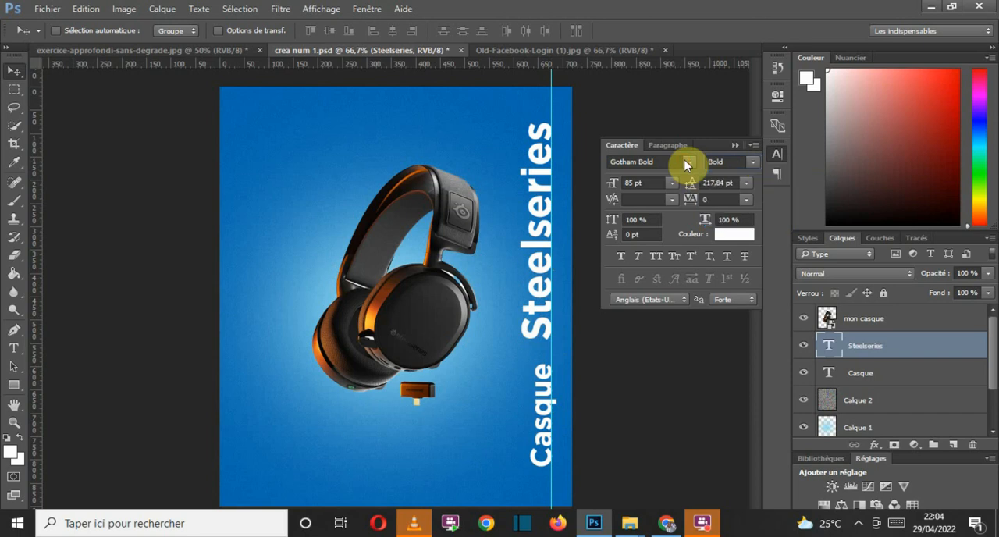
Step: Move the Steelseries text slightly down, closer to Casque, keeping its right edge on the vertical guide
click(688, 162)
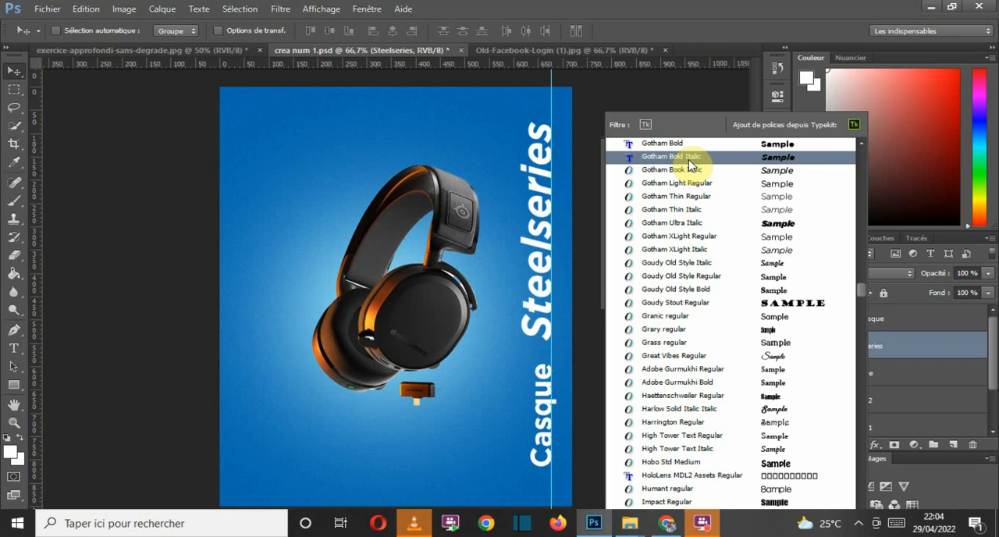
click(677, 16)
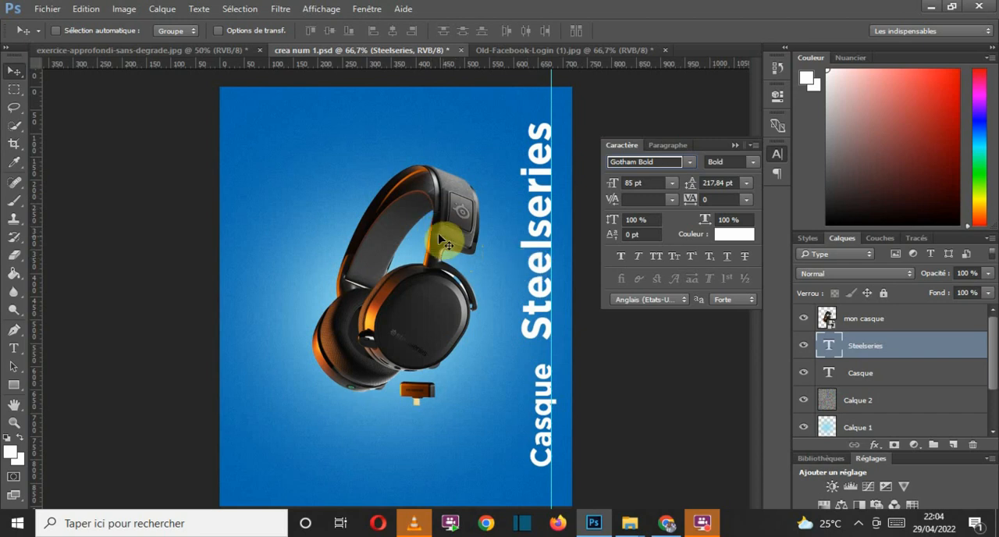
mouse_move(542, 258)
mouse_down()
mouse_move(542, 280)
mouse_move(542, 271)
mouse_up()
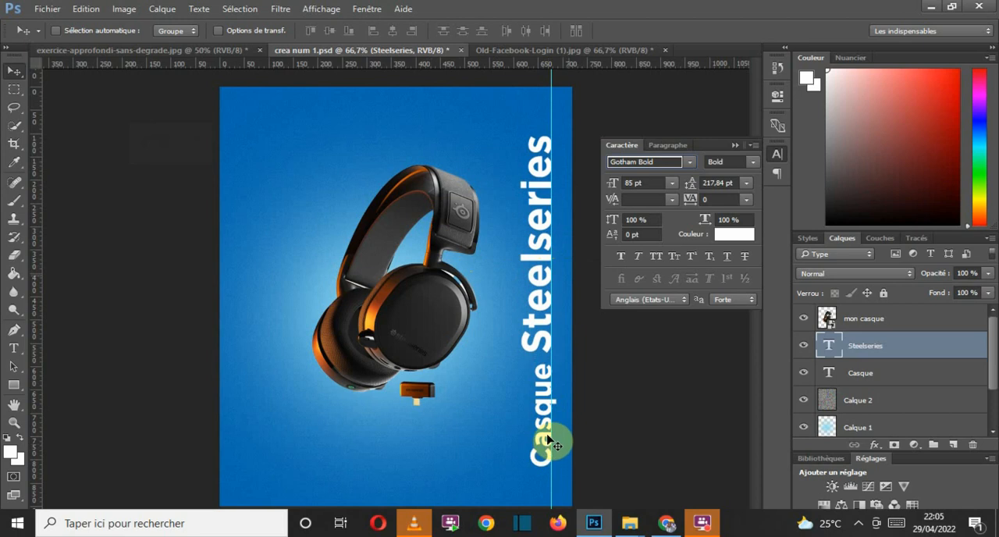
Step: Convert the Steelseries text layer into a shape
right_click(898, 349)
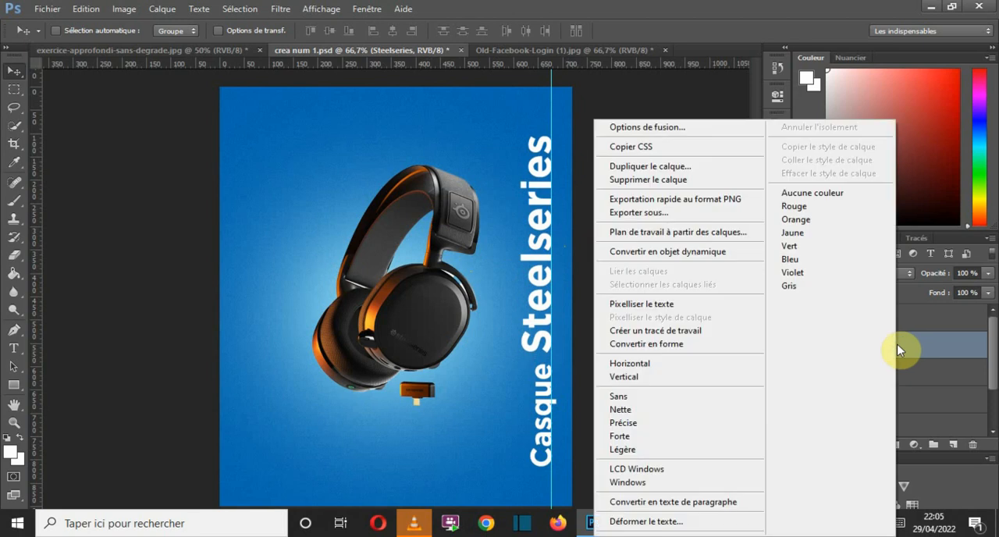
click(898, 349)
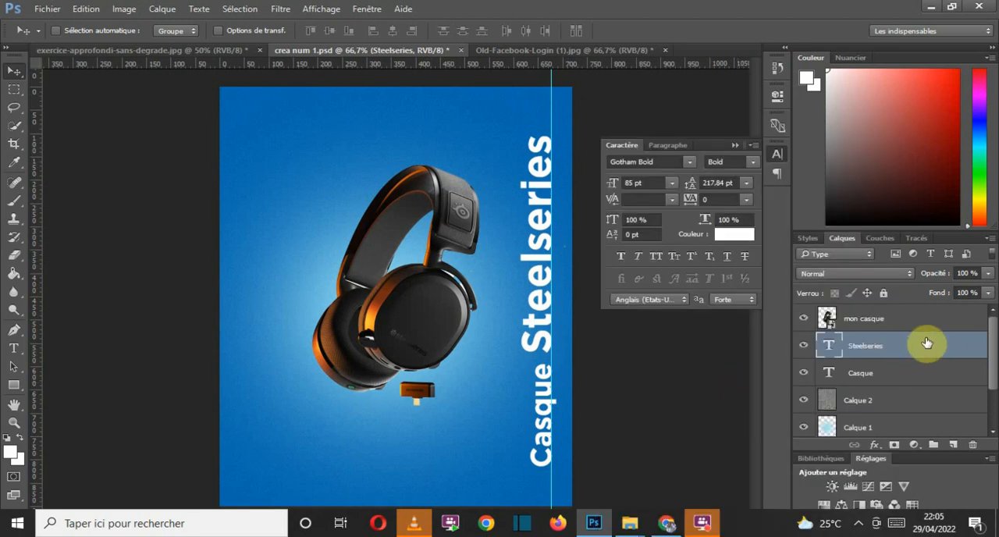
right_click(918, 343)
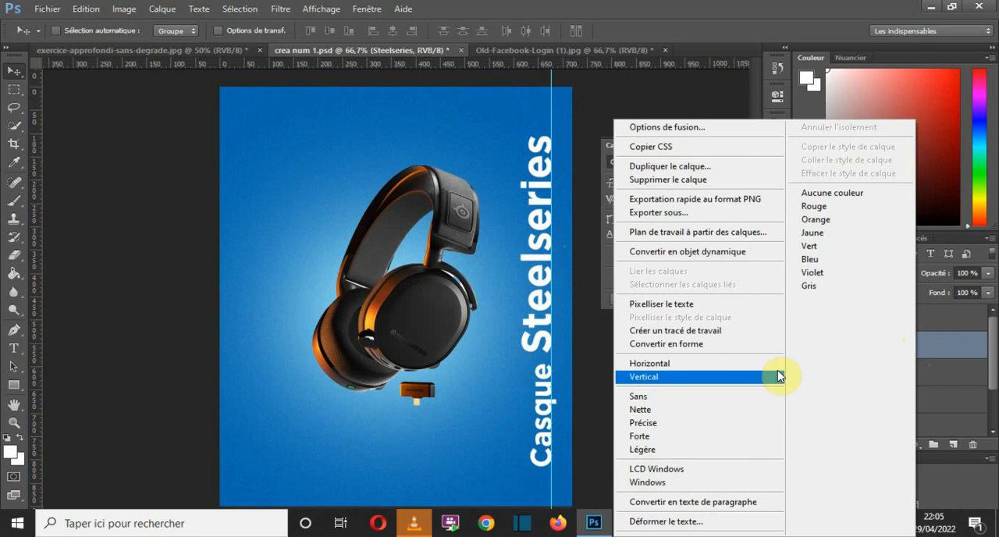
click(737, 347)
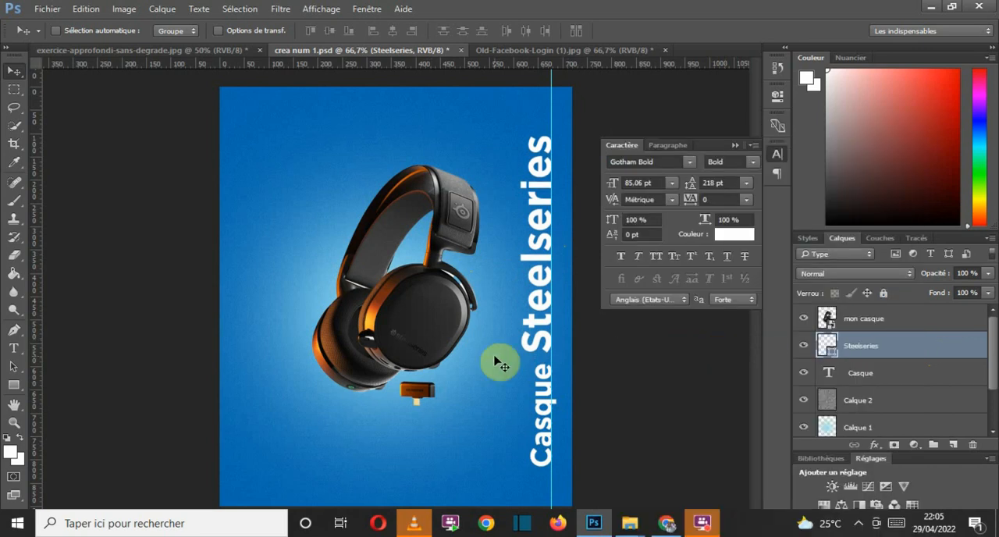
Step: Remove the fill of the Steelseries shape and give it a white outline
click(15, 386)
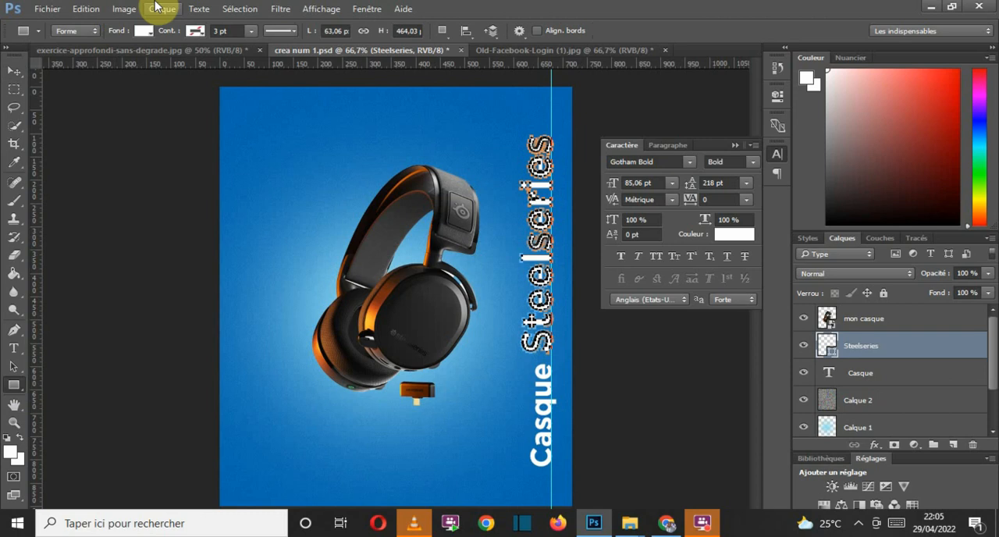
click(143, 31)
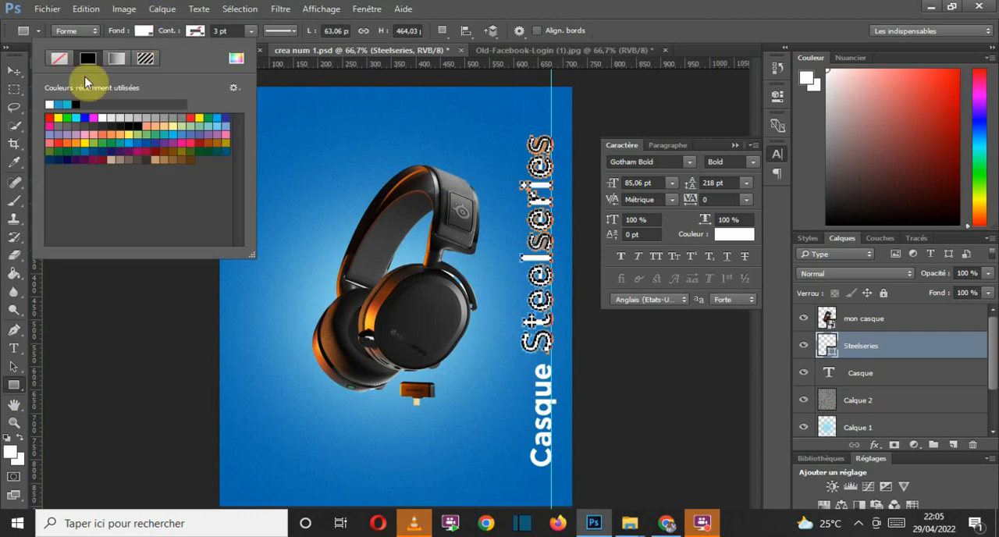
click(59, 59)
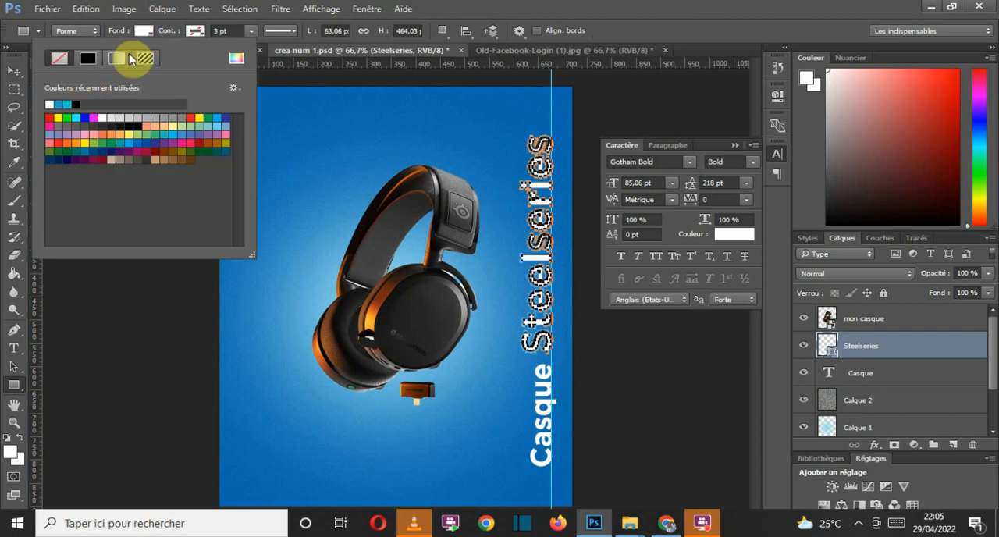
click(195, 31)
click(195, 31)
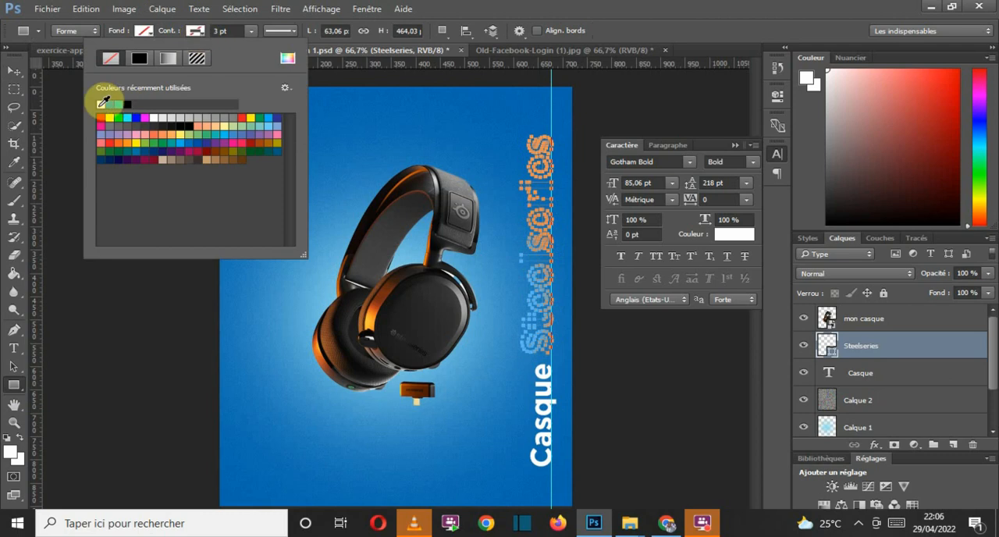
click(101, 103)
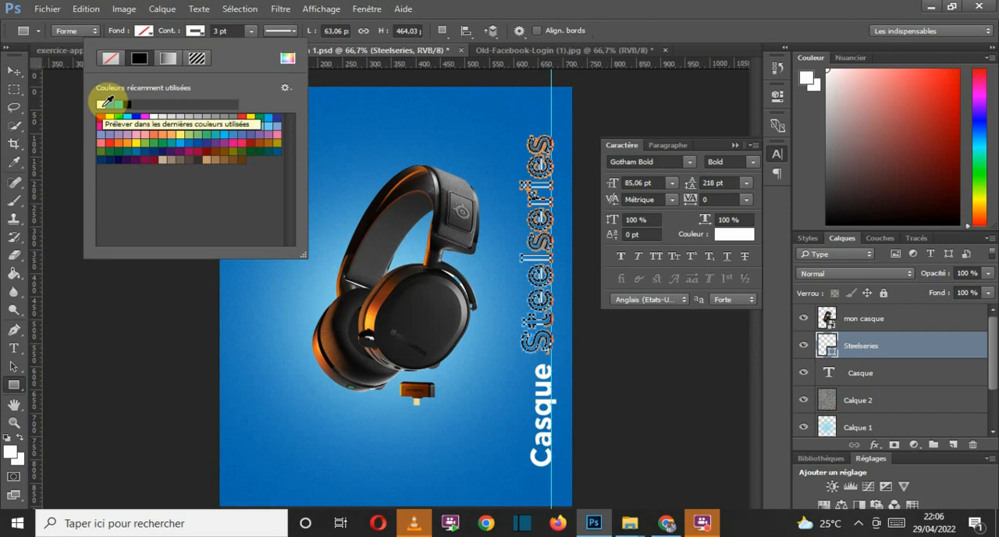
click(250, 35)
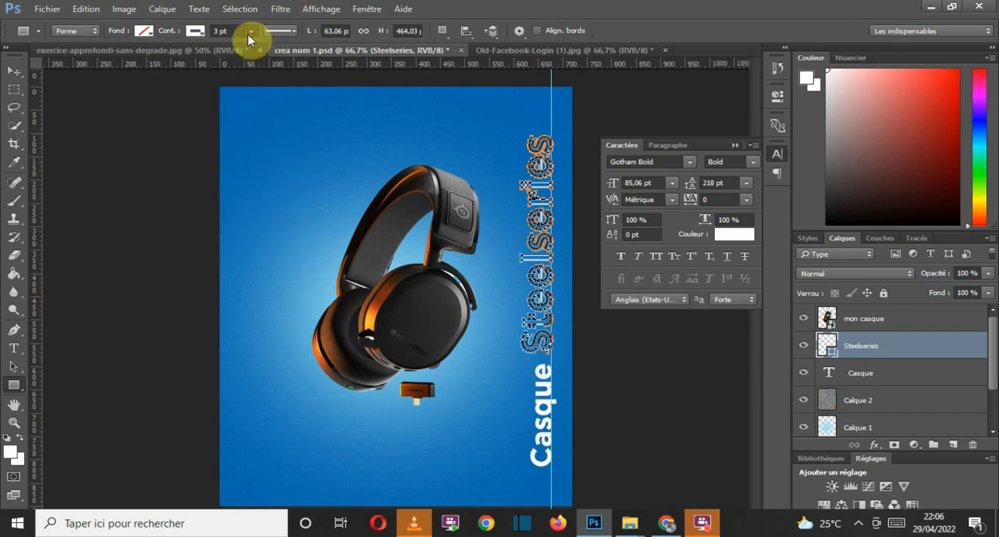
Step: Try an outline width of 6 pt on the Steelseries shape
click(251, 34)
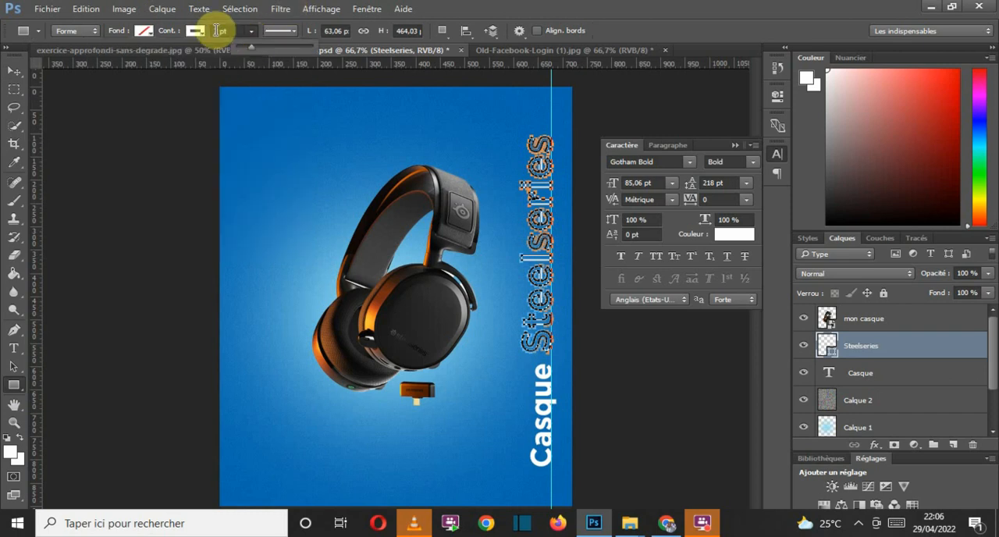
double_click(217, 31)
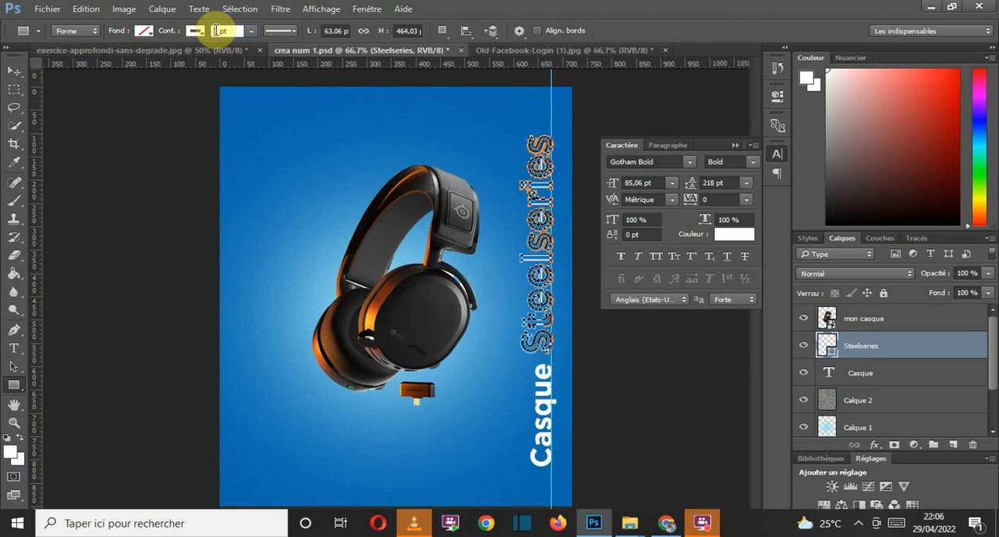
text(6)
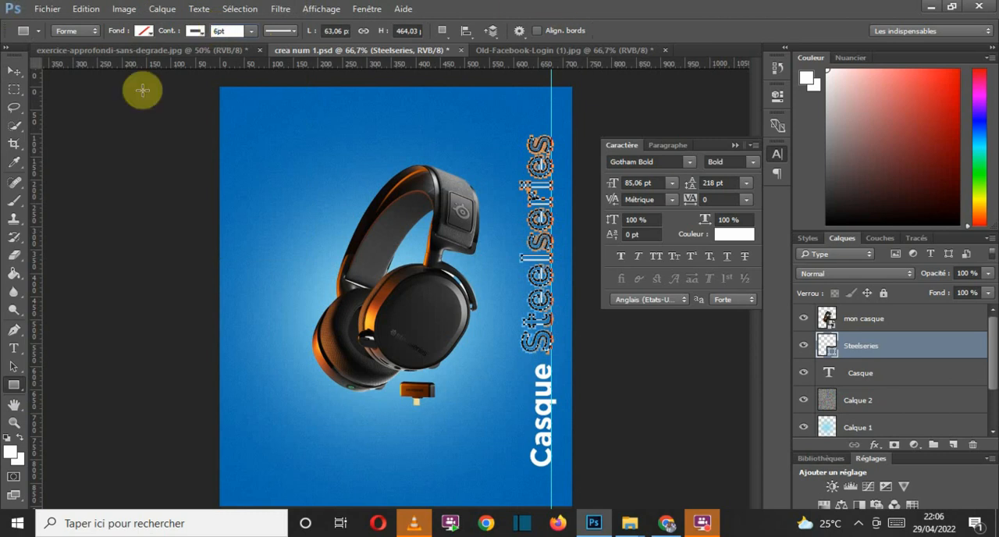
click(13, 76)
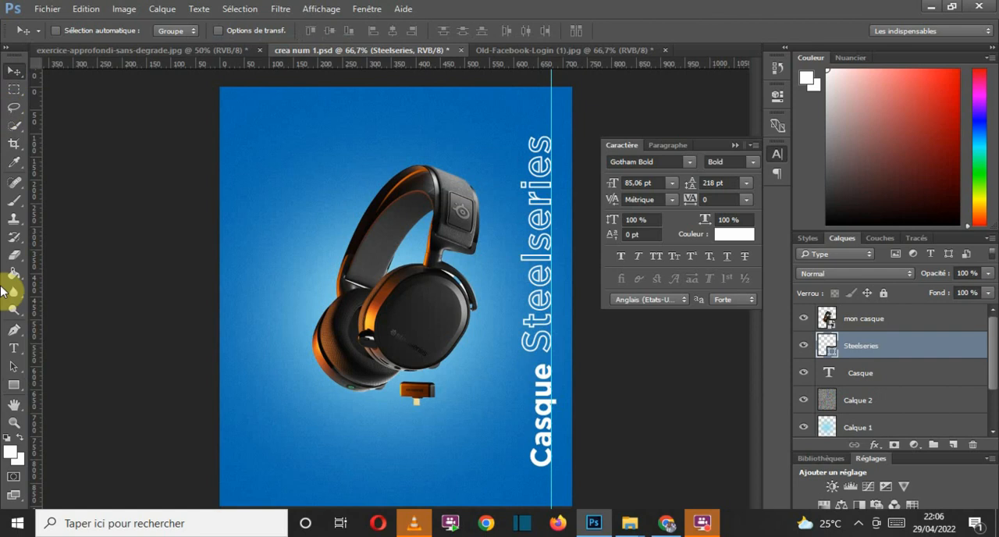
Step: Draw an unfilled rectangle with a 3 pt white outline, about 263 × 46 px, below the headphones
click(14, 386)
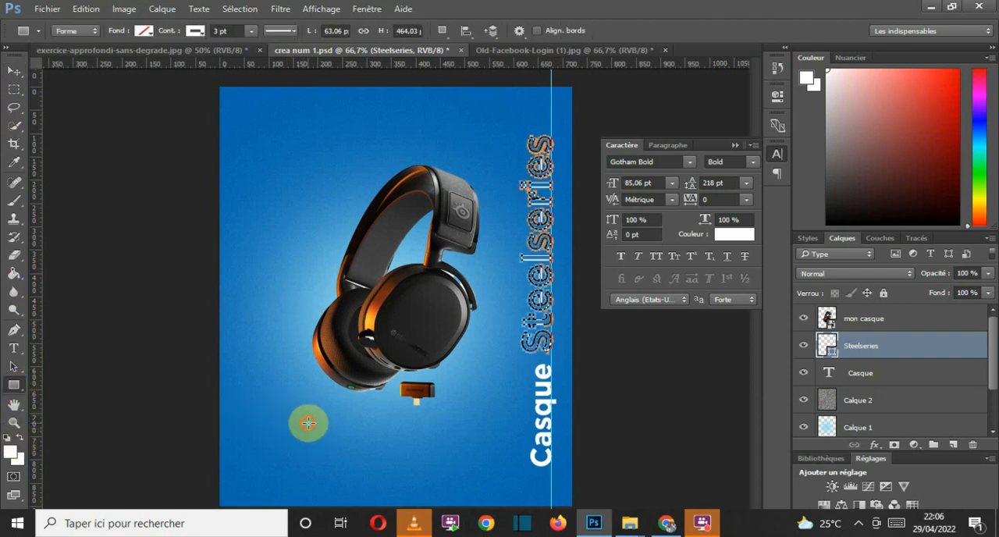
drag(307, 423, 436, 444)
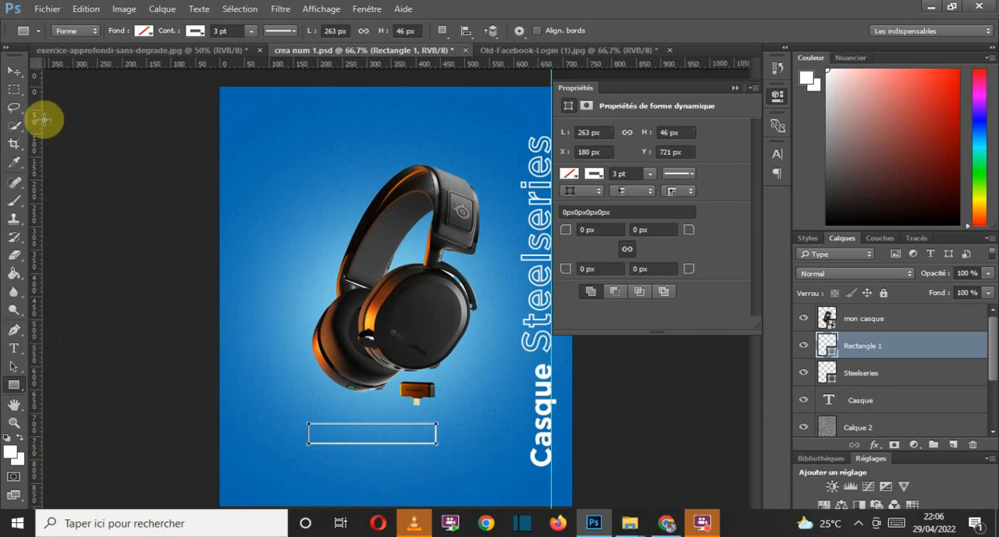
click(12, 74)
Step: Add the price text "15000 xaf" inside the outlined rectangle below the headphones
click(13, 348)
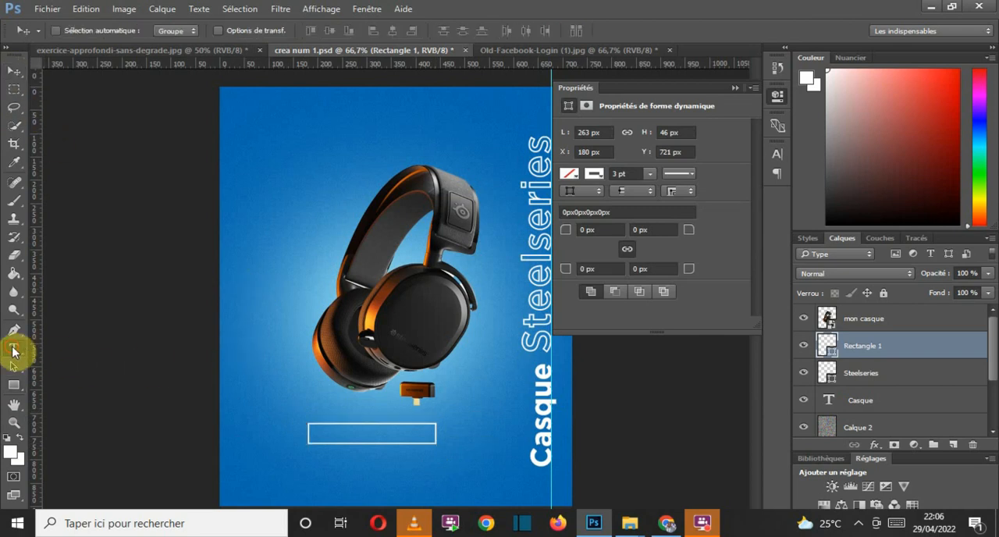
click(332, 427)
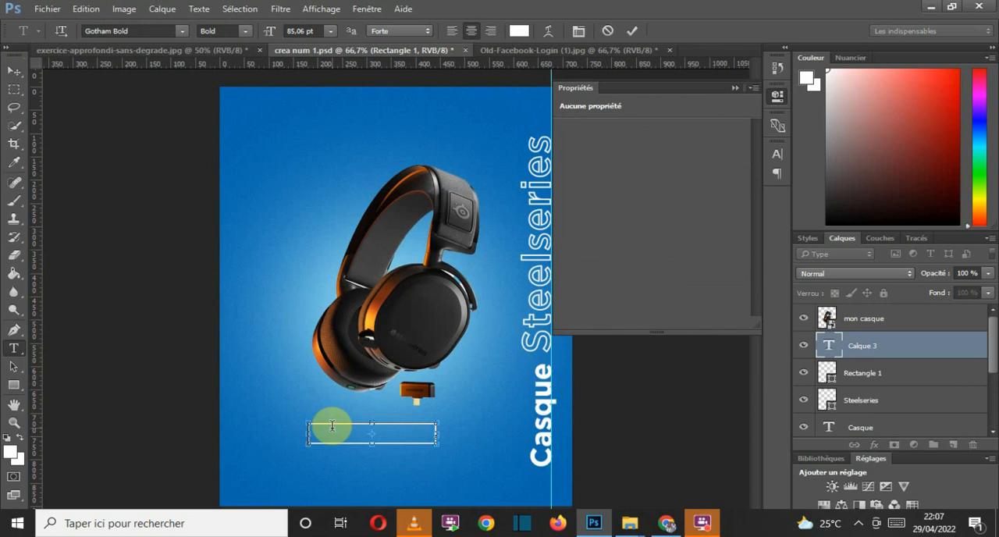
click(632, 33)
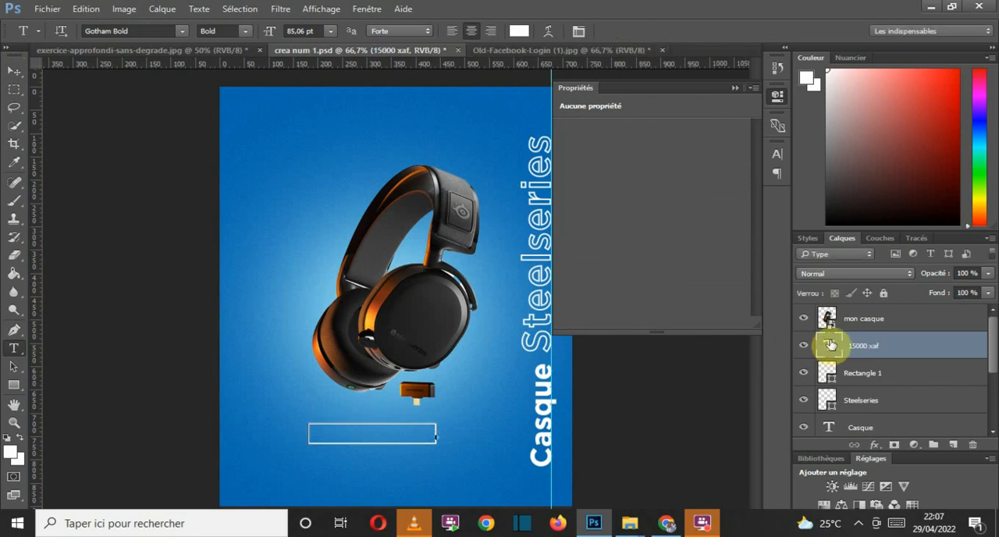
Step: Set the font size of the 15000 xaf text to 26 pt after trying 11, 24 and 30 pt
double_click(833, 348)
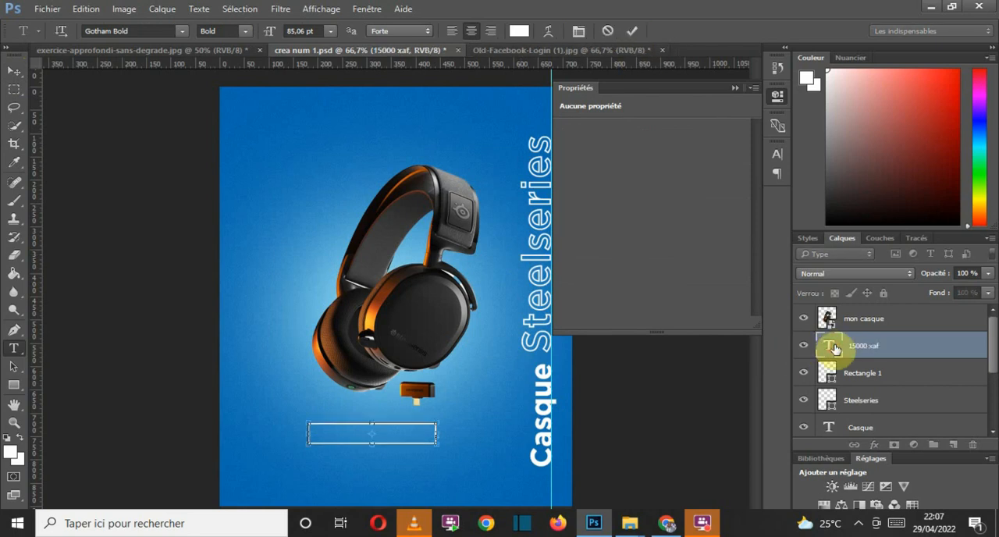
click(331, 31)
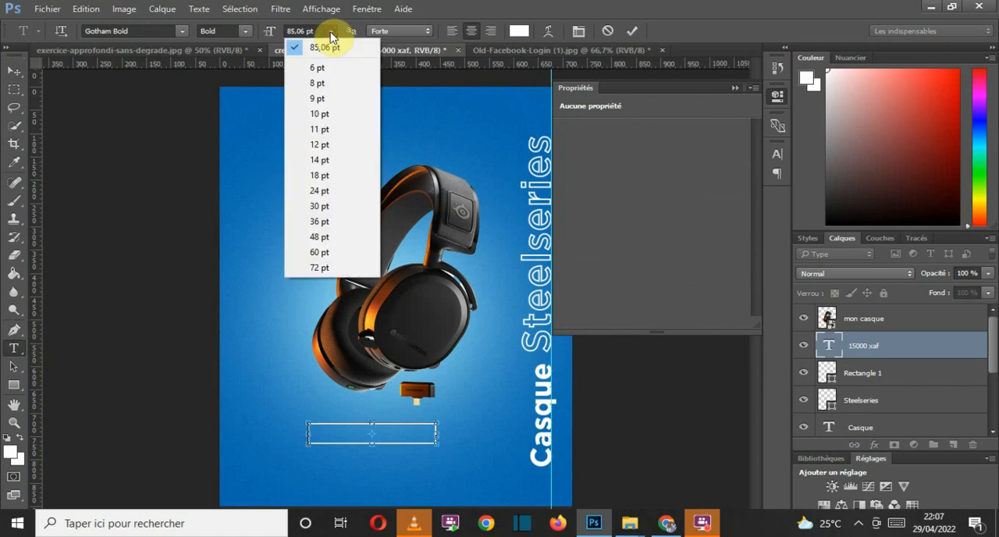
click(327, 130)
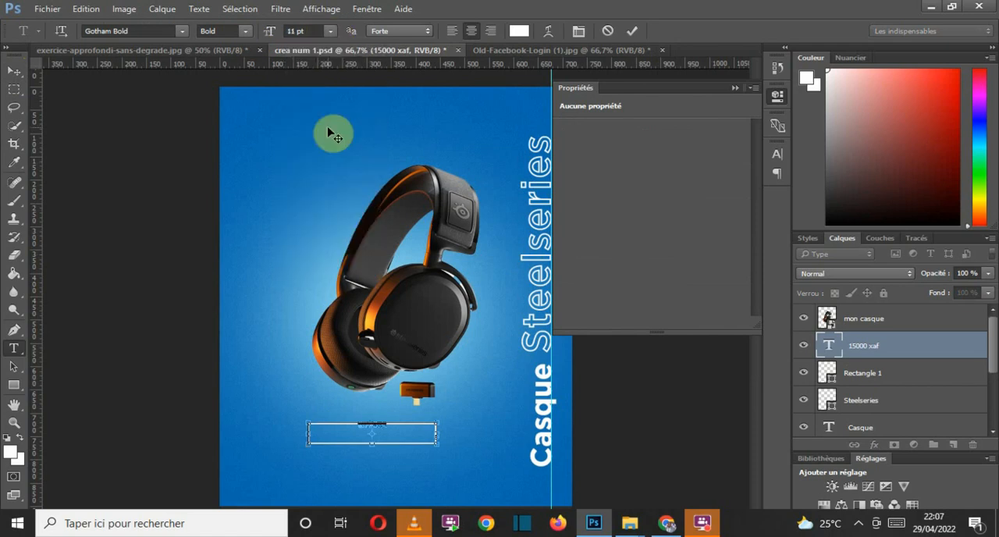
click(329, 33)
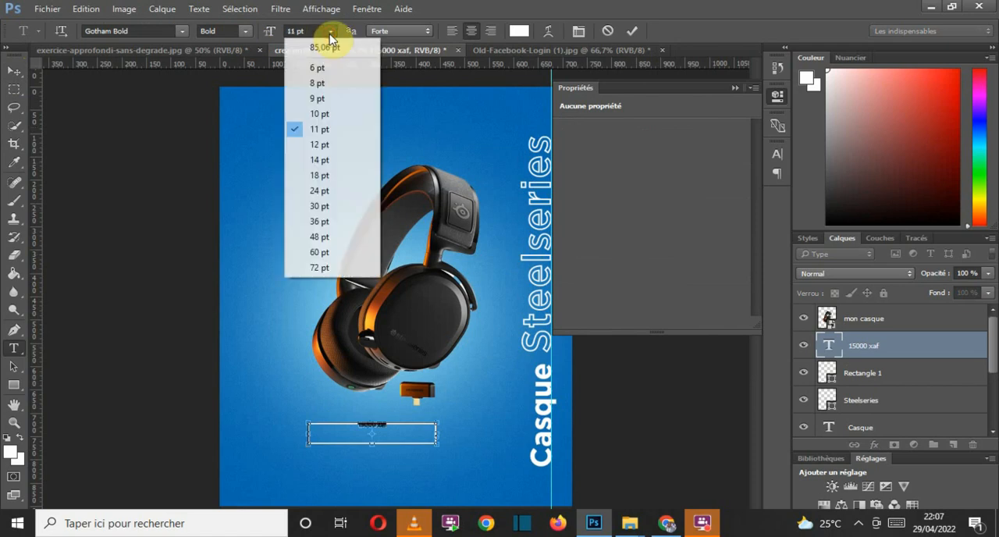
click(312, 193)
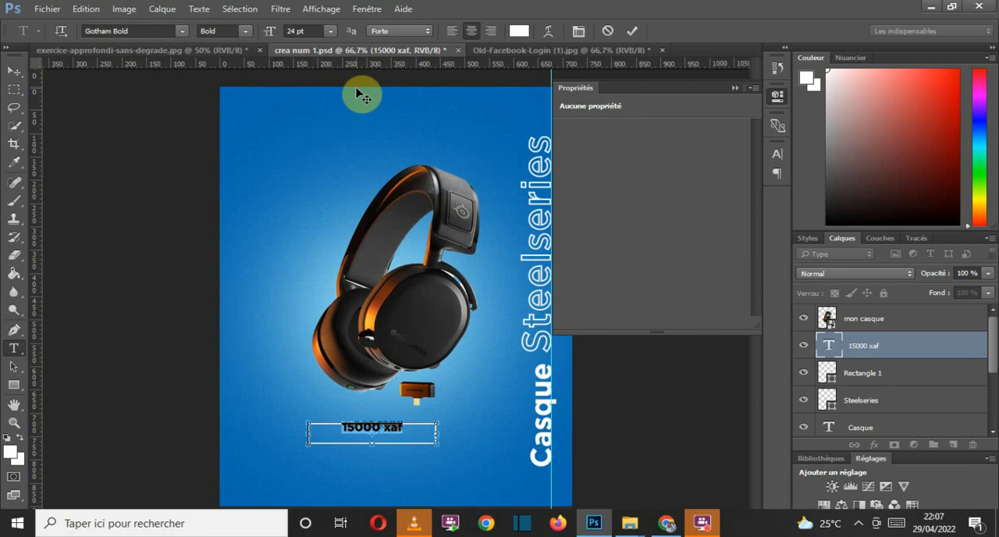
click(331, 30)
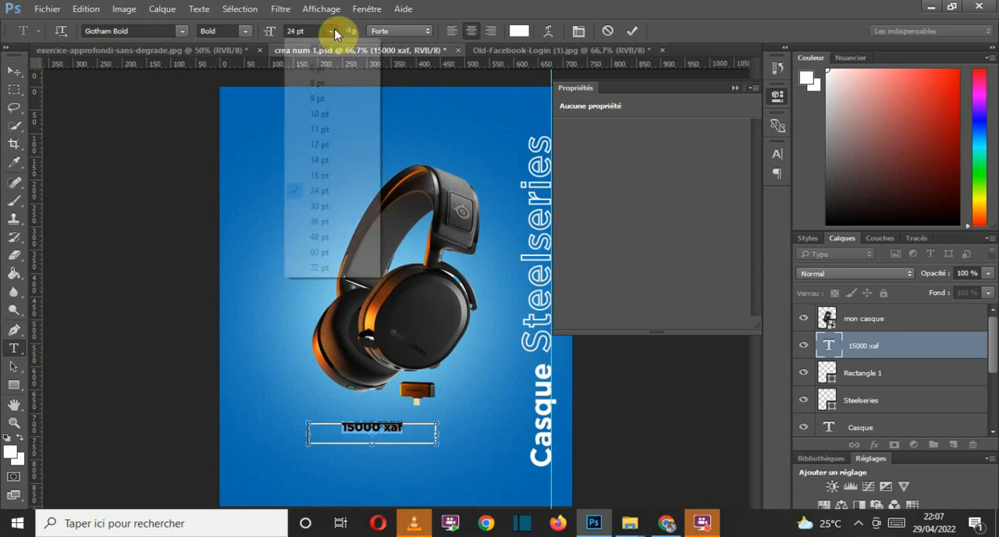
click(320, 206)
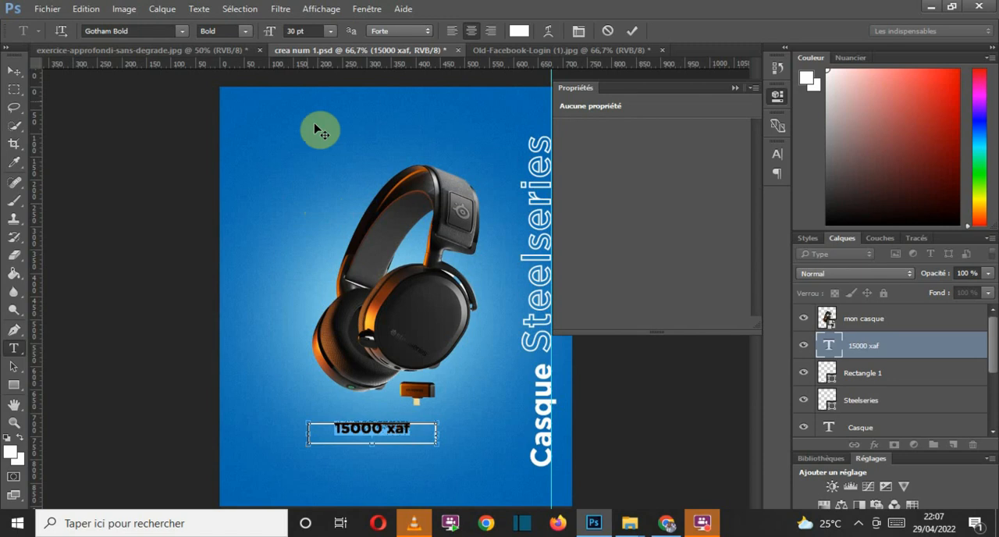
click(290, 31)
double_click(291, 33)
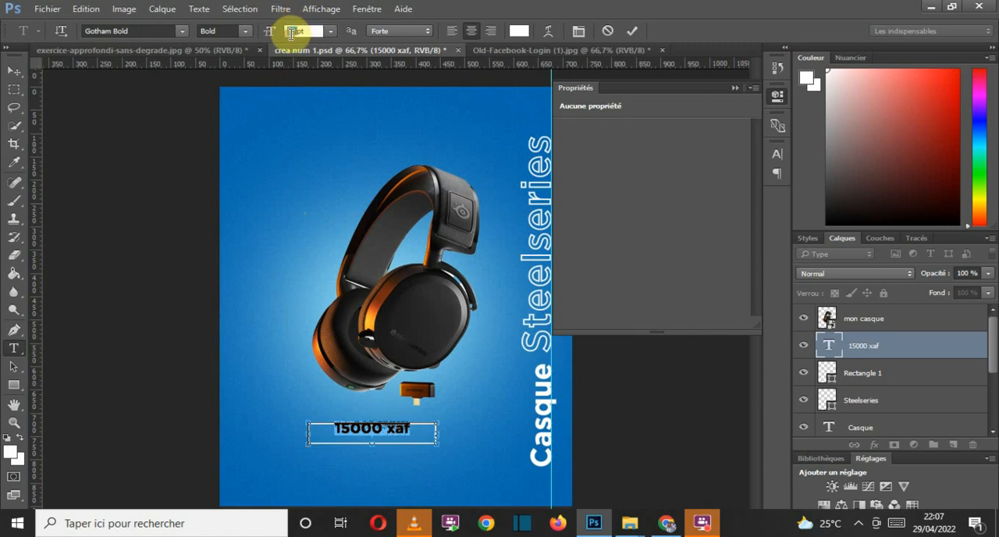
text(26)
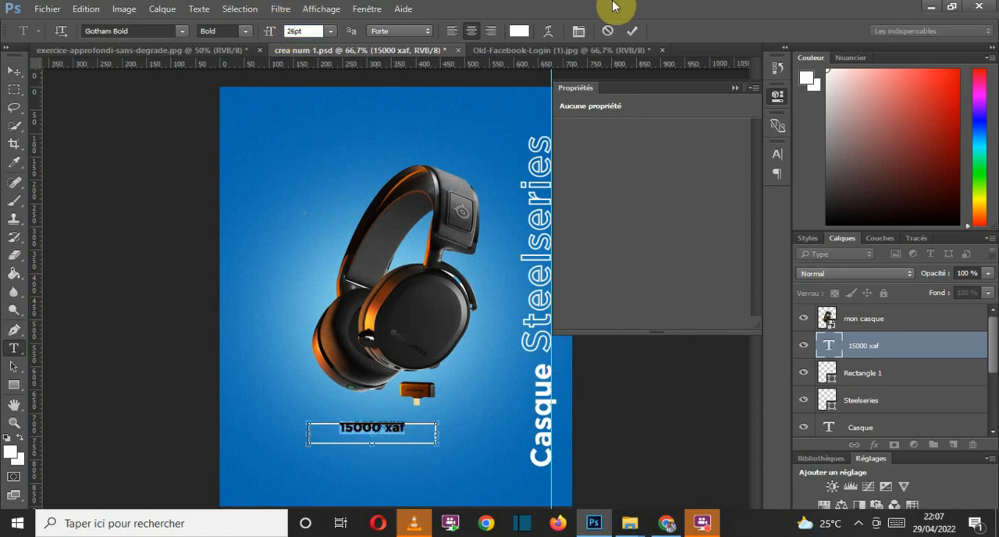
click(634, 30)
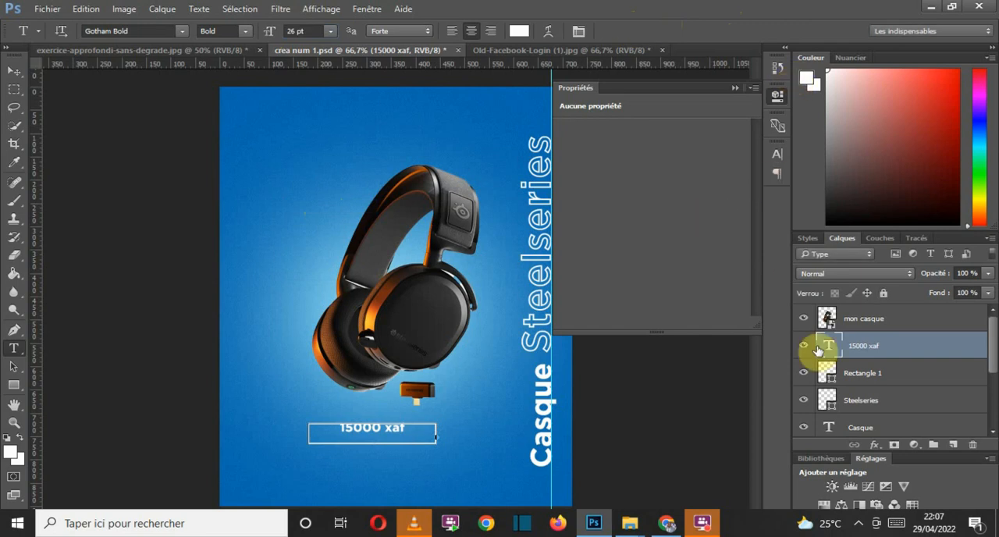
Step: Try superscript formatting with a 30 pt font size on the whole 15000 xaf text
double_click(832, 350)
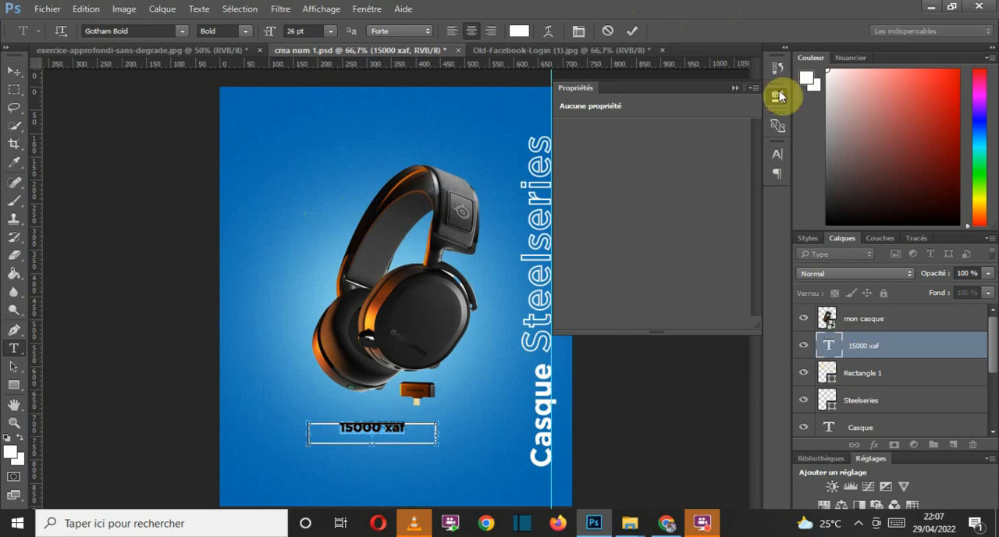
click(776, 156)
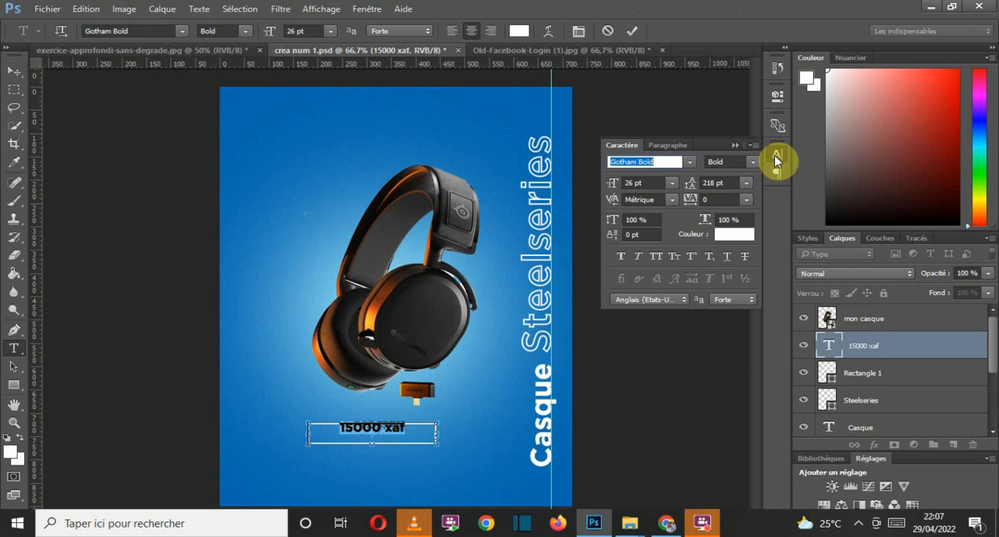
click(689, 256)
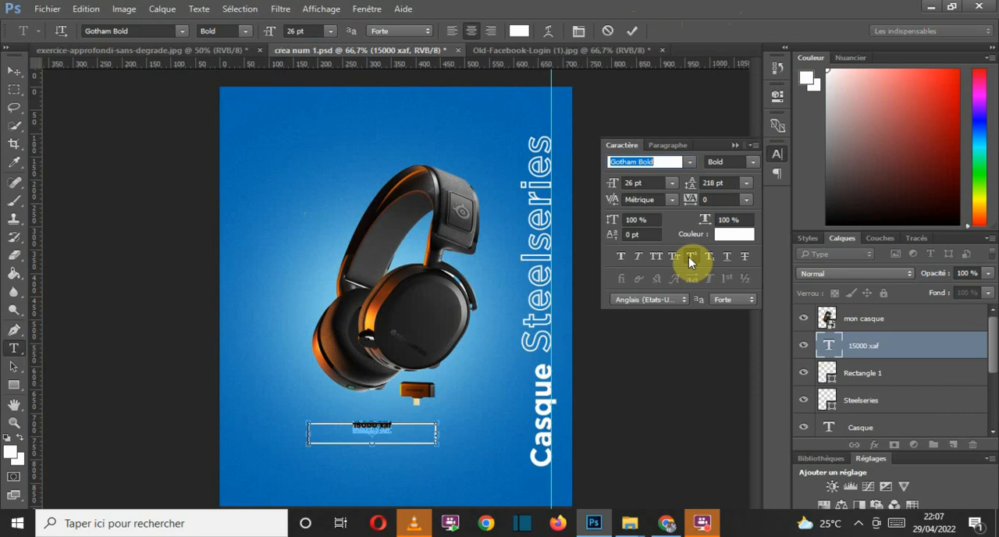
click(671, 184)
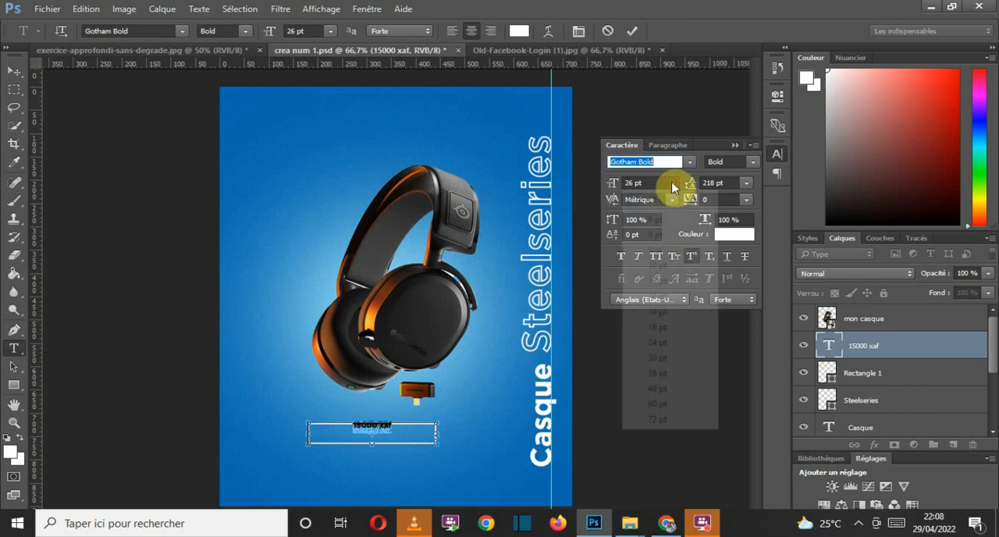
click(663, 357)
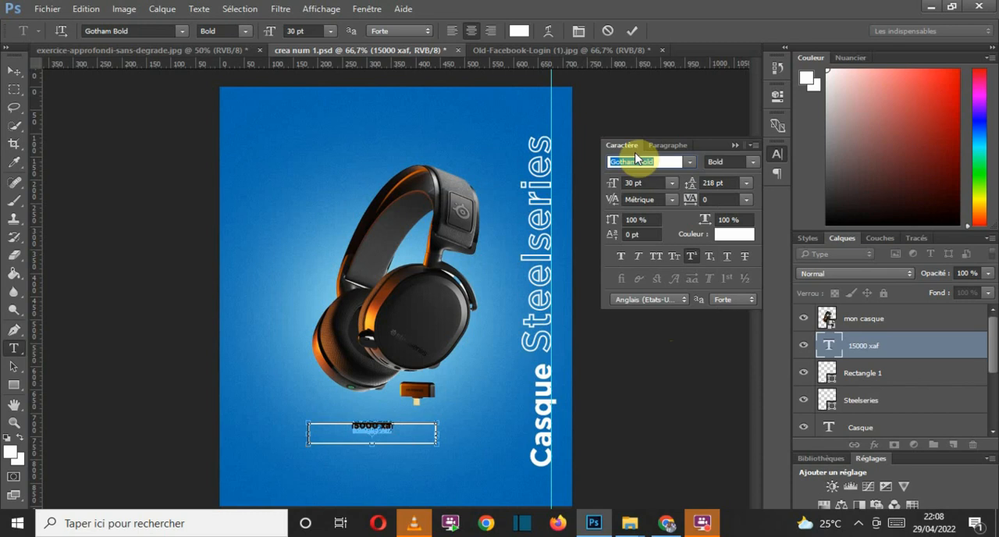
click(633, 31)
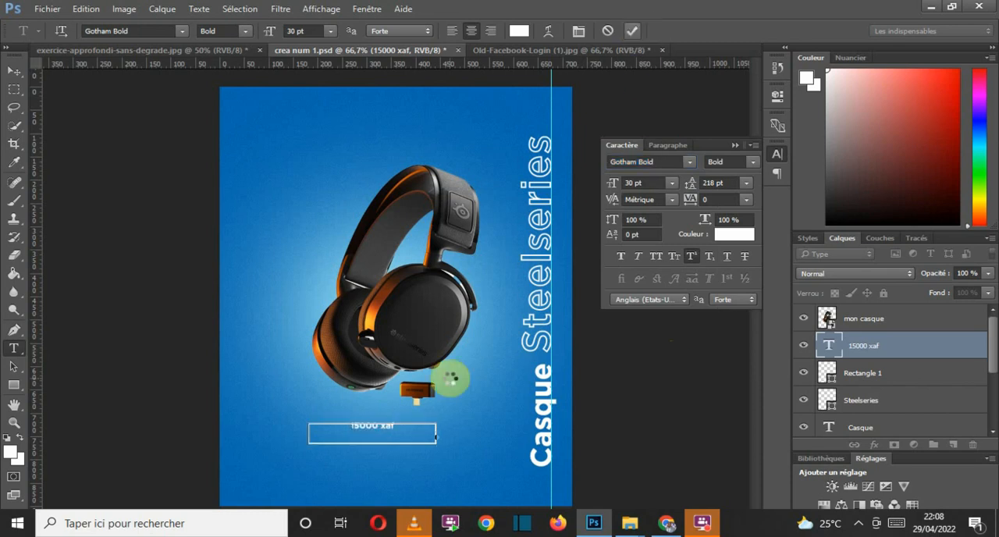
Step: Move the 15000 xaf text slightly down inside its rectangle and set its font size to 36 pt
click(14, 70)
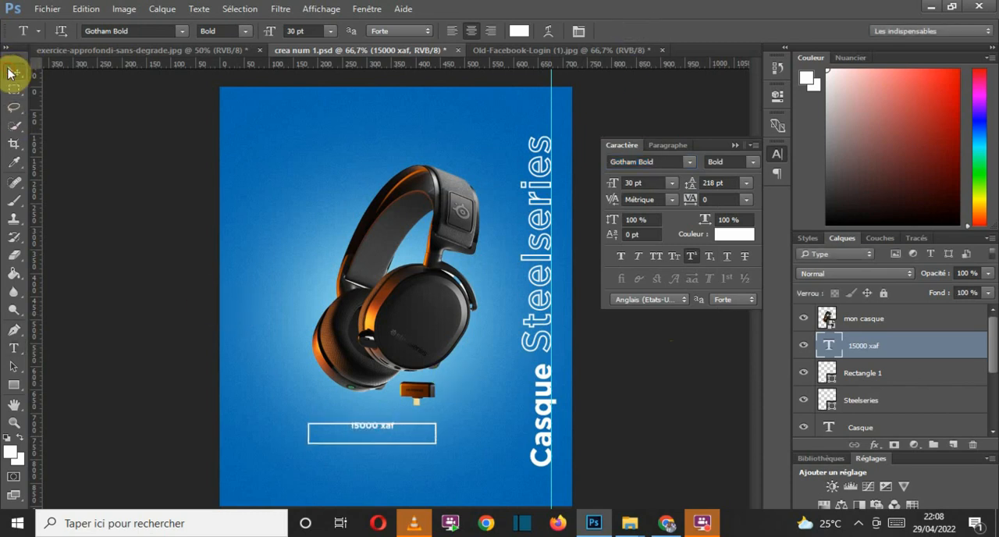
drag(367, 429, 367, 436)
double_click(367, 435)
click(670, 183)
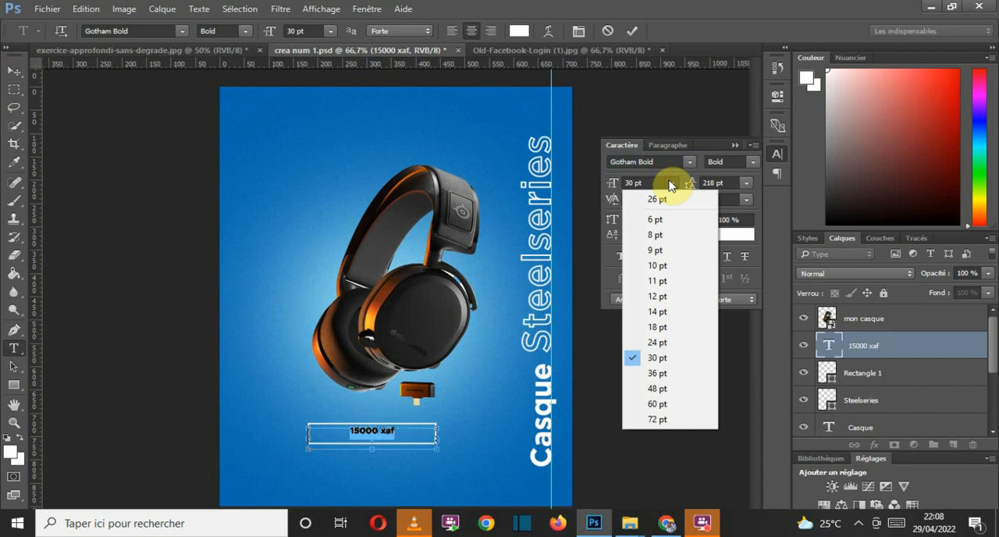
click(664, 375)
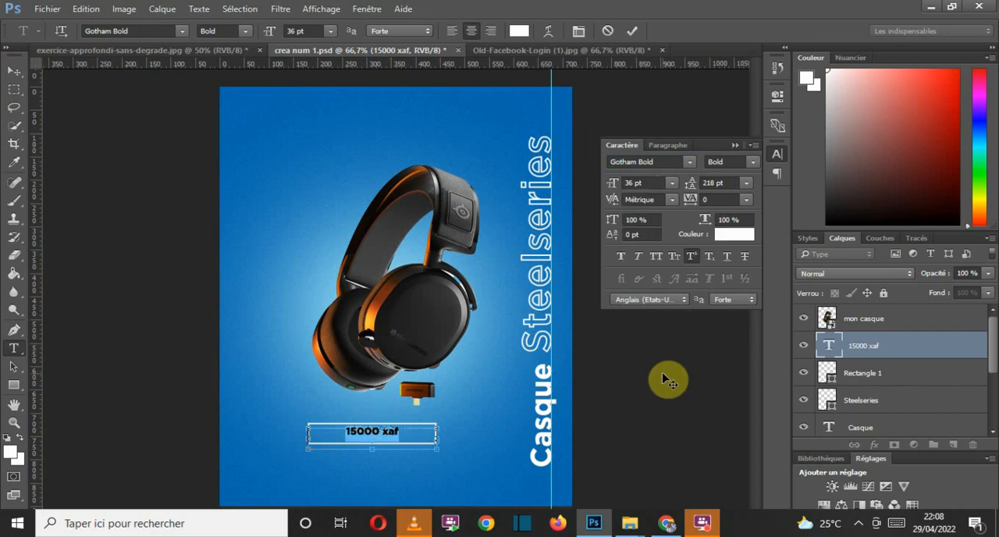
Step: Remove the superscript formatting from the whole 15000 xaf text
click(675, 255)
click(675, 254)
click(690, 256)
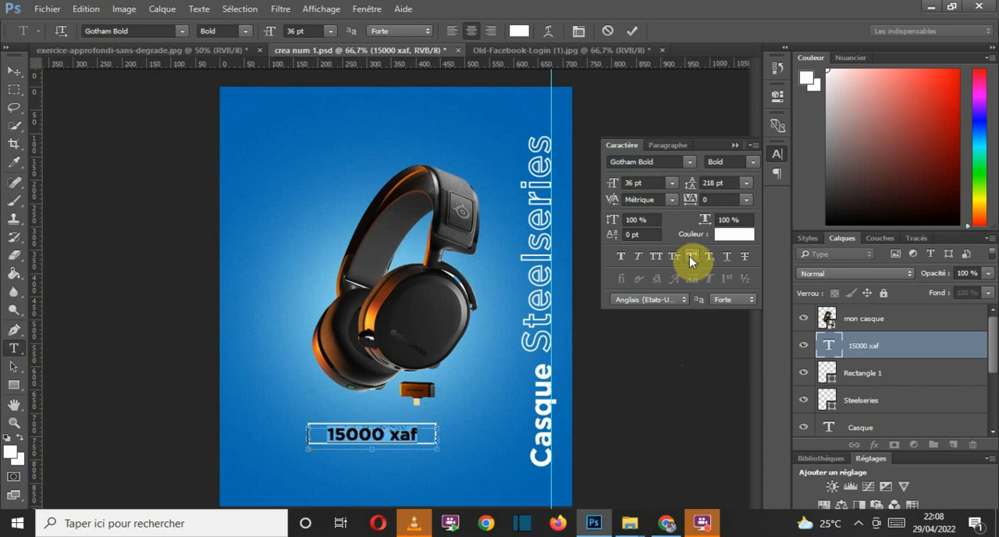
click(689, 256)
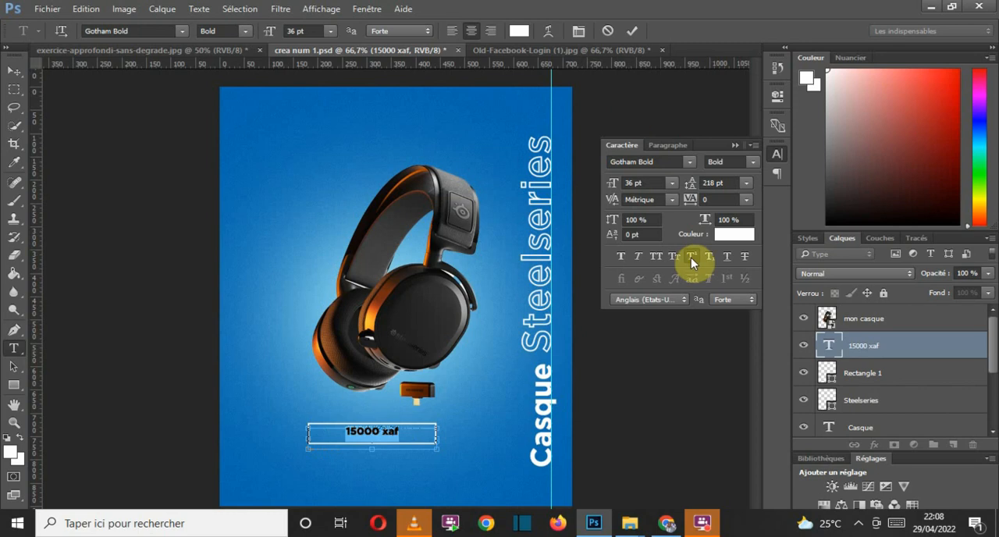
click(688, 257)
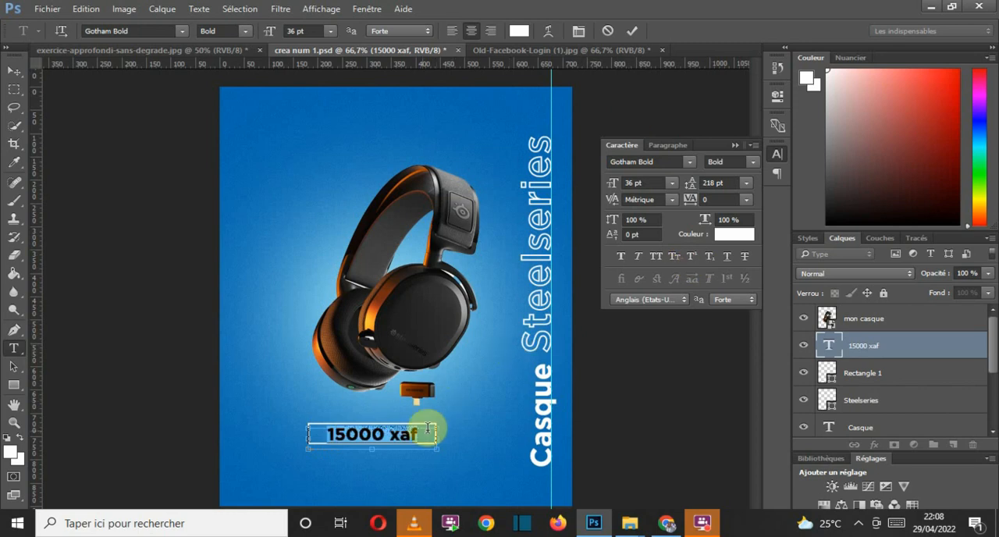
Step: Apply superscript formatting only to "xaf" in the price text
click(422, 432)
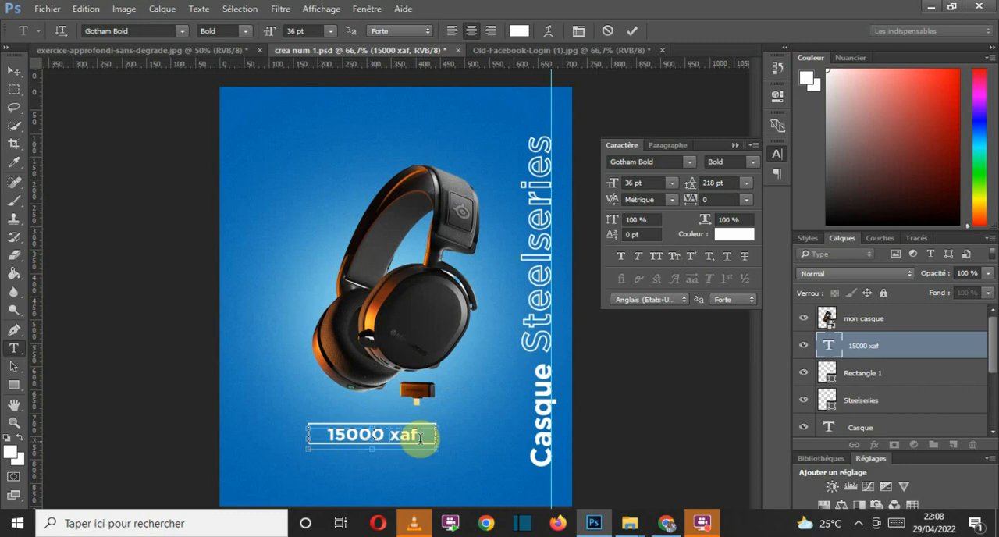
drag(422, 435, 390, 435)
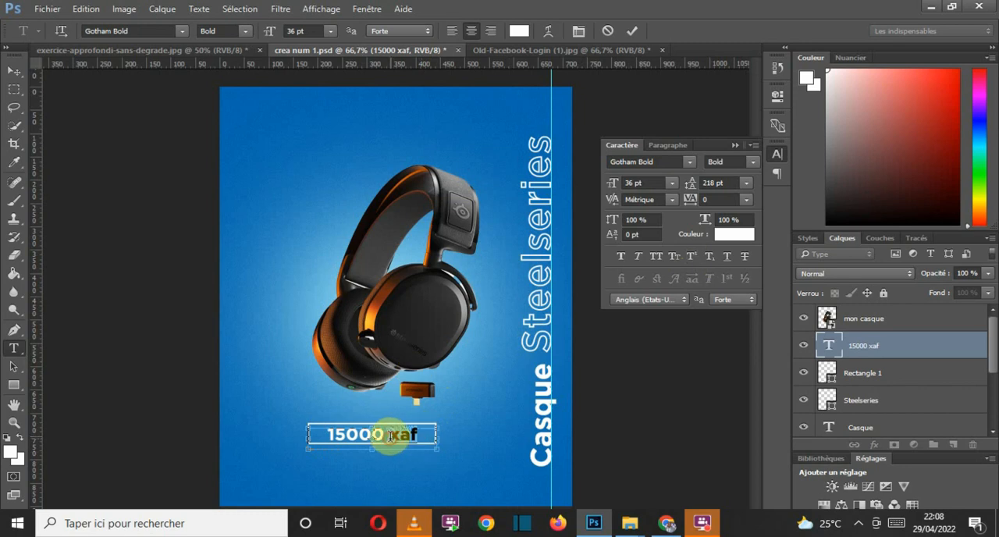
click(691, 258)
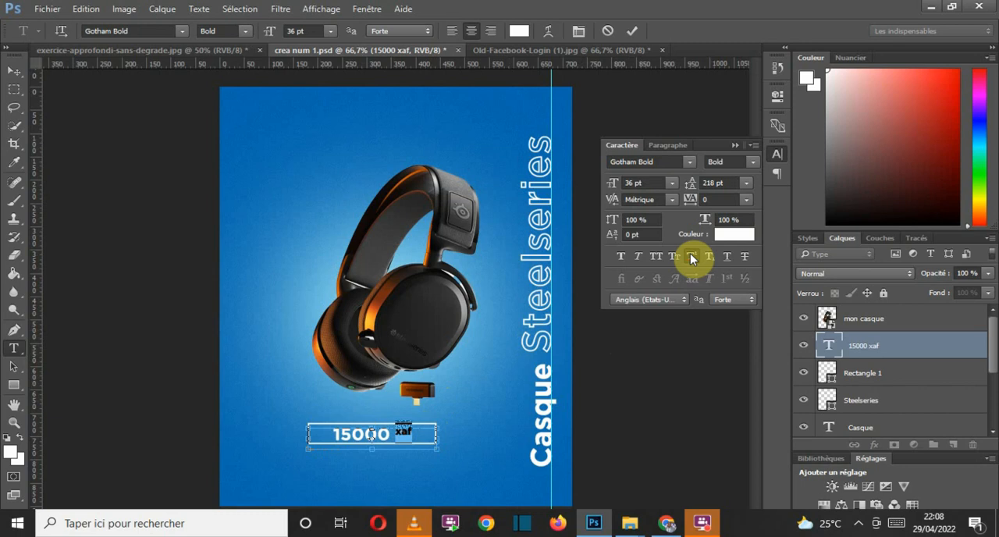
click(631, 29)
key(v)
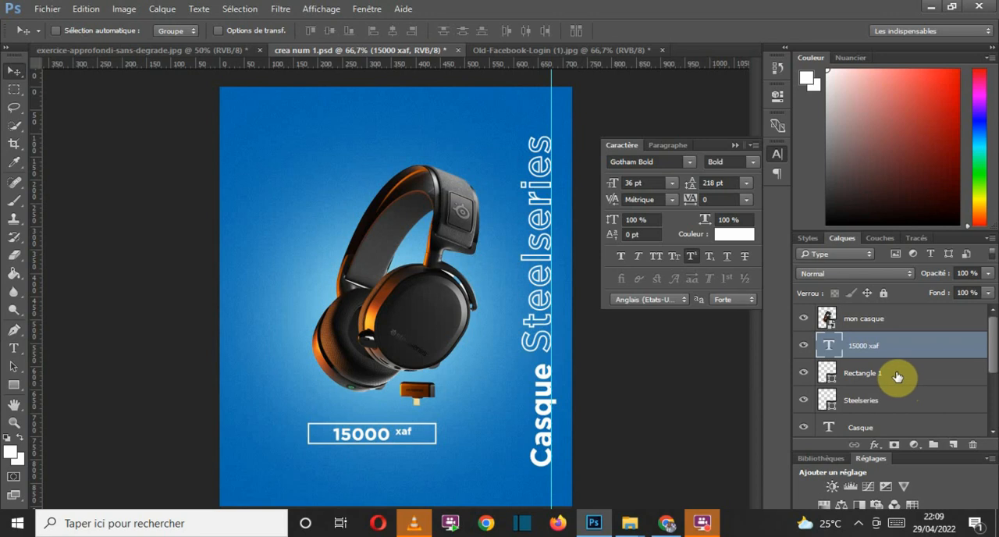
Step: Align the price text and its rectangle on their horizontal centers, trying and undoing vertical center alignment
click(805, 374)
click(804, 374)
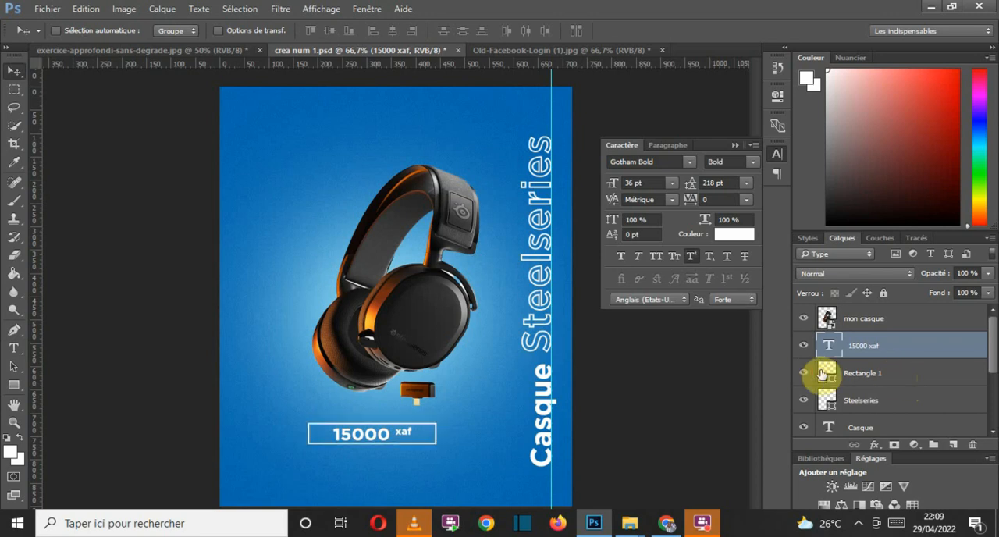
click(903, 374)
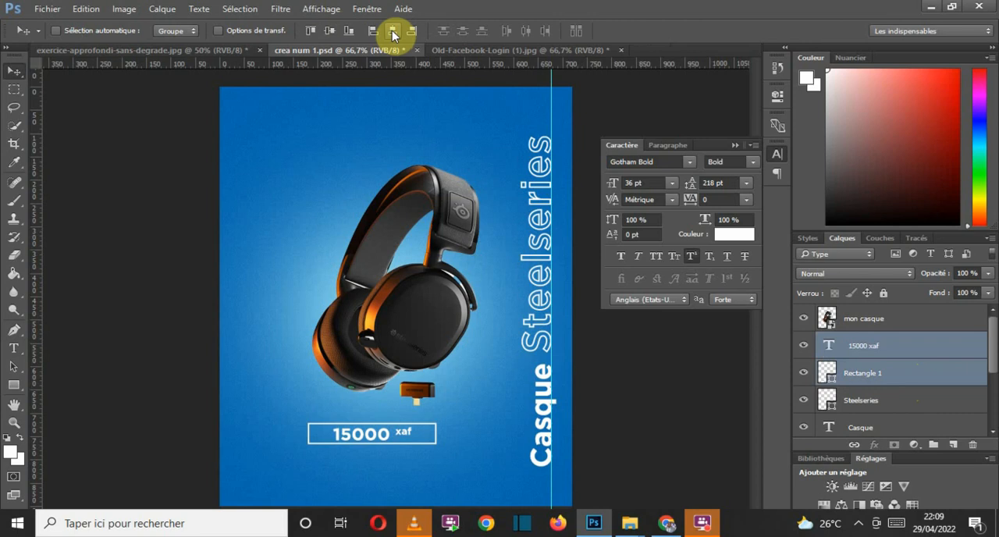
click(328, 31)
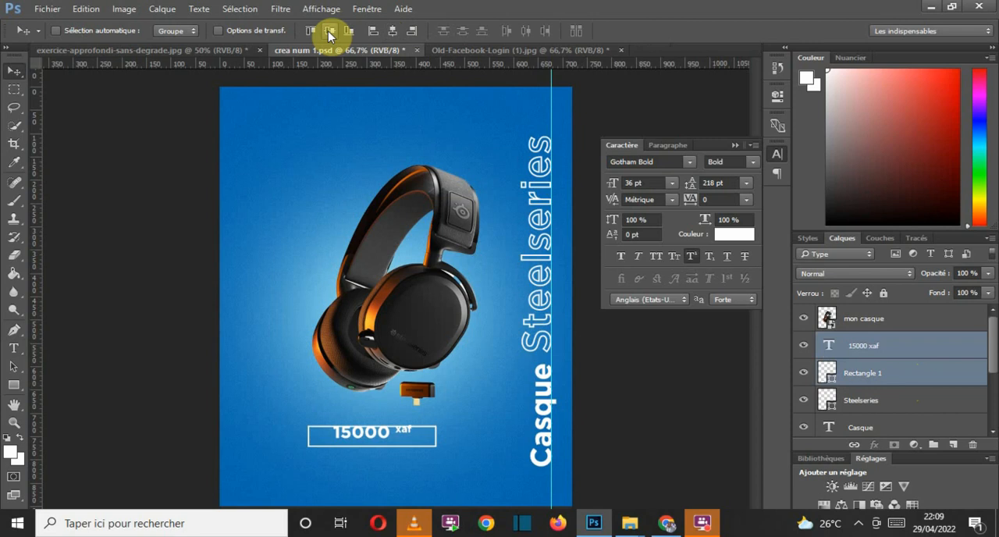
click(777, 70)
click(777, 70)
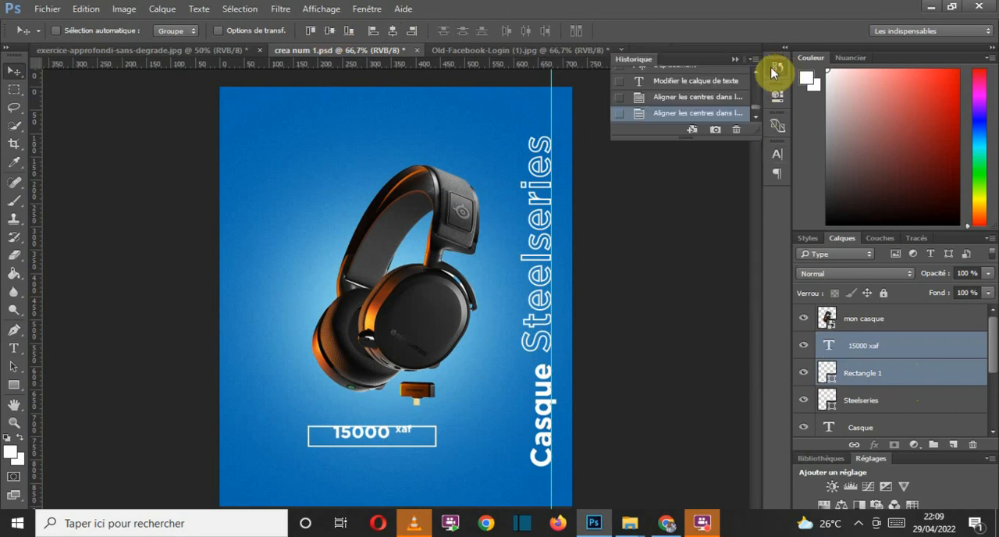
click(700, 99)
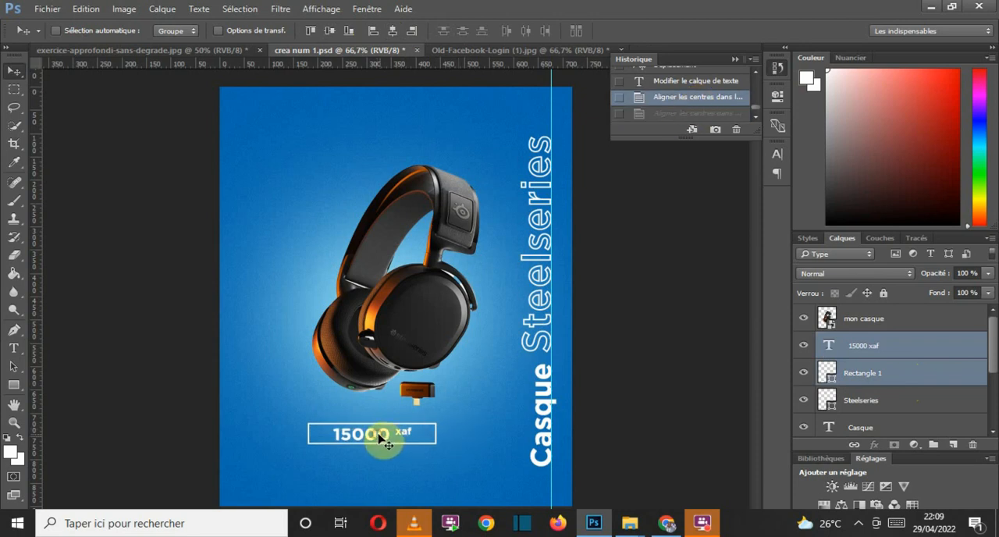
Step: Move the price text and its rectangle slightly to the right, and adjust the text's position inside the rectangle
drag(383, 441, 387, 442)
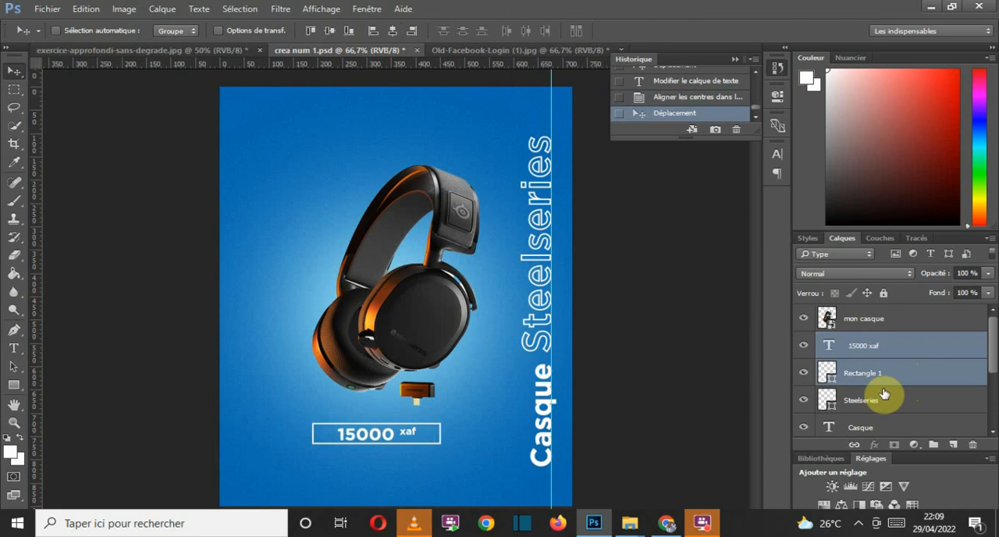
click(888, 349)
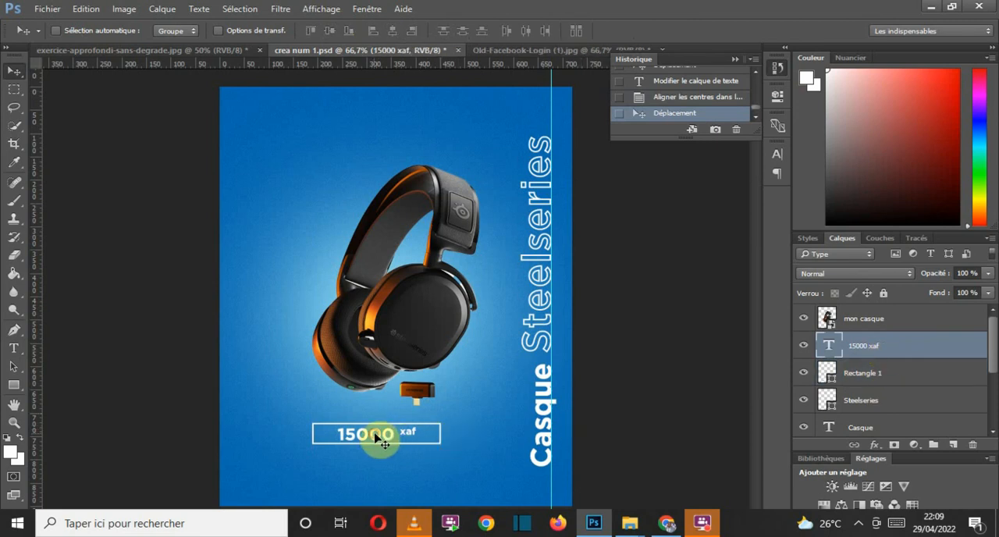
drag(376, 438, 374, 437)
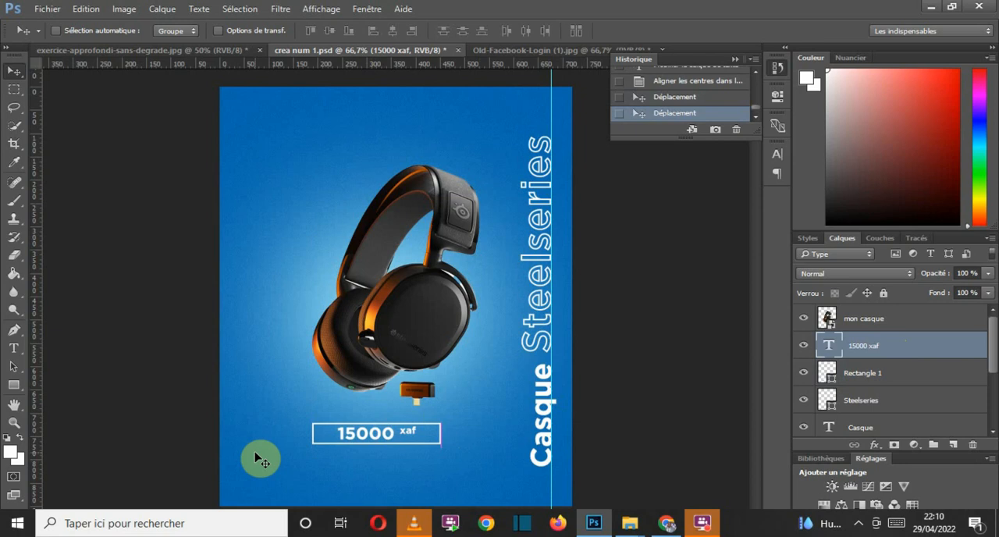
Step: Add the text "Disponible sur digitaltreeacademie.com" in white Gotham Bold 36 pt near the bottom of the visual
click(14, 349)
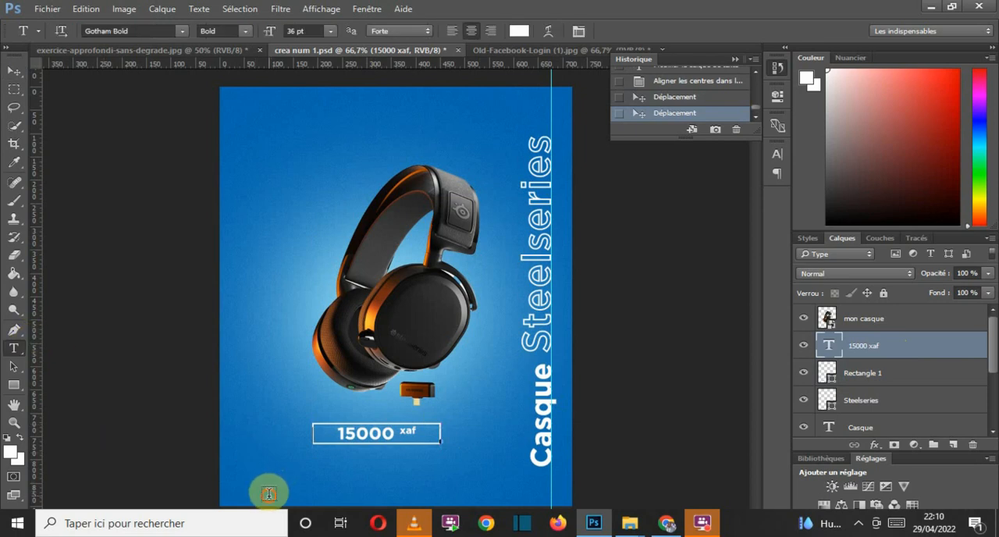
click(263, 491)
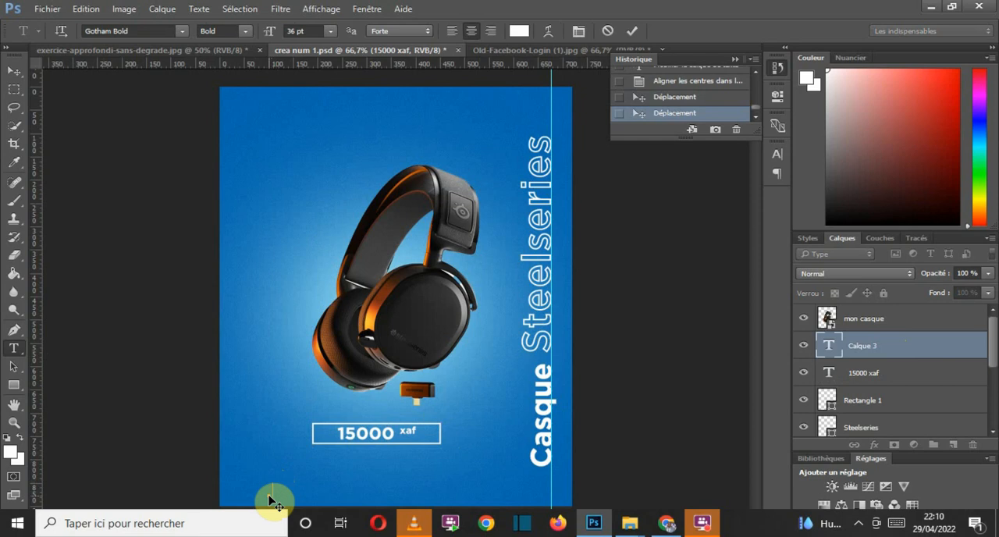
text(Disponible sur)
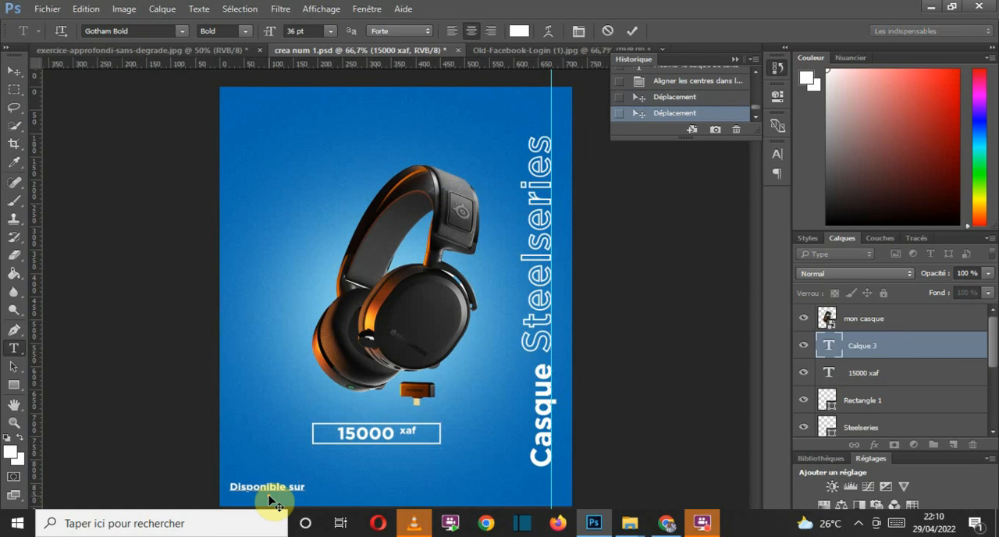
text( h)
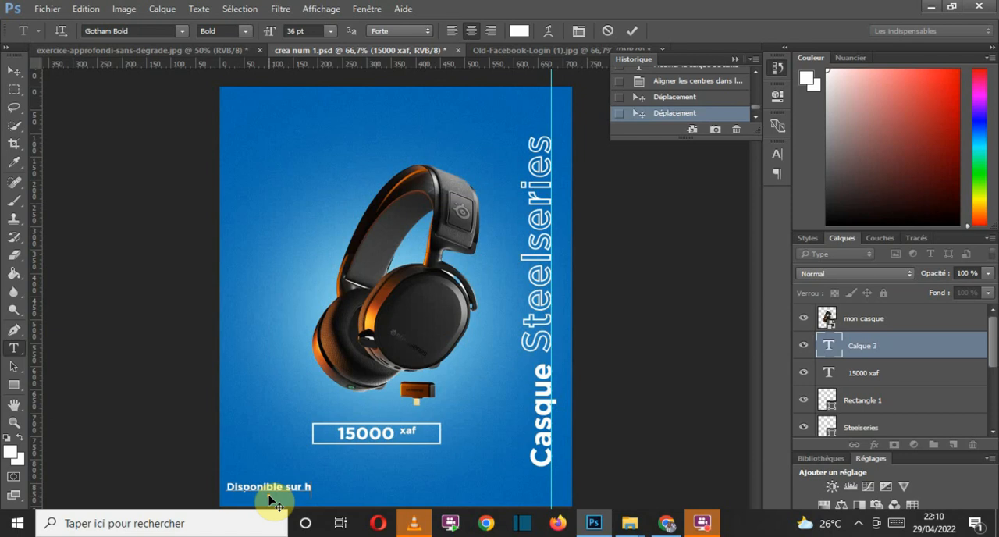
text(tt)
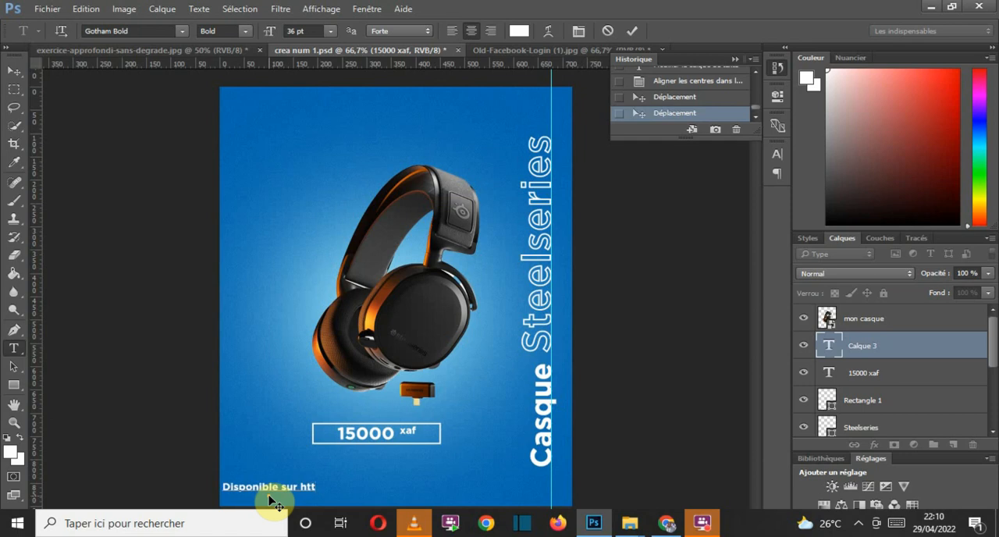
text(ps)
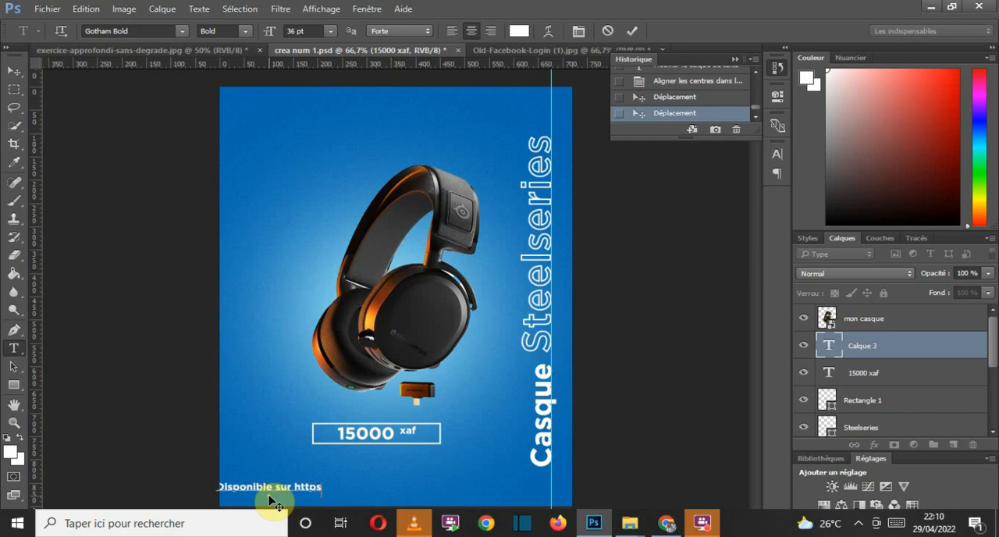
key(BackSpace)
key(BackSpace)
key(BackSpace)
key(BackSpace)
key(BackSpace)
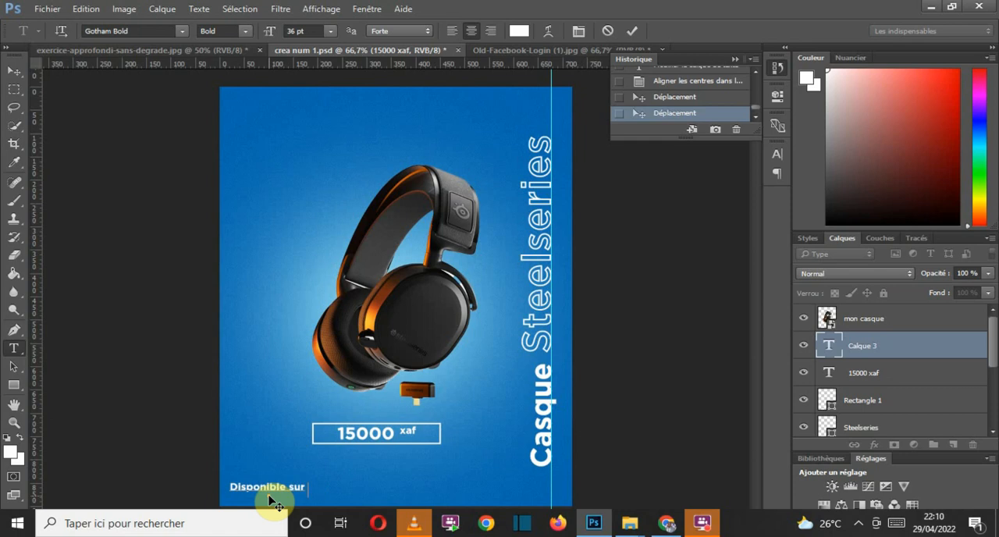
text(digital)
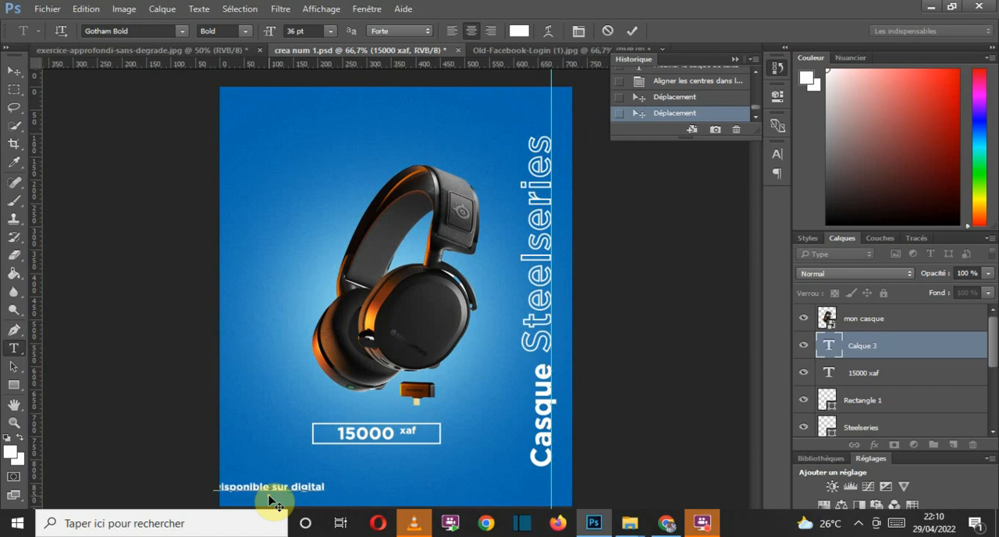
text(treeacame)
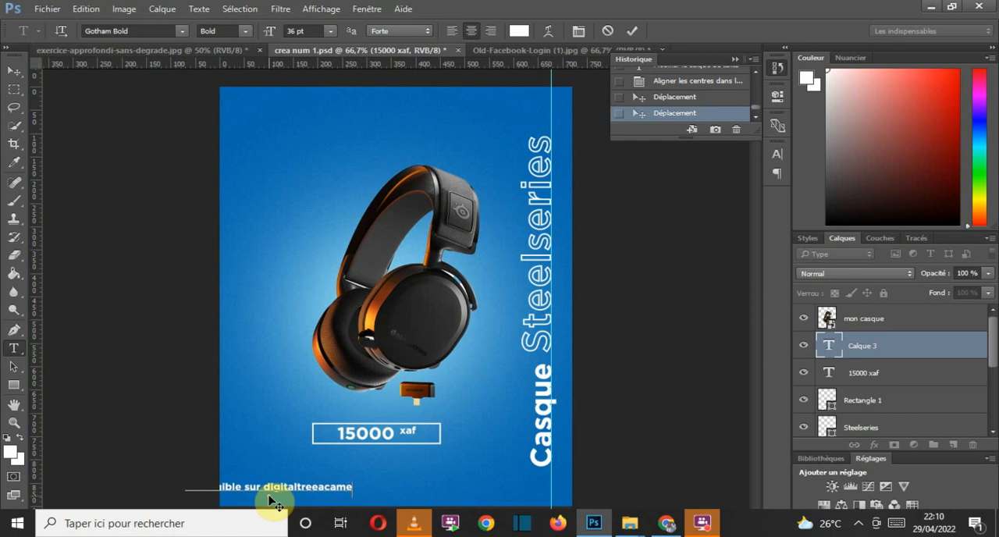
key(BackSpace)
key(BackSpace)
text(demi)
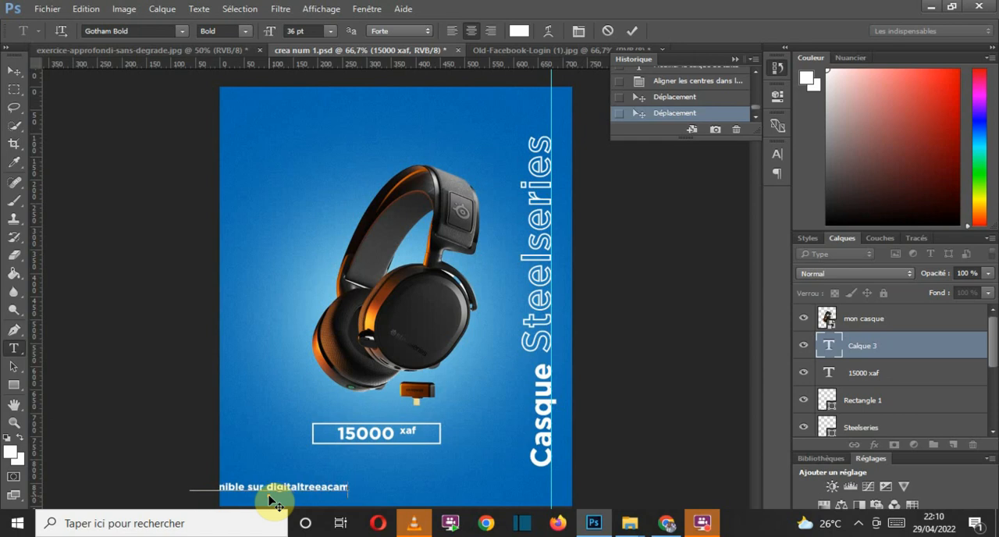
text(e.com)
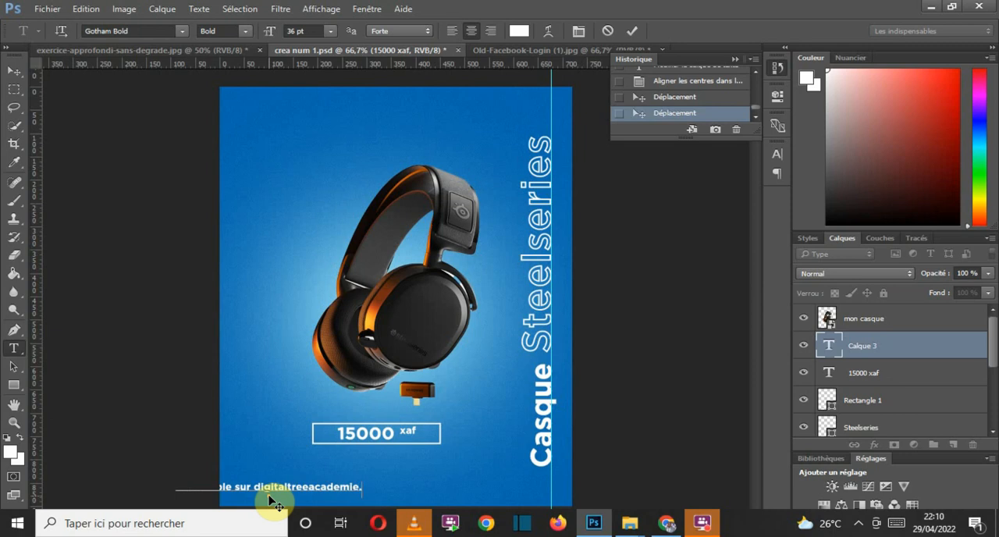
click(633, 30)
click(634, 31)
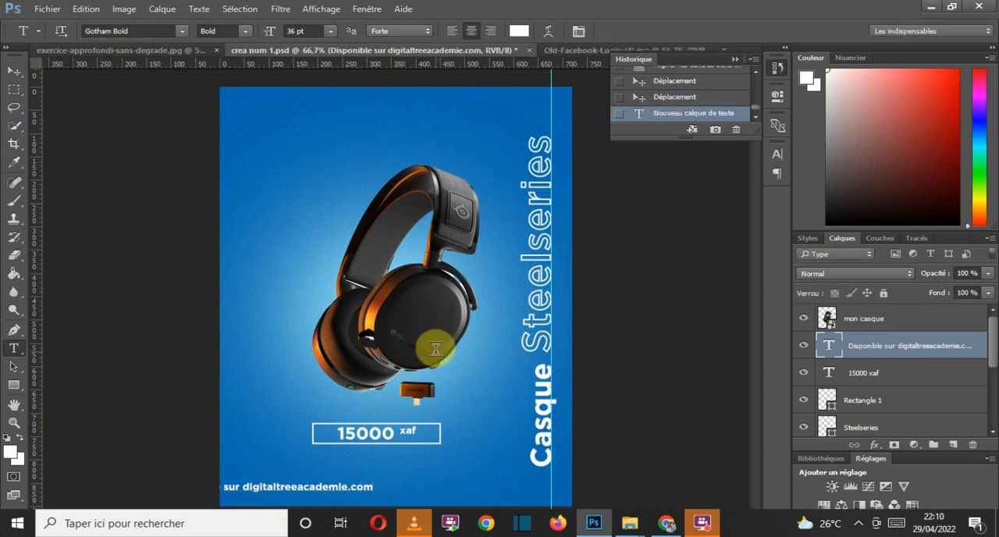
Step: Move the Disponible sur text right along the visual's bottom until its left edge lines up with the price rectangle
click(12, 68)
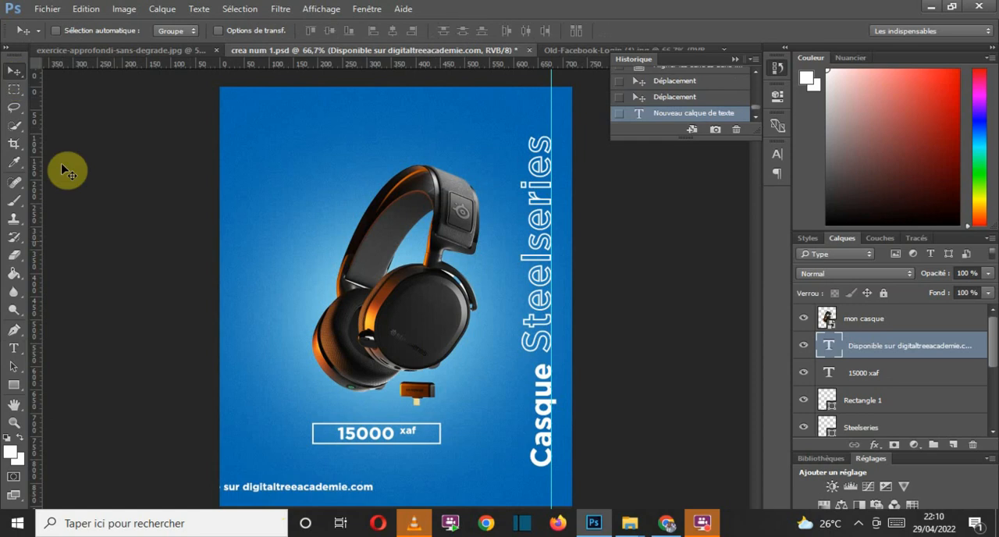
drag(308, 486, 435, 495)
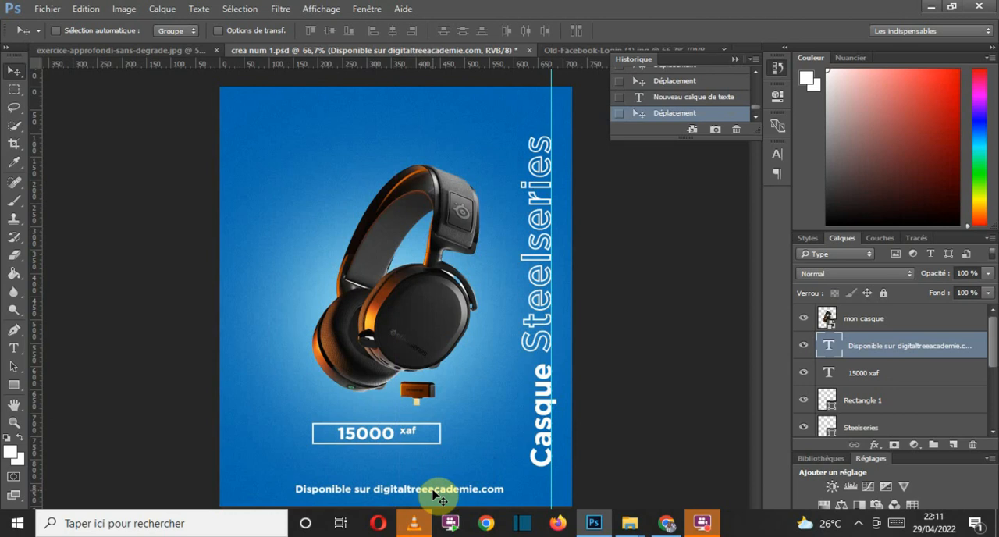
drag(434, 494, 455, 493)
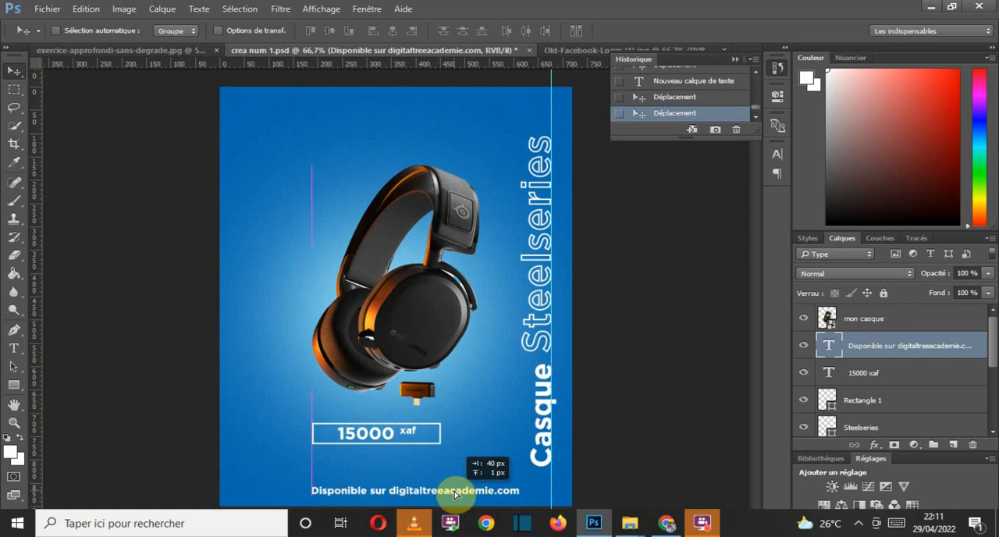
drag(455, 494, 456, 495)
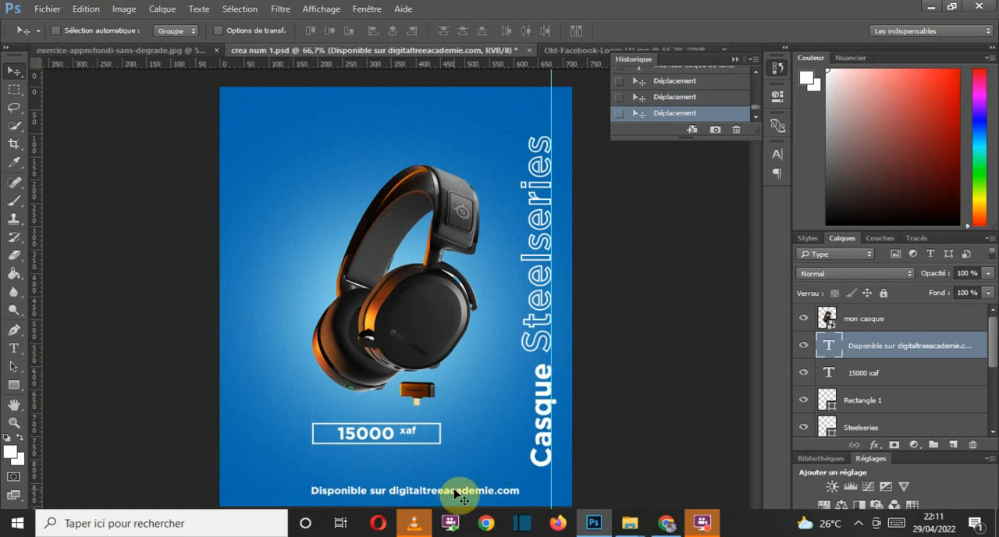